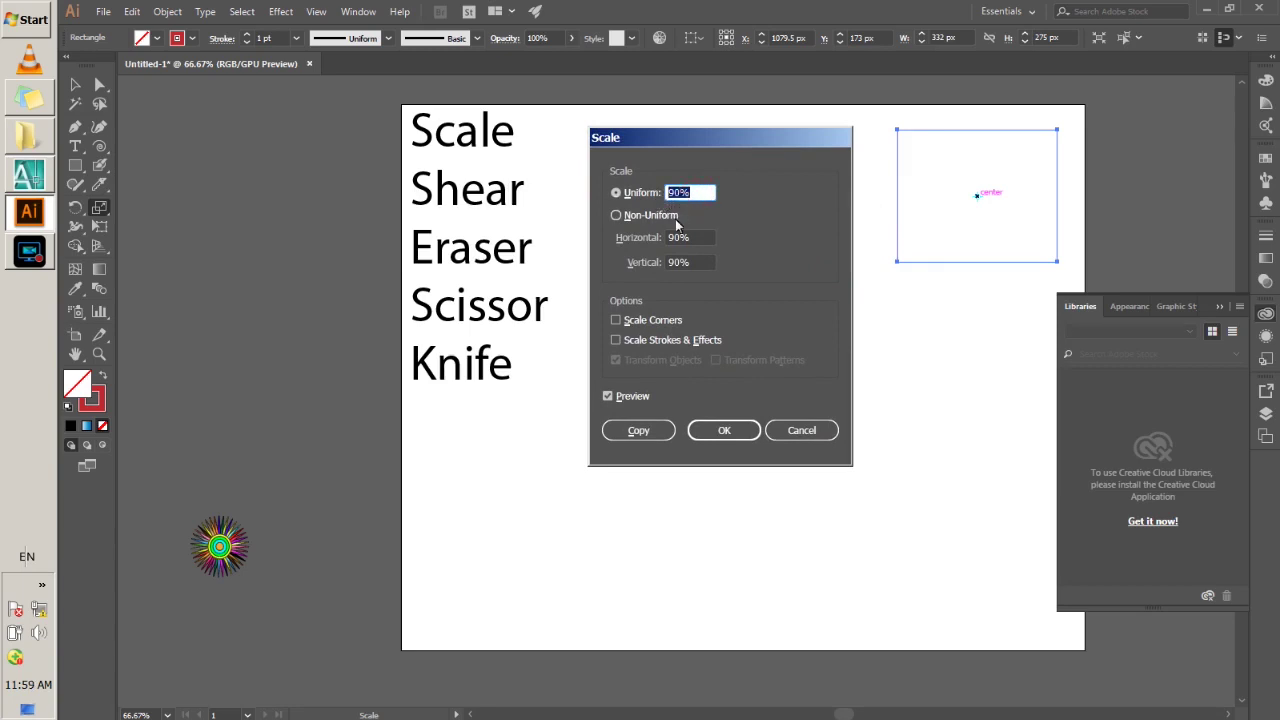
Make a uniform 85% scaled copy of the top-right rectangle, repeat it twice, then deselect
click(641, 217)
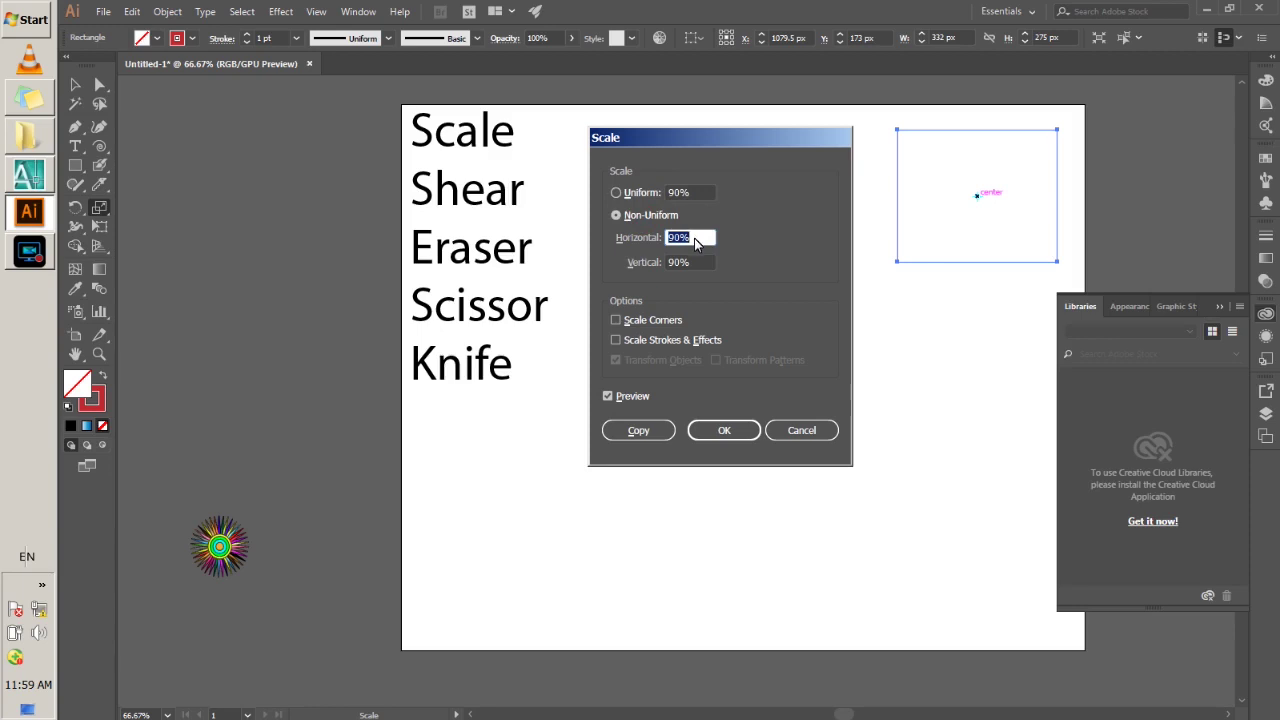
click(643, 192)
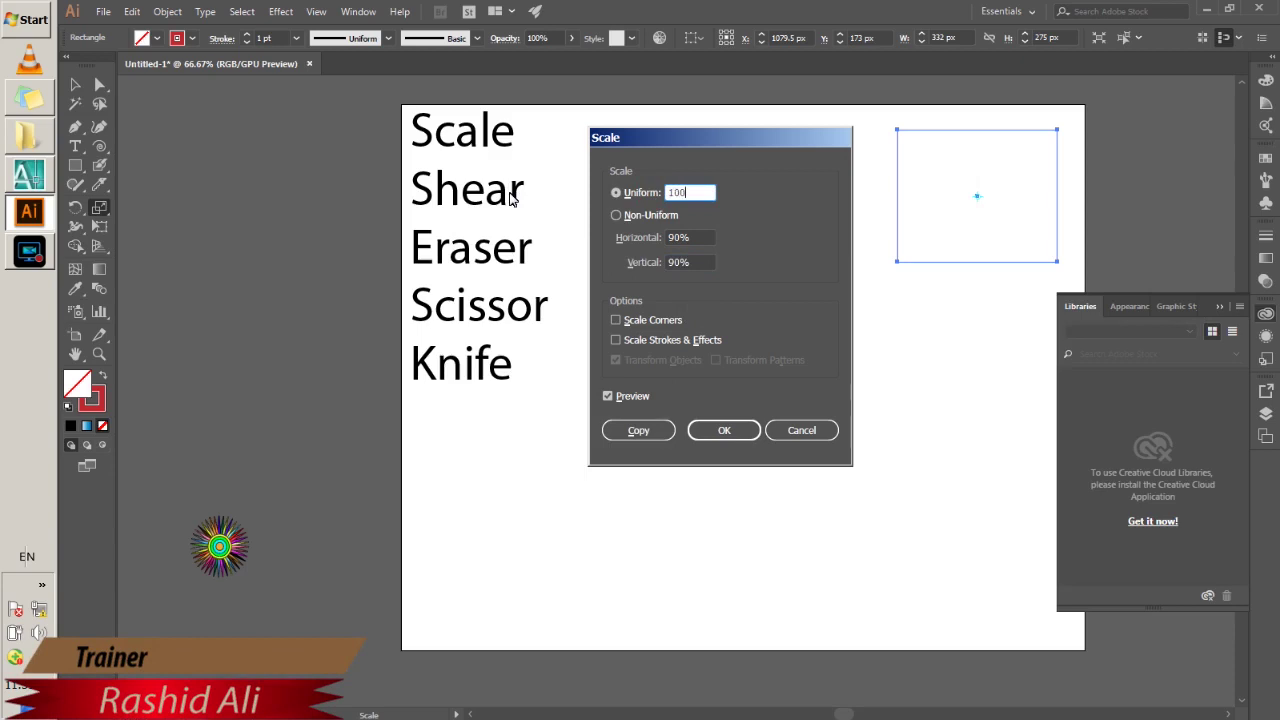
key(Tab)
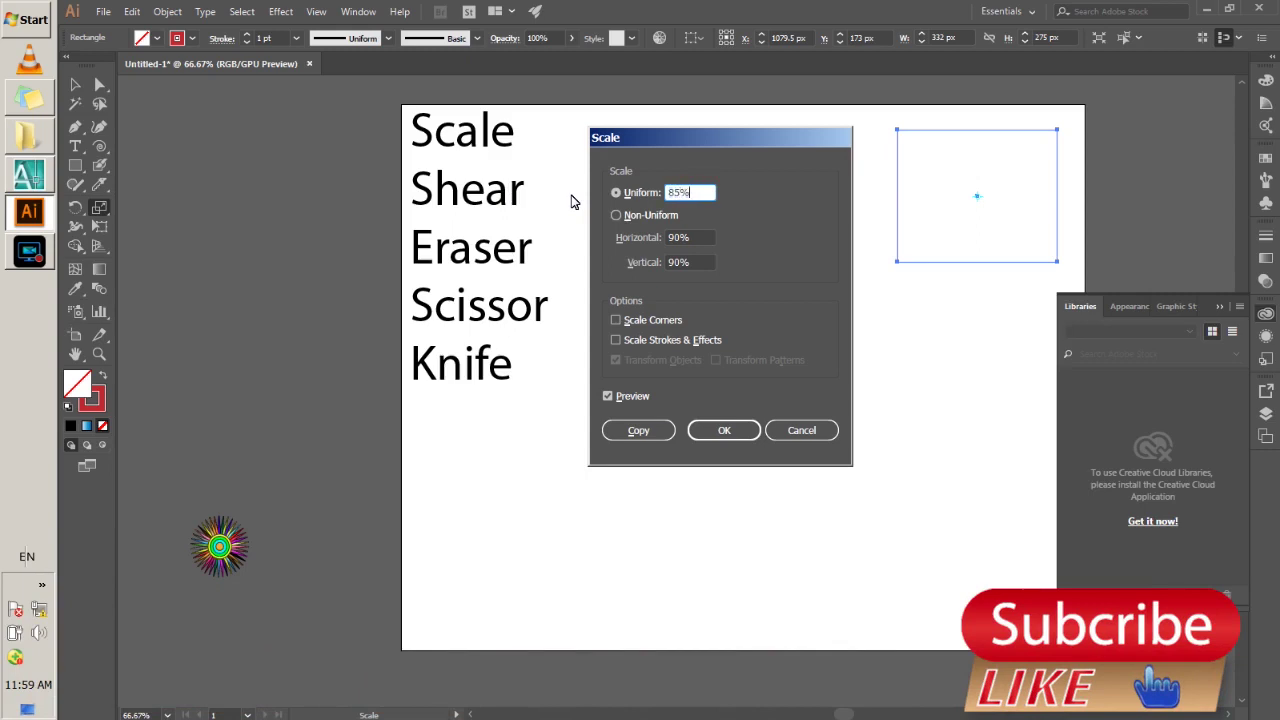
click(630, 434)
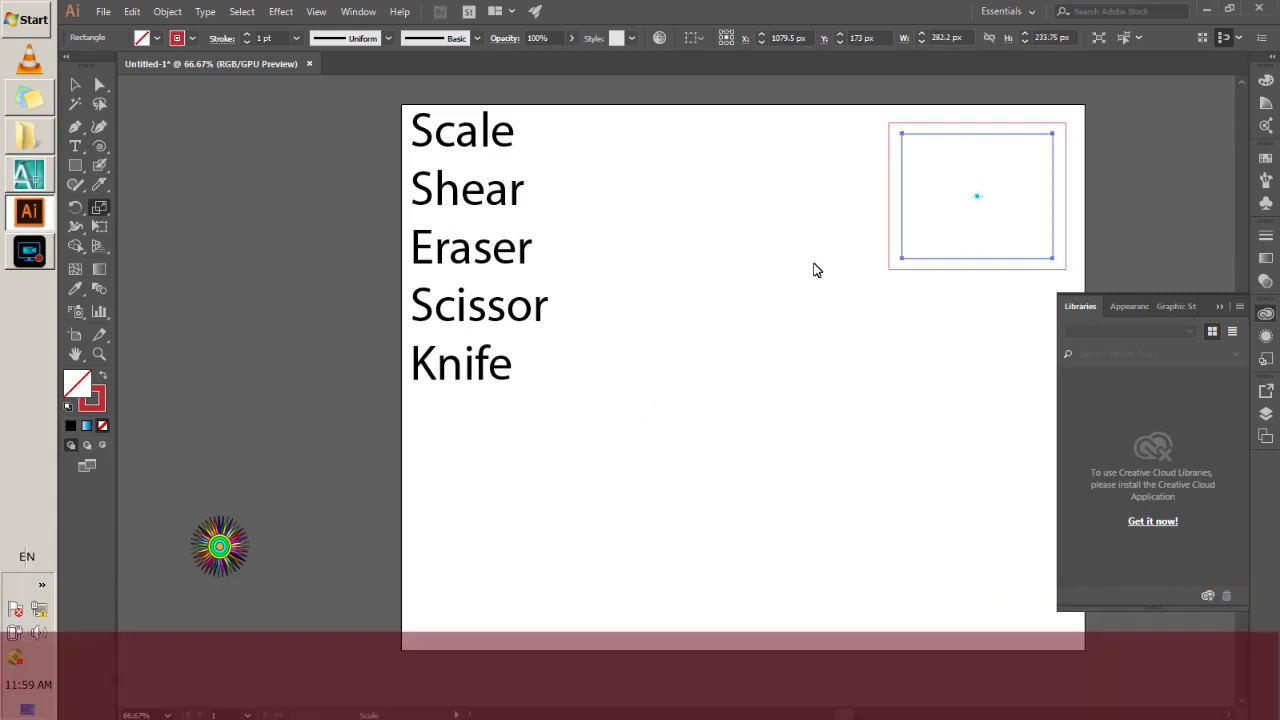
key(ctrl+d)
key(ctrl+d)
key(ctrl+d)
key(ctrl+d)
key(ctrl+d)
key(ctrl+d)
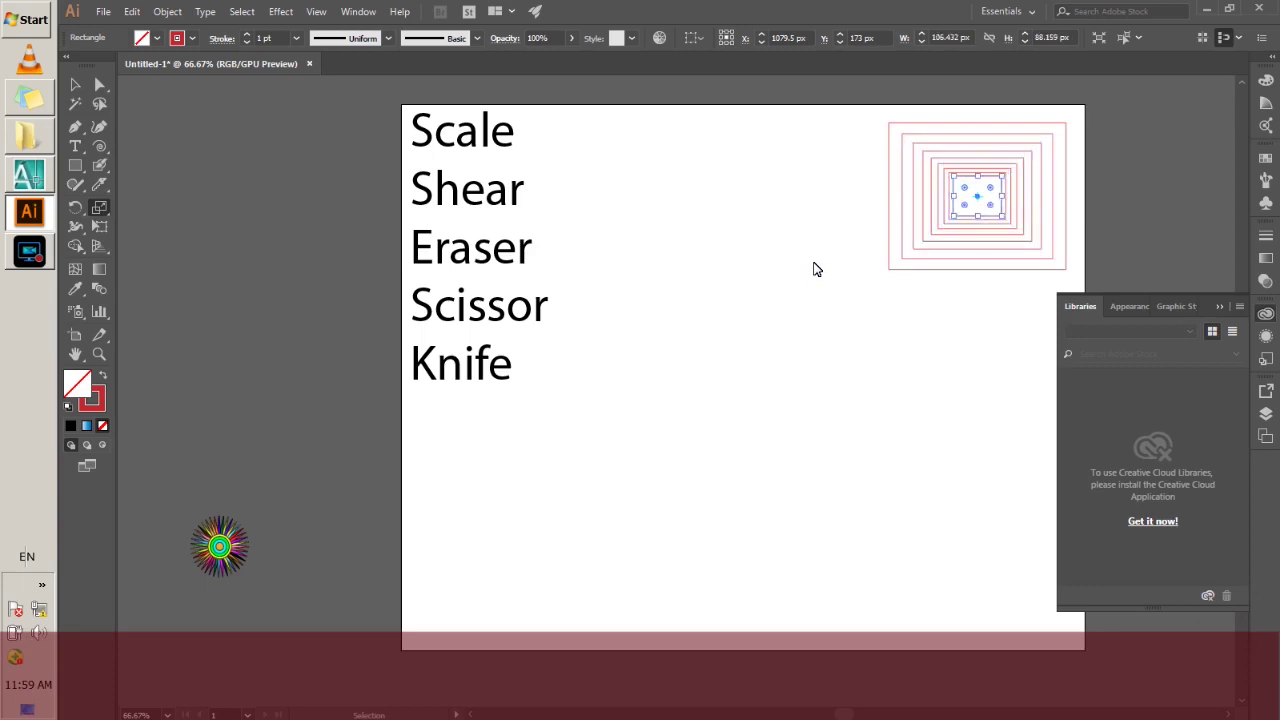
key(ctrl+d)
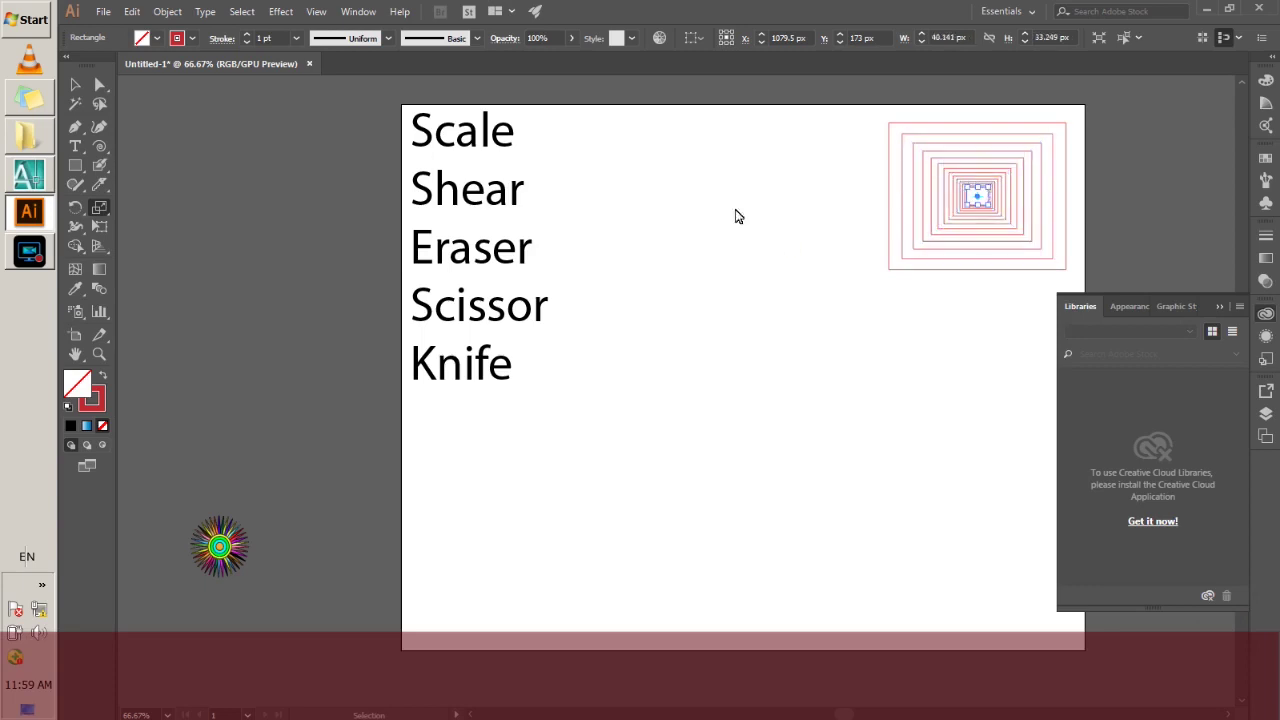
click(75, 85)
click(797, 291)
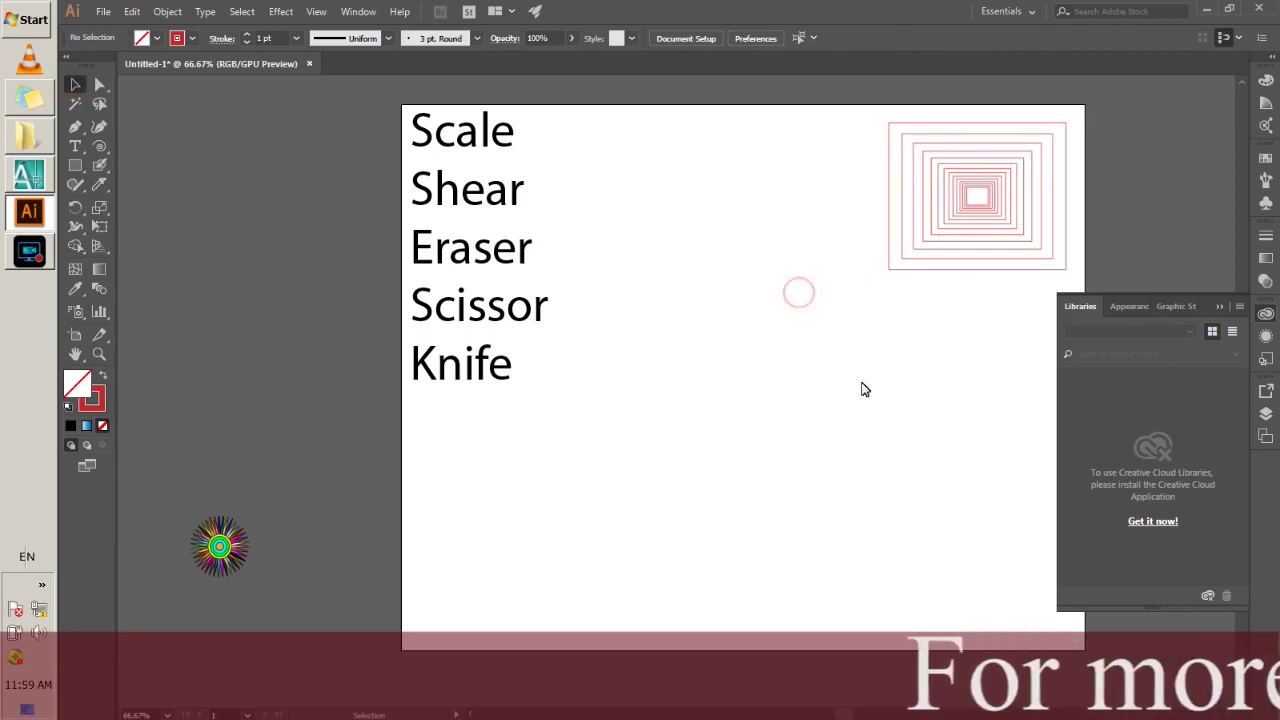
Alt-drag a copy of the rectangle to the left and try a bottom-left scale origin
drag(917, 270, 724, 280)
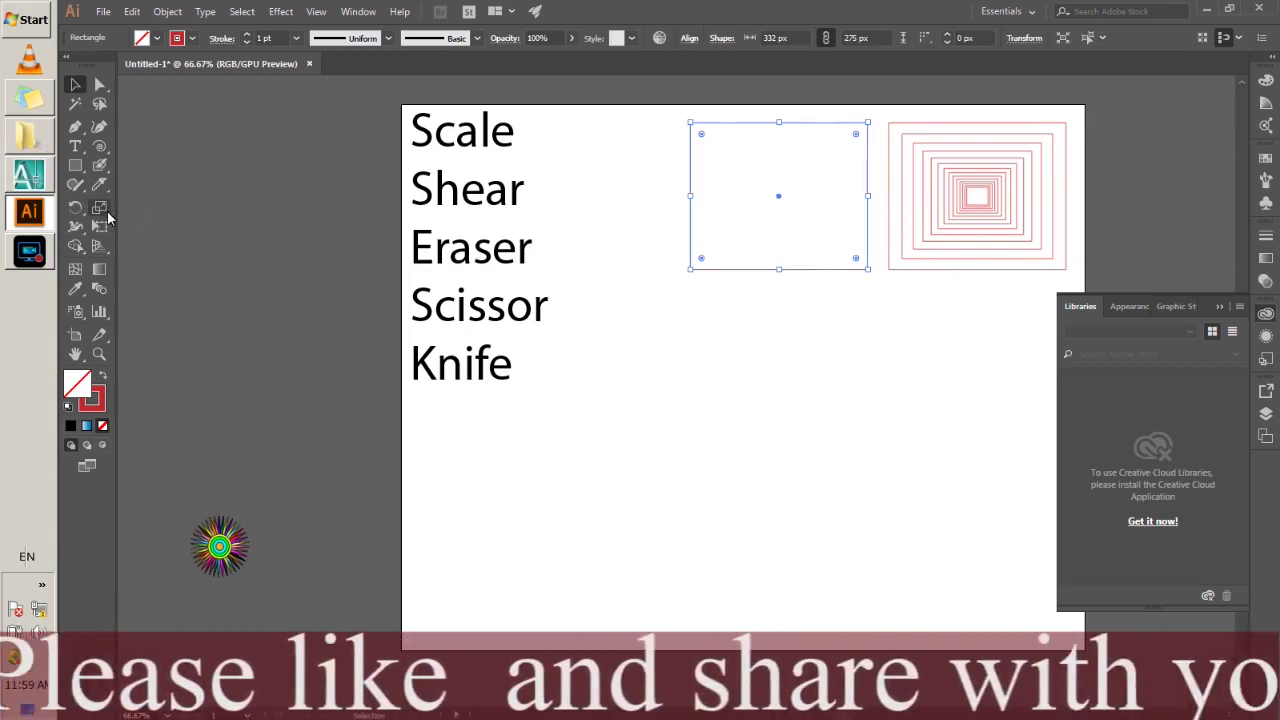
drag(99, 207, 145, 207)
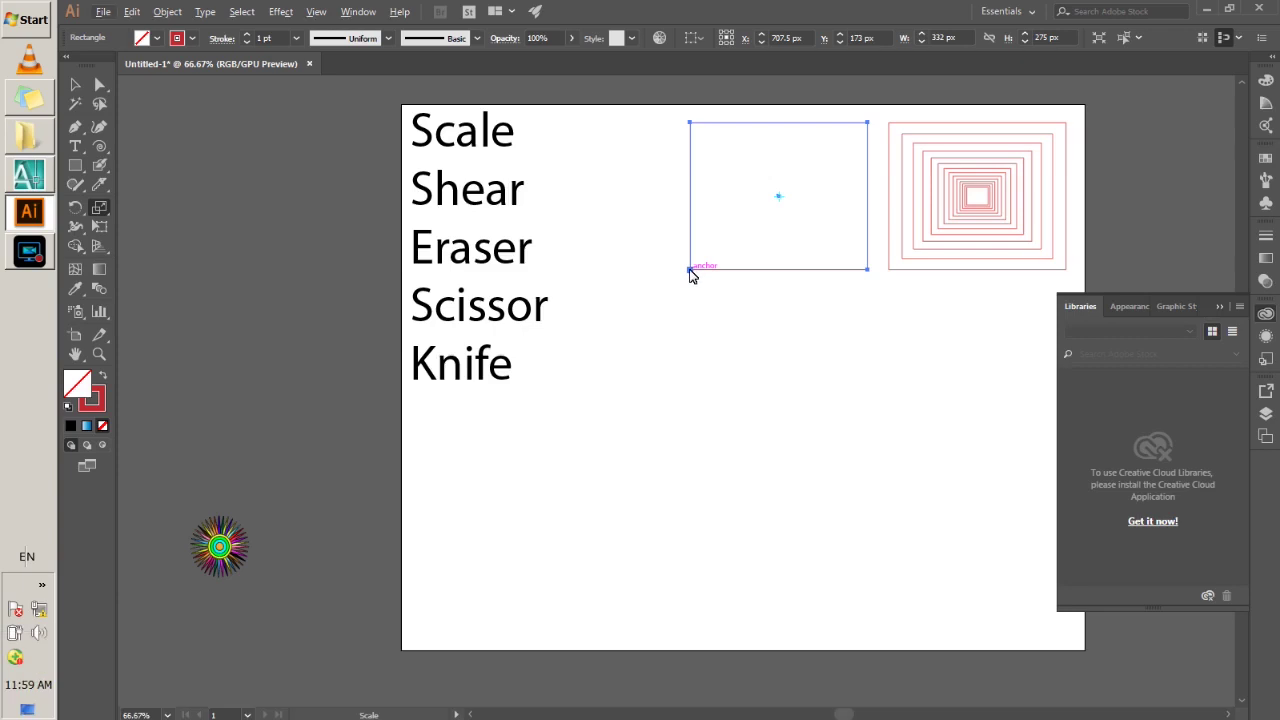
alt+click(689, 268)
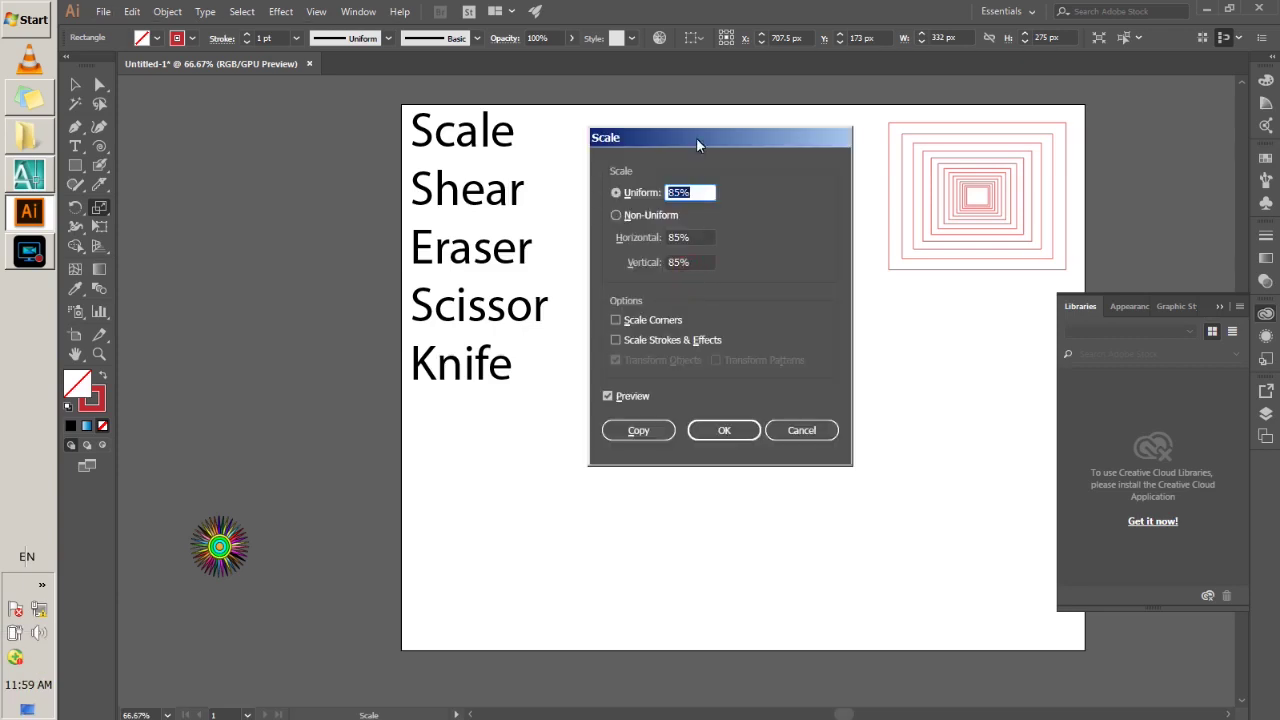
drag(696, 137, 390, 300)
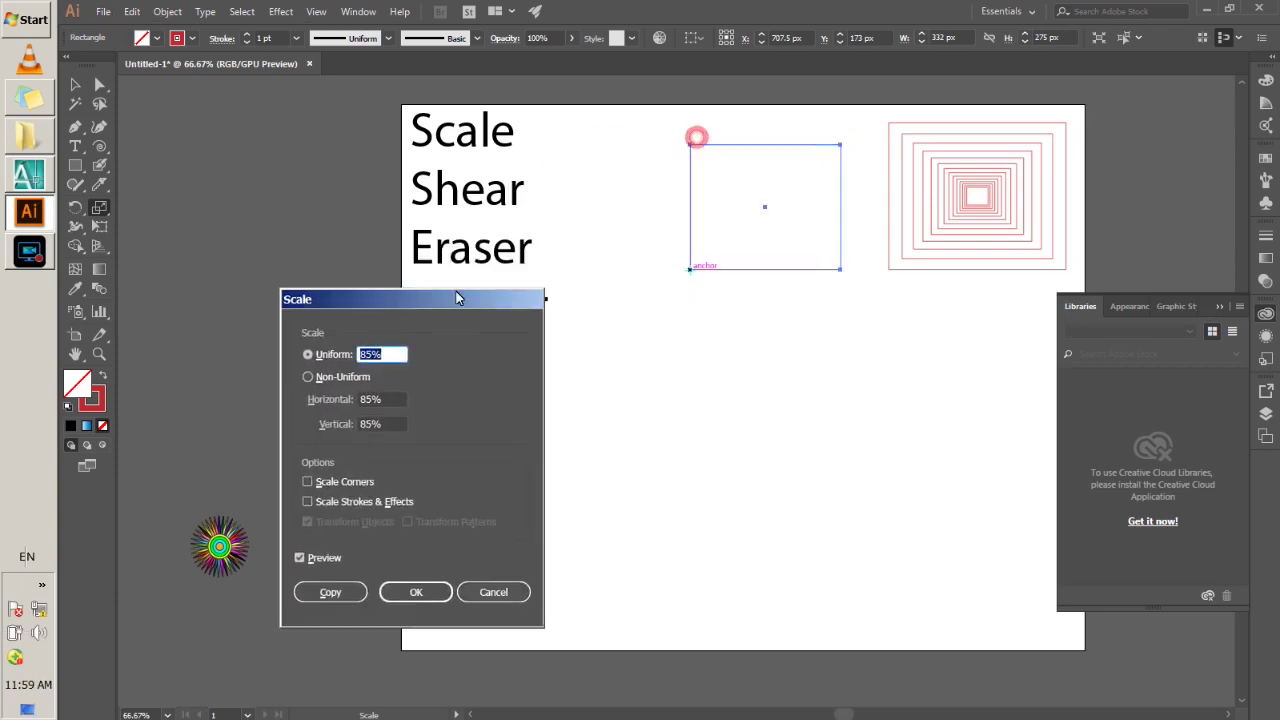
click(494, 592)
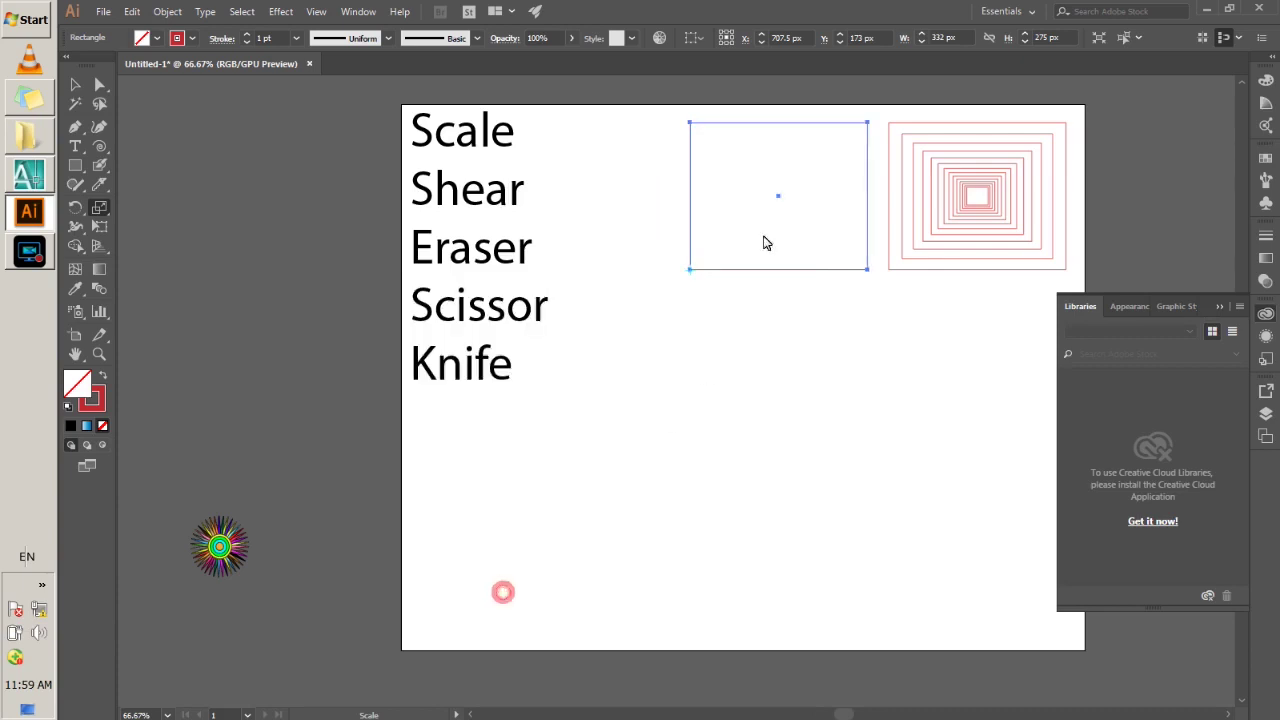
Make 85% scaled copies anchored at the bottom-left corner and repeat them
click(690, 269)
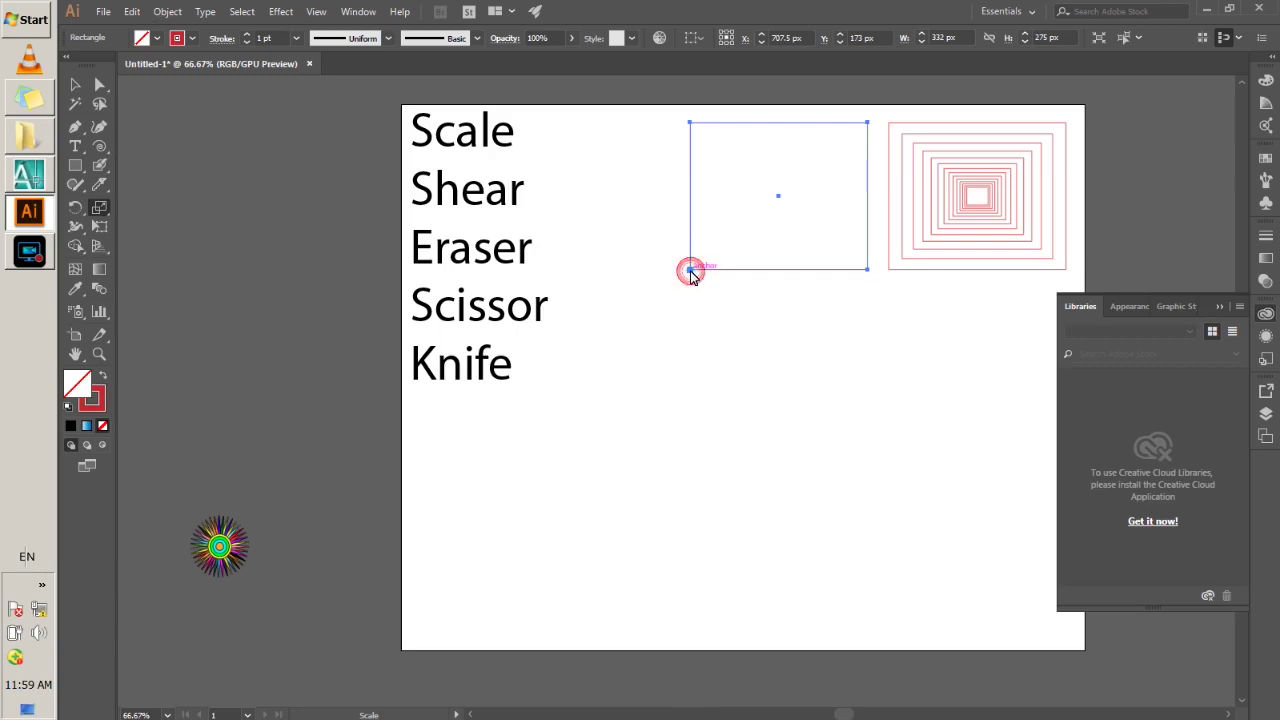
alt+click(690, 270)
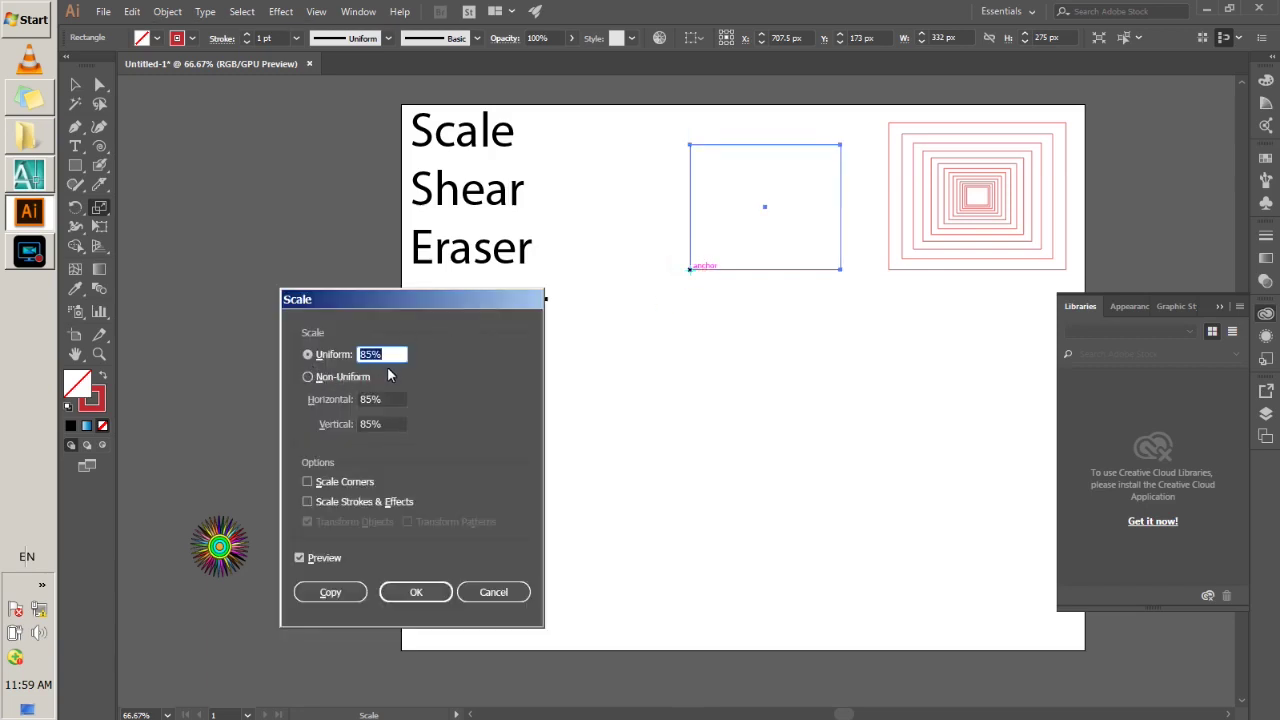
click(342, 591)
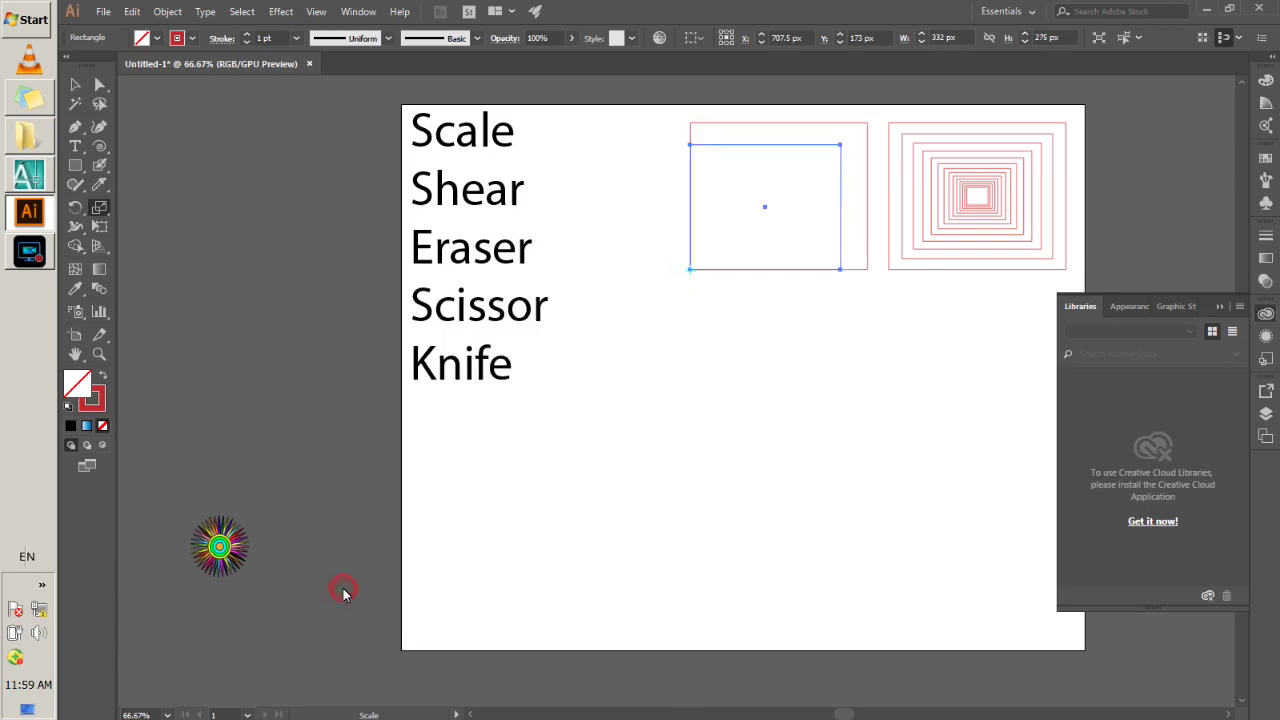
key(ctrl+d)
key(ctrl+d)
key(ctrl+d)
key(ctrl+d)
key(ctrl+d)
key(ctrl+d)
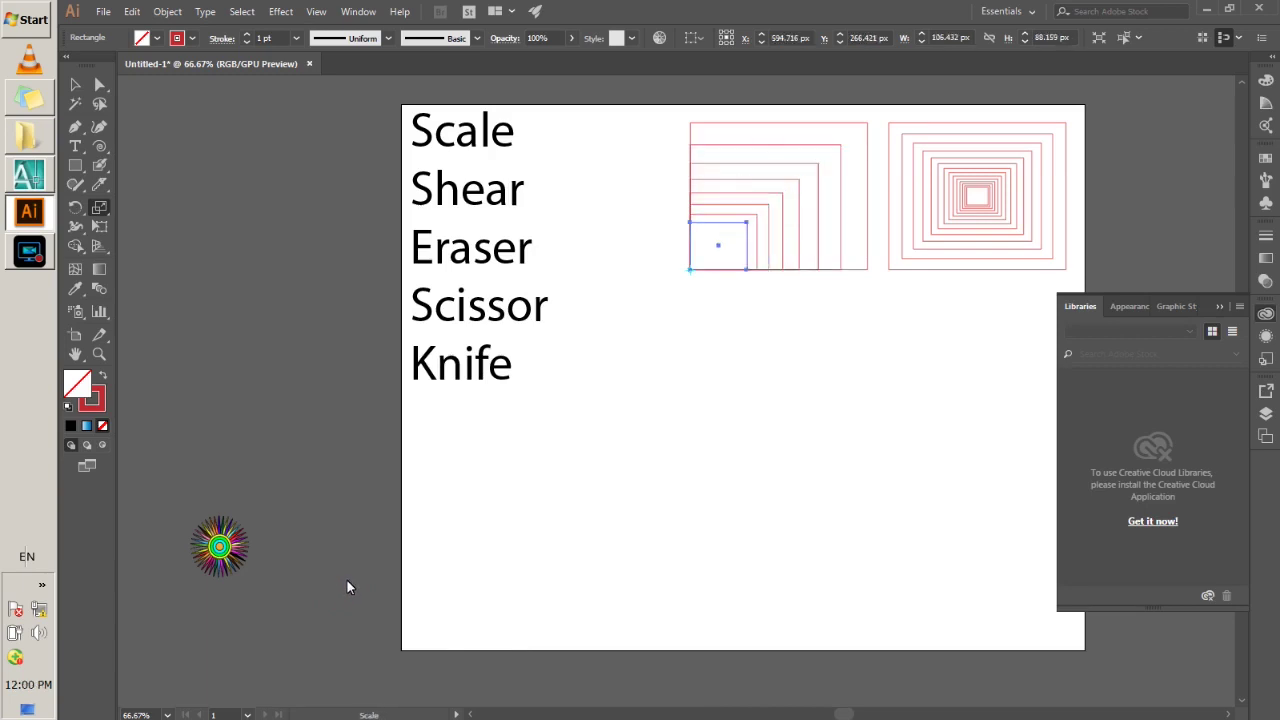
click(75, 85)
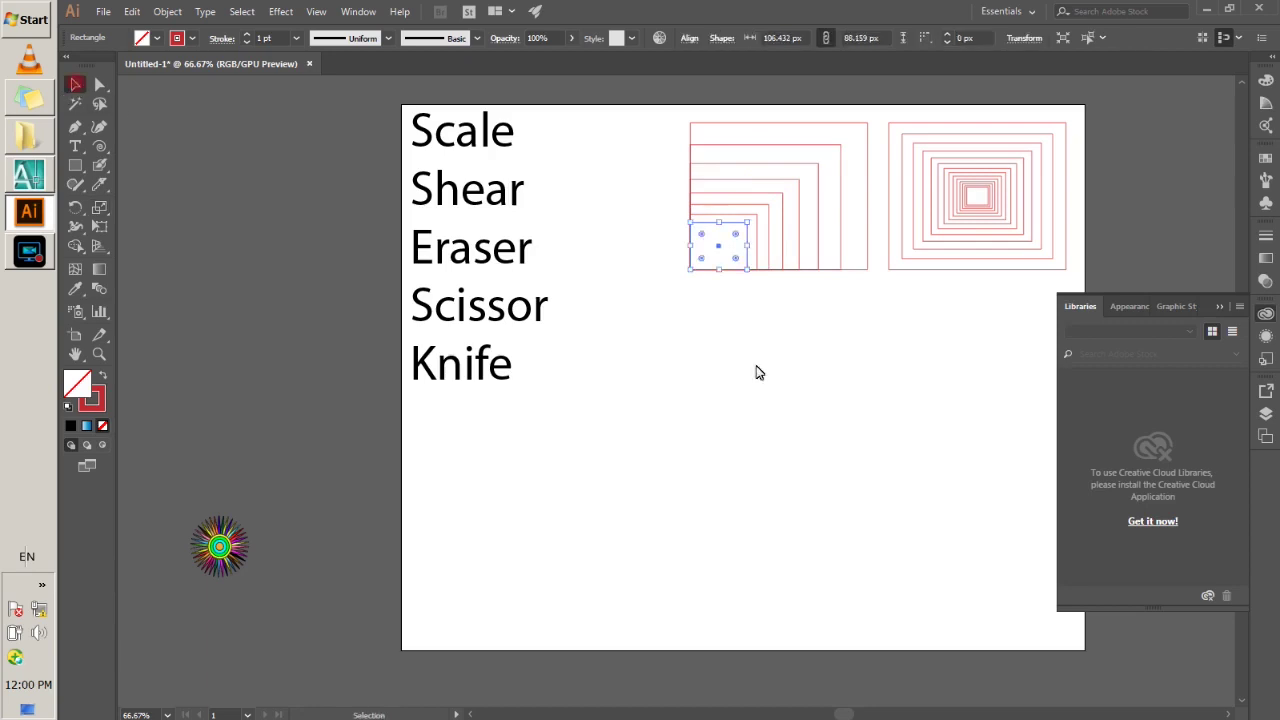
Select the lower rectangle, make an 85% copy from its top edge, then undo
drag(797, 371, 837, 492)
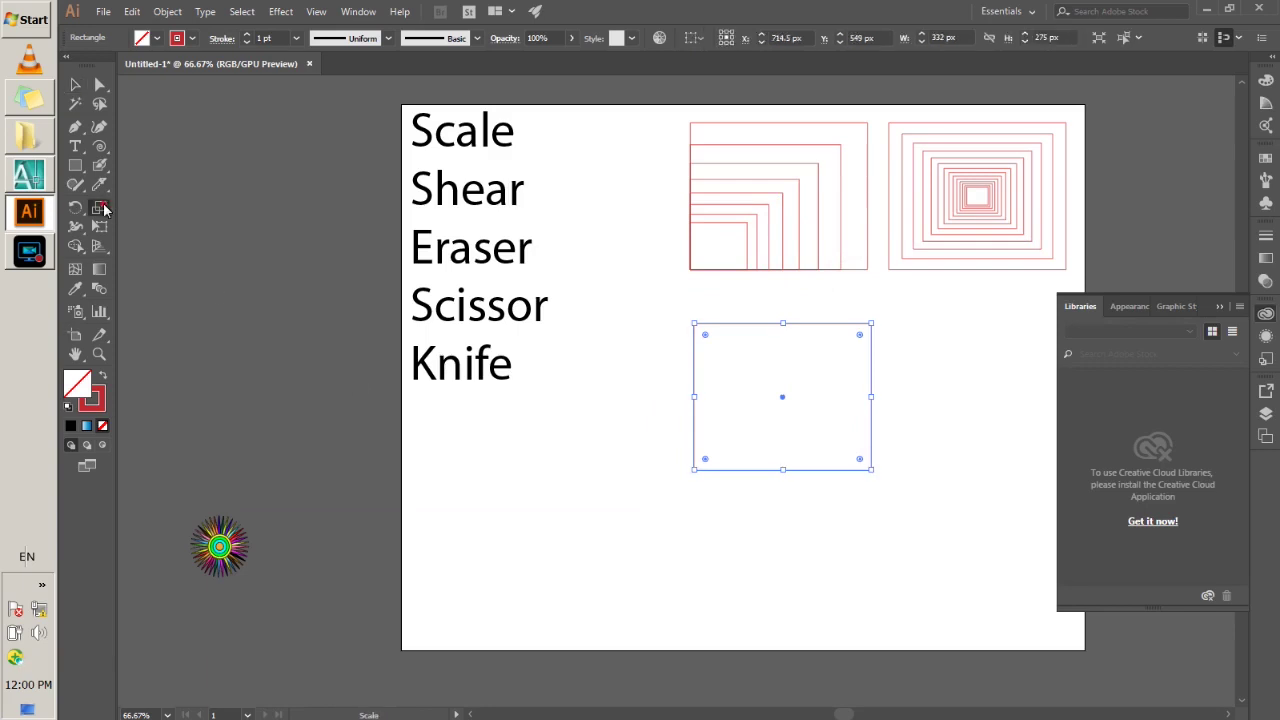
drag(99, 207, 145, 205)
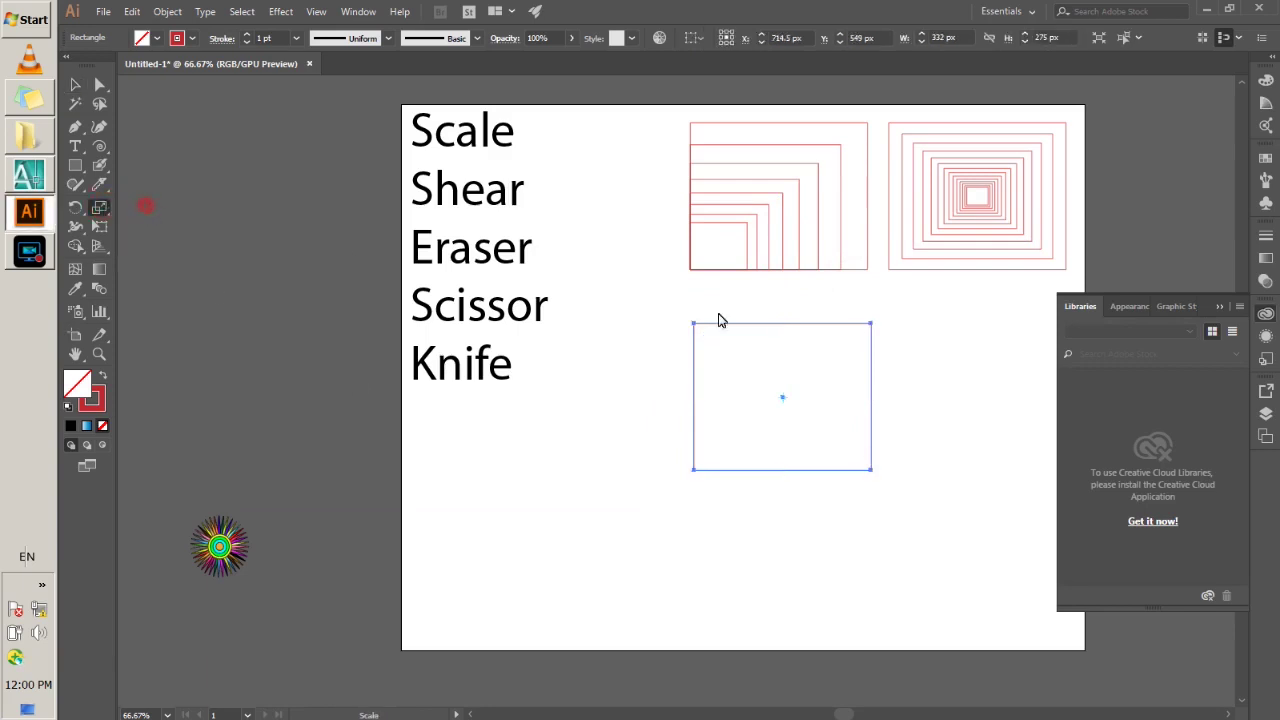
click(778, 332)
alt+click(781, 337)
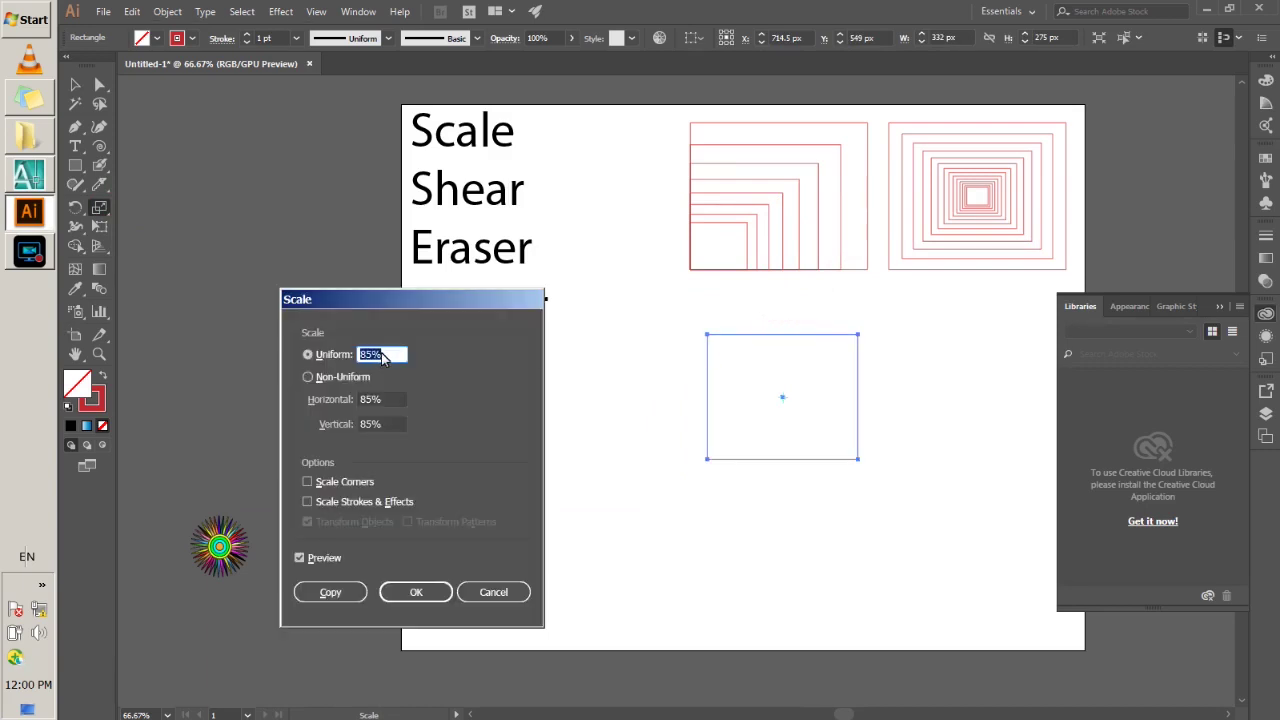
click(330, 591)
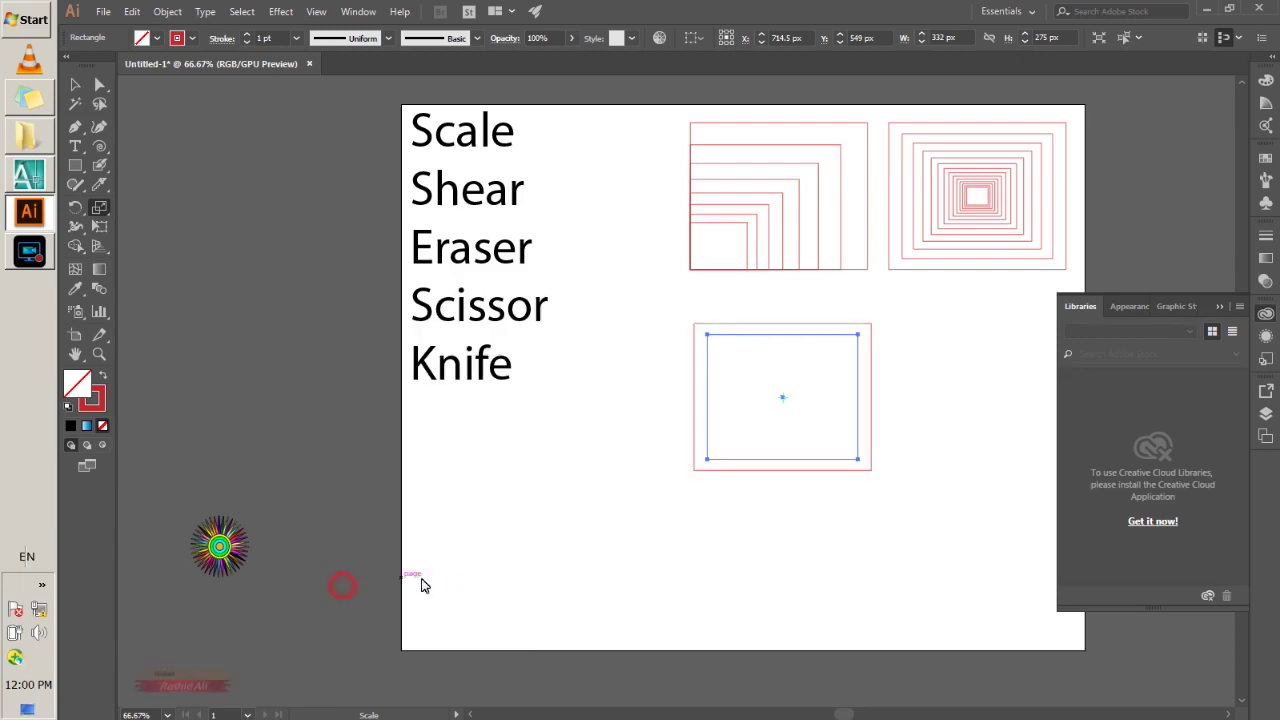
key(ctrl+d)
key(ctrl+d)
key(ctrl+d)
key(ctrl+d)
key(ctrl+d)
key(ctrl+d)
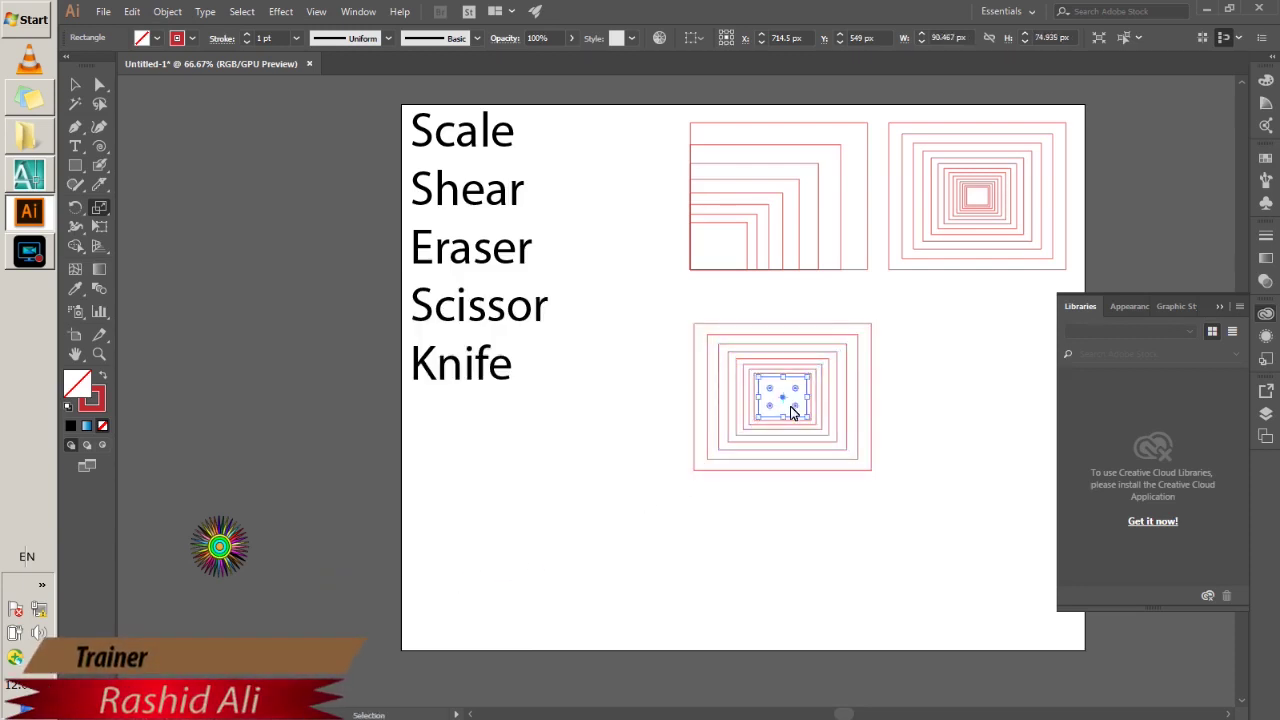
key(ctrl+z)
key(ctrl+z)
key(ctrl+z)
key(ctrl+z)
key(ctrl+z)
key(ctrl+z)
key(ctrl+z)
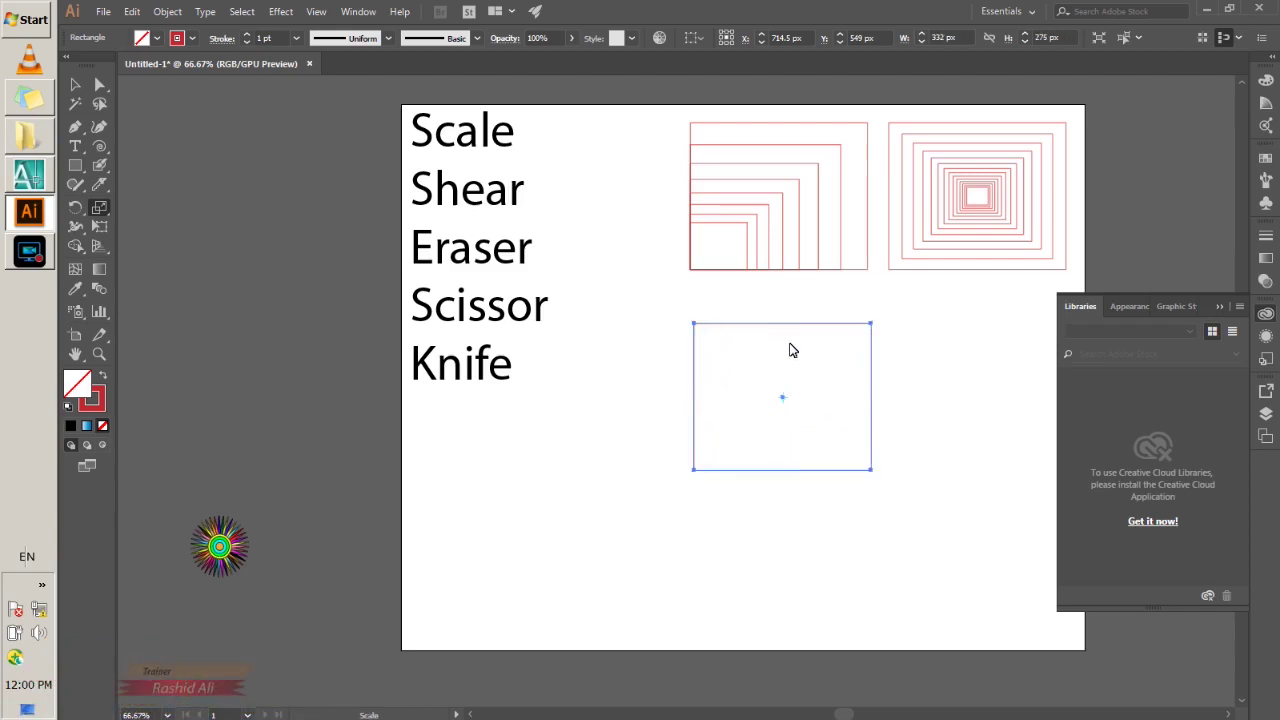
Nest repeated scaled copies toward the rectangle's top edge
alt+click(776, 333)
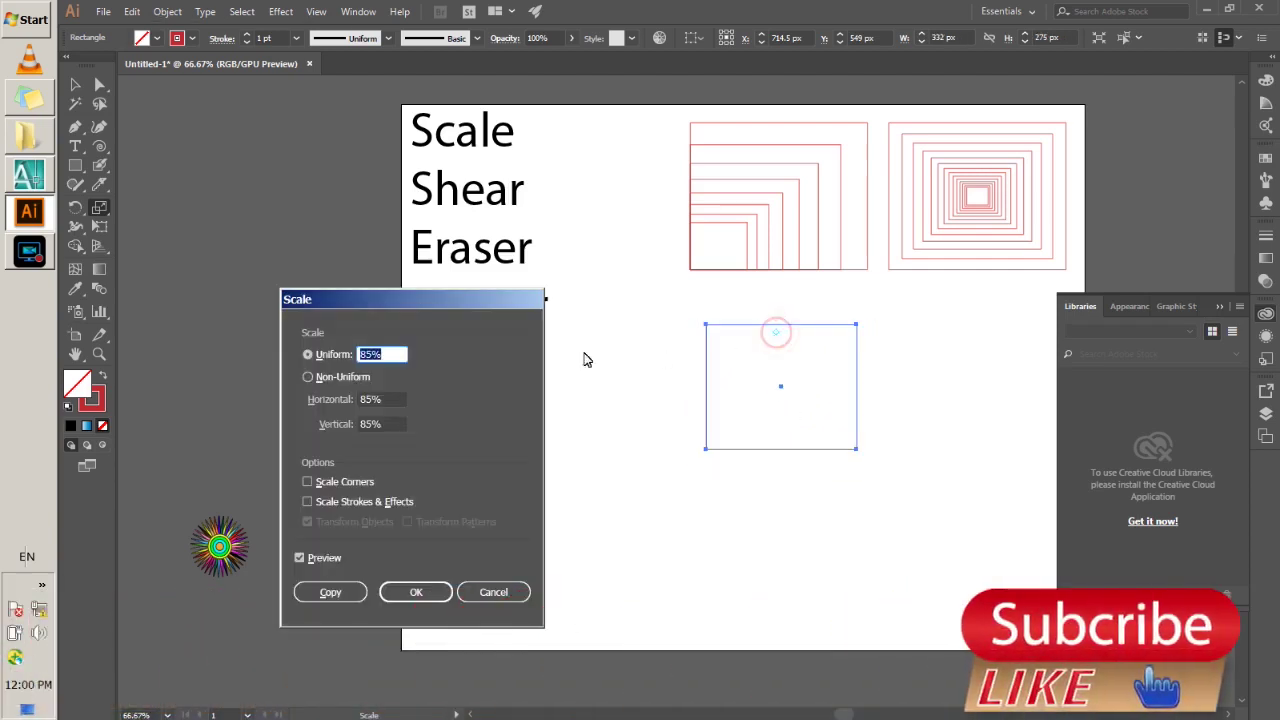
click(340, 594)
key(ctrl+d)
key(ctrl+d)
key(ctrl+d)
key(ctrl+d)
key(ctrl+d)
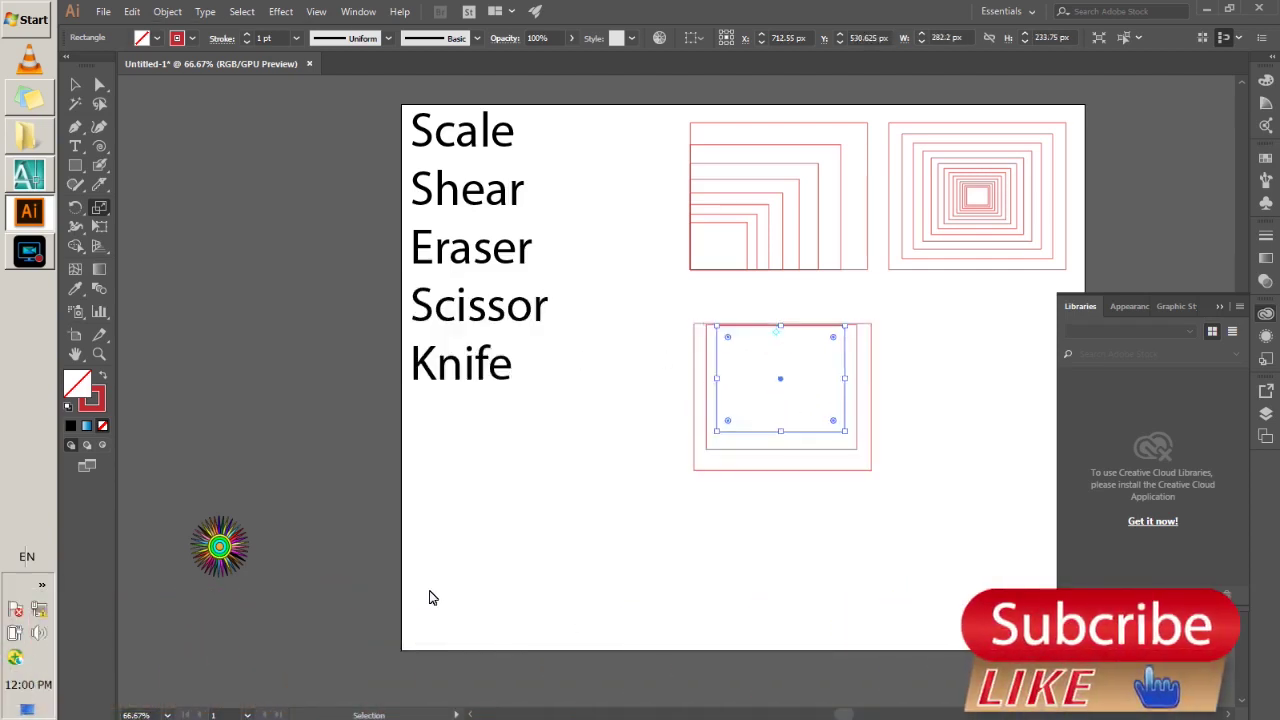
key(ctrl+d)
key(ctrl+d)
key(ctrl+d)
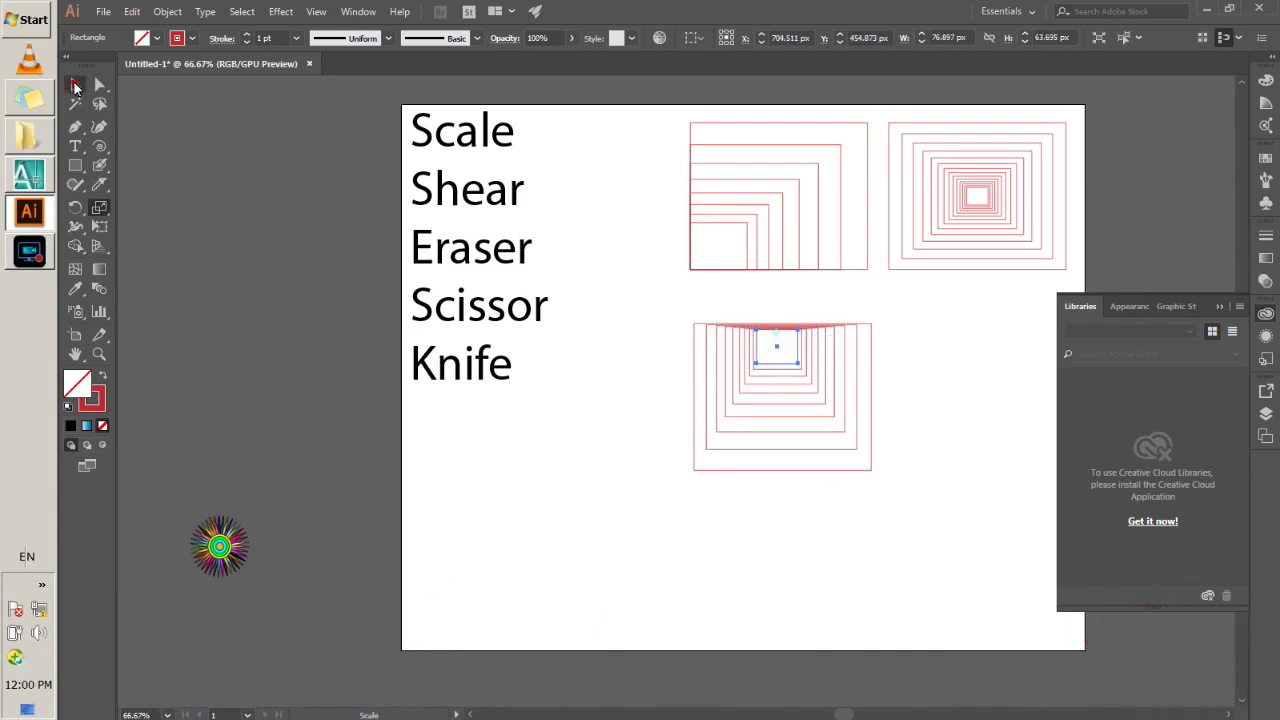
Copy the first nested group down-left below Knife and select its outermost rectangle
click(75, 85)
click(529, 411)
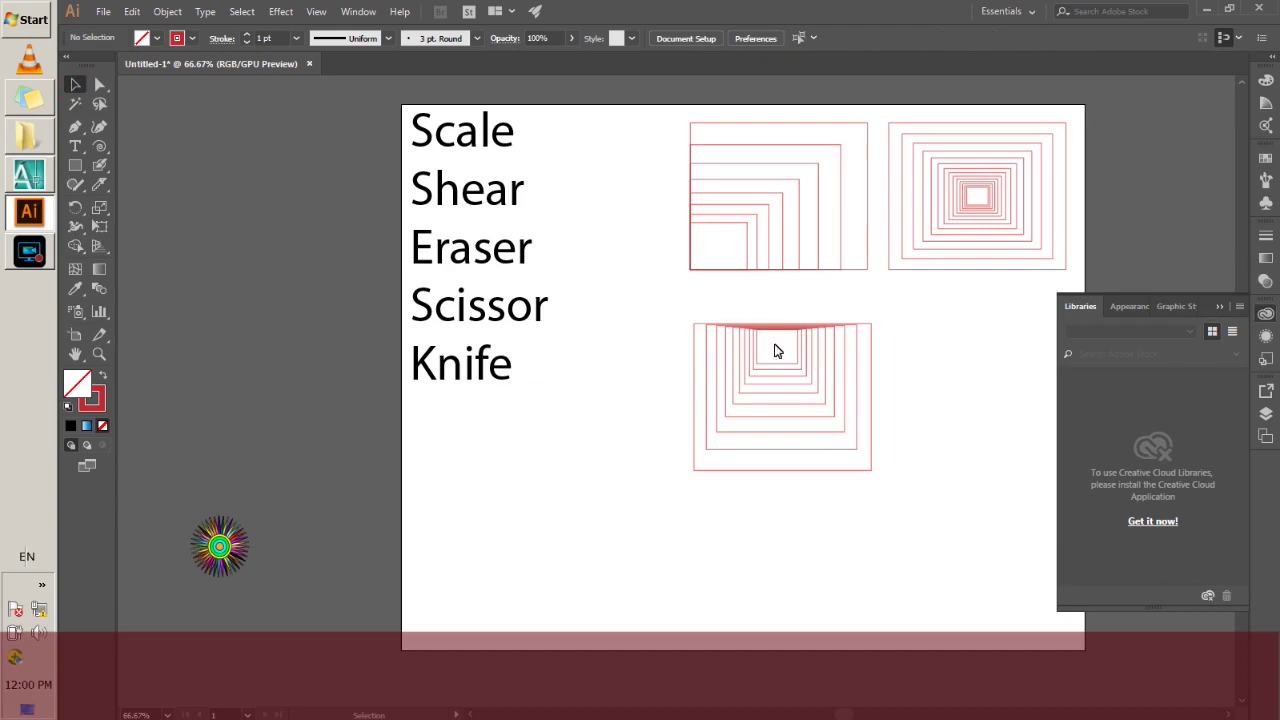
drag(666, 306, 753, 481)
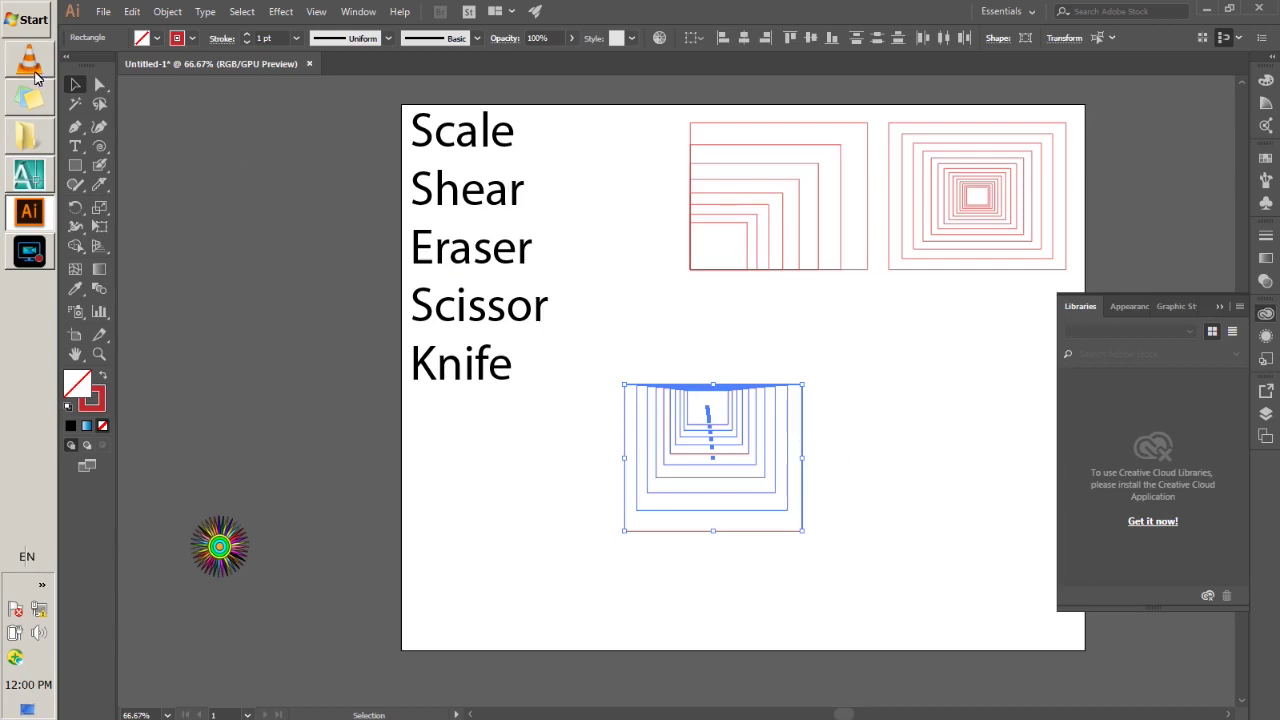
click(522, 360)
click(674, 531)
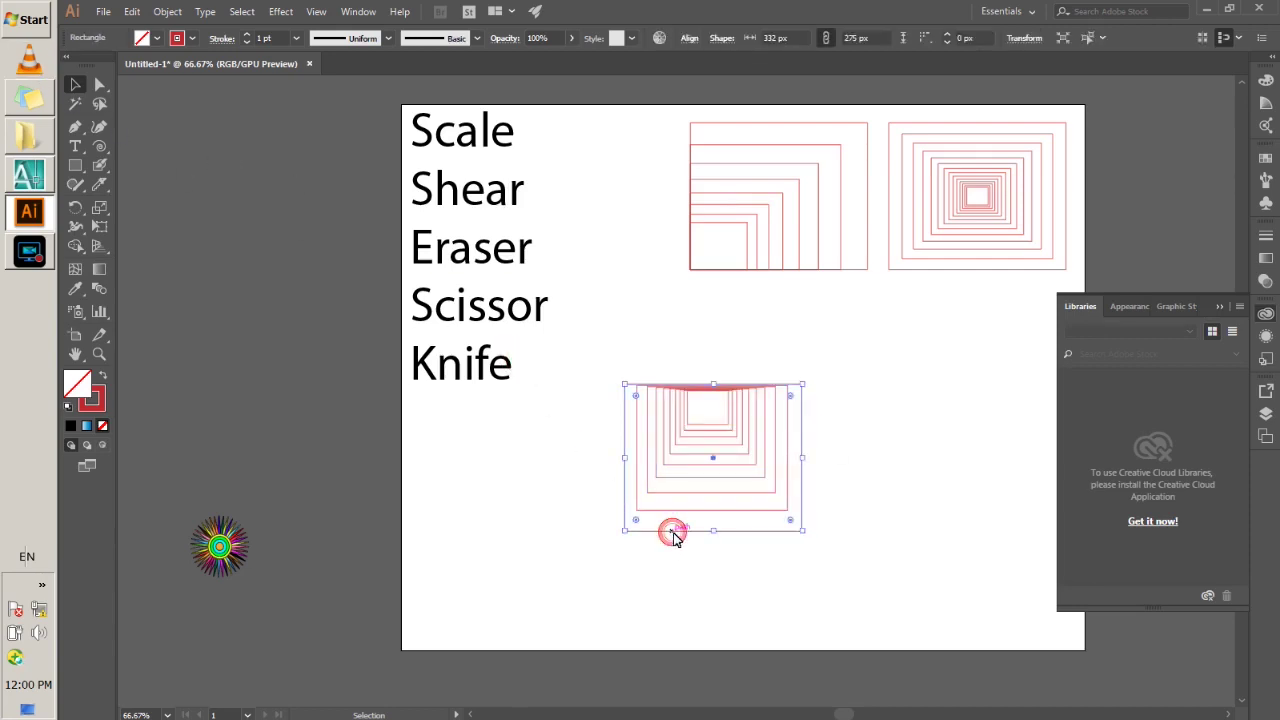
Place a copy of the rectangle to the right and fill it tan
drag(708, 541, 937, 538)
click(158, 40)
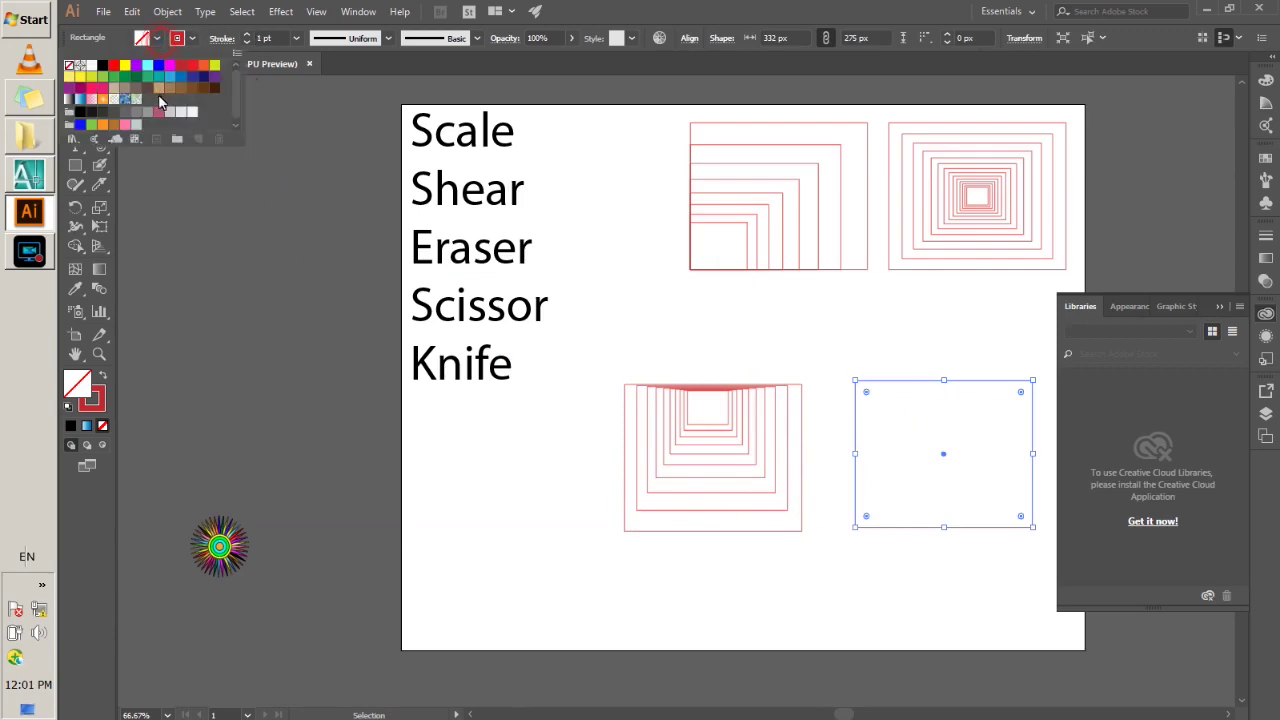
click(159, 90)
click(500, 517)
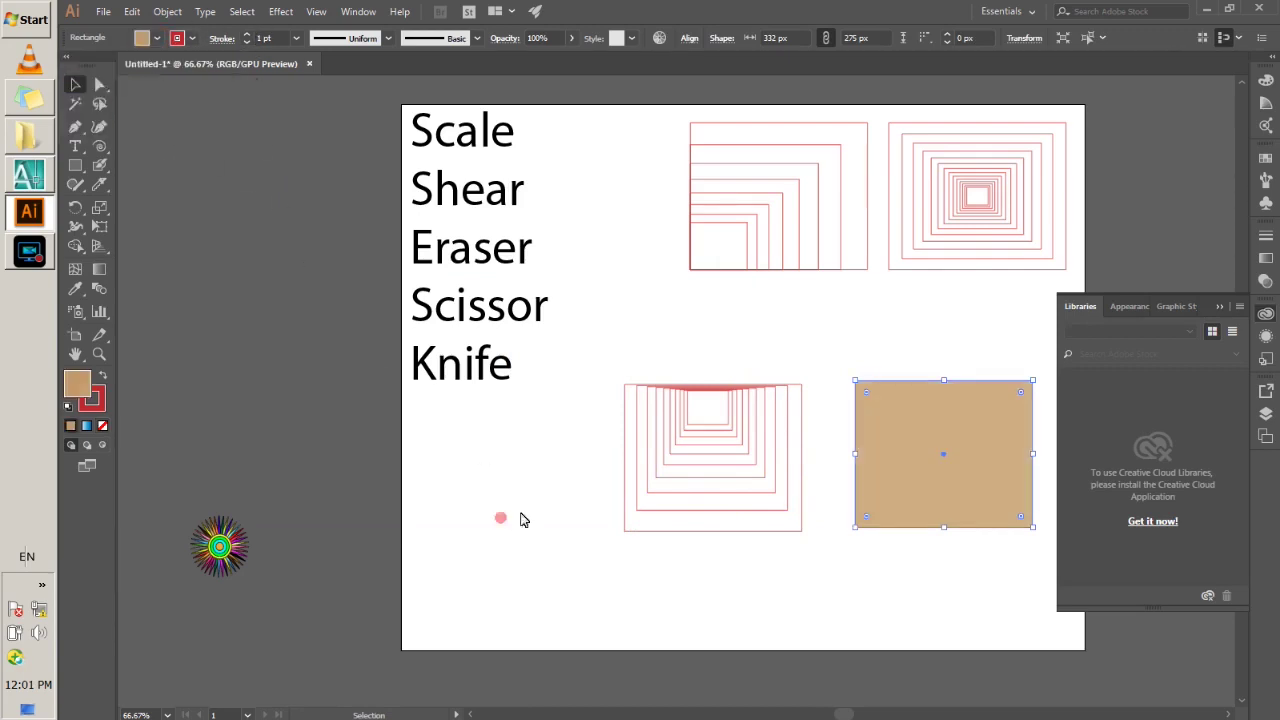
click(910, 489)
Make an 85% scaled copy inside the tan rectangle and repeat it twice
click(101, 207)
click(136, 208)
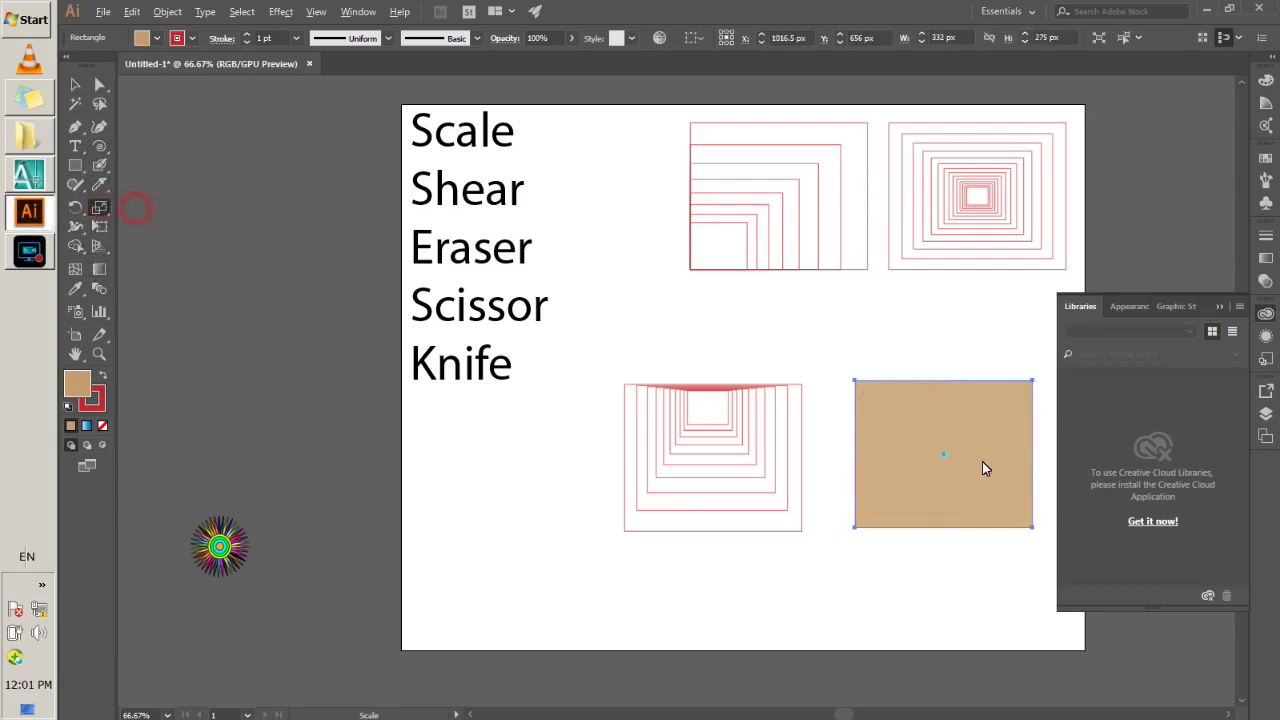
alt+click(945, 527)
text(85)
click(332, 591)
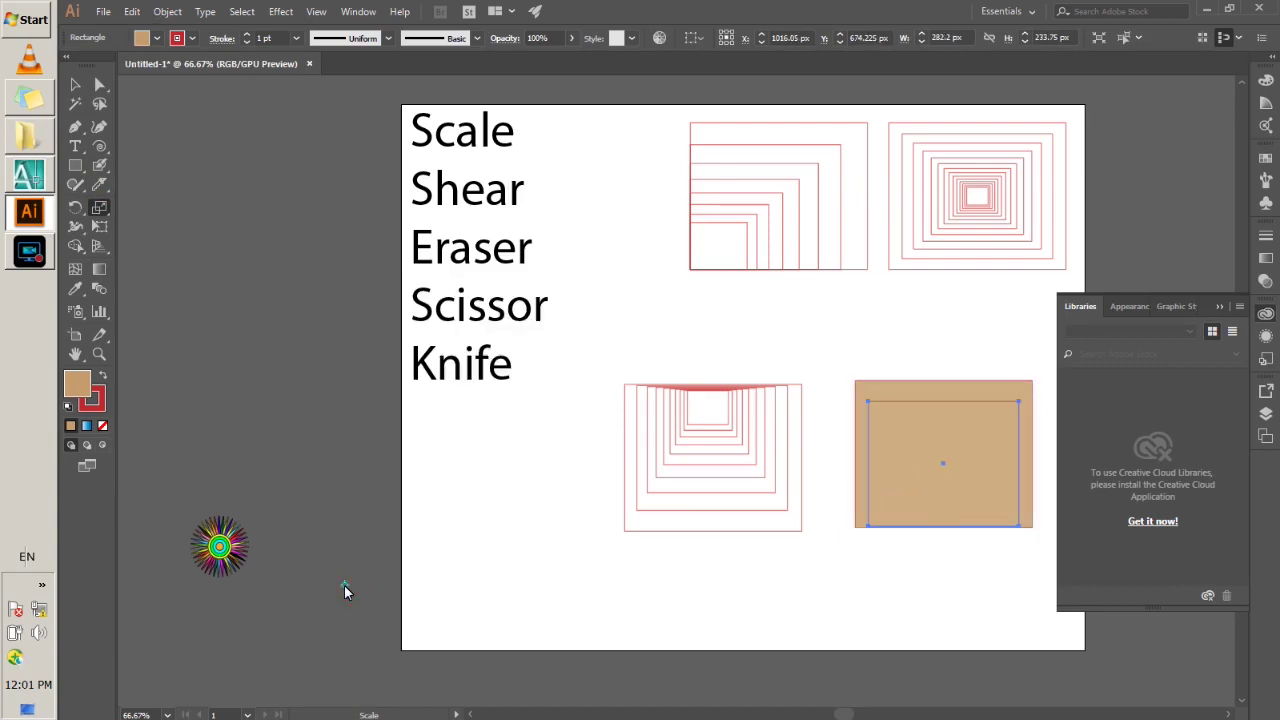
key(ctrl+d)
key(ctrl+d)
key(ctrl+d)
key(ctrl+d)
key(ctrl+d)
key(ctrl+d)
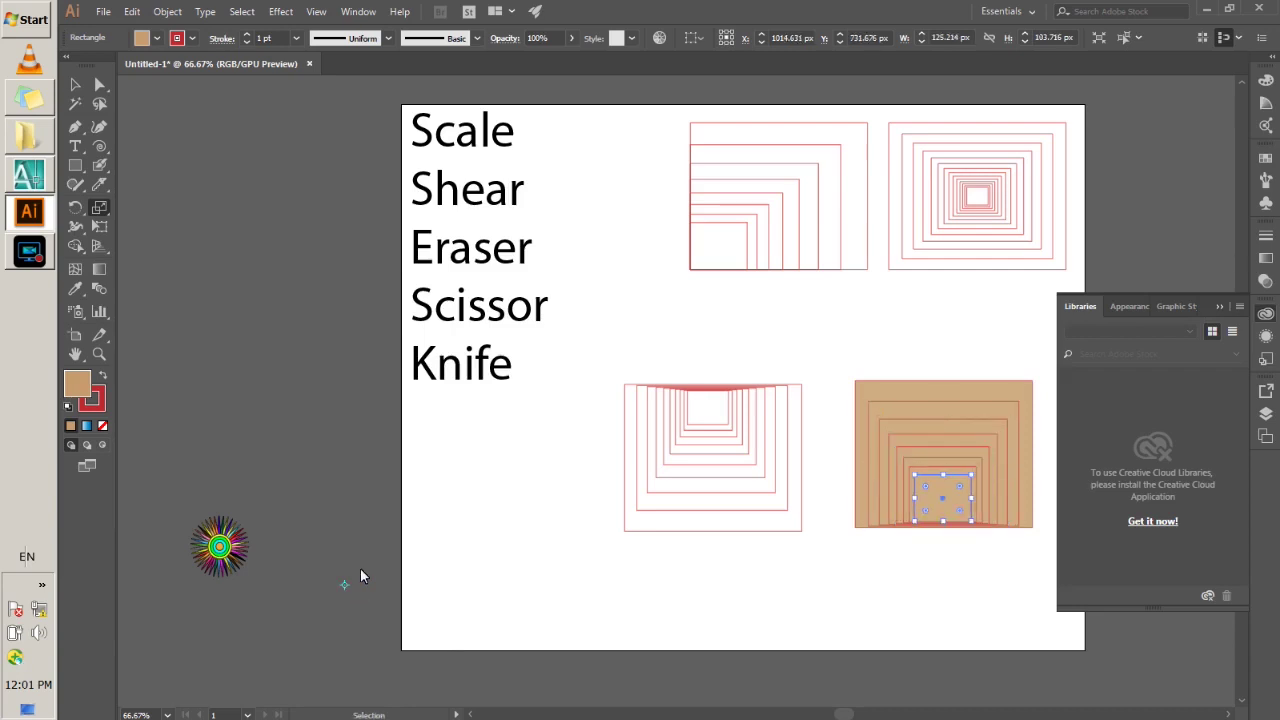
key(ctrl+d)
click(75, 86)
click(246, 389)
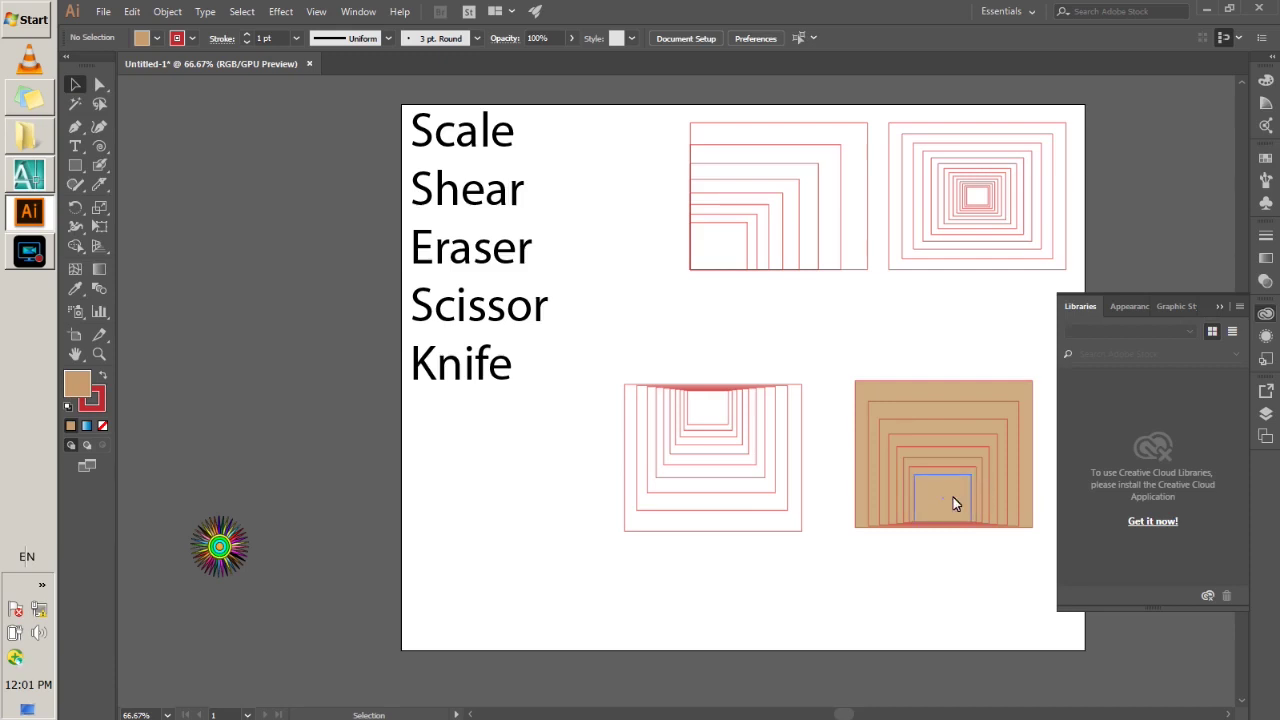
Fill the second-outermost nested rectangle with a darker tan
click(891, 404)
click(157, 38)
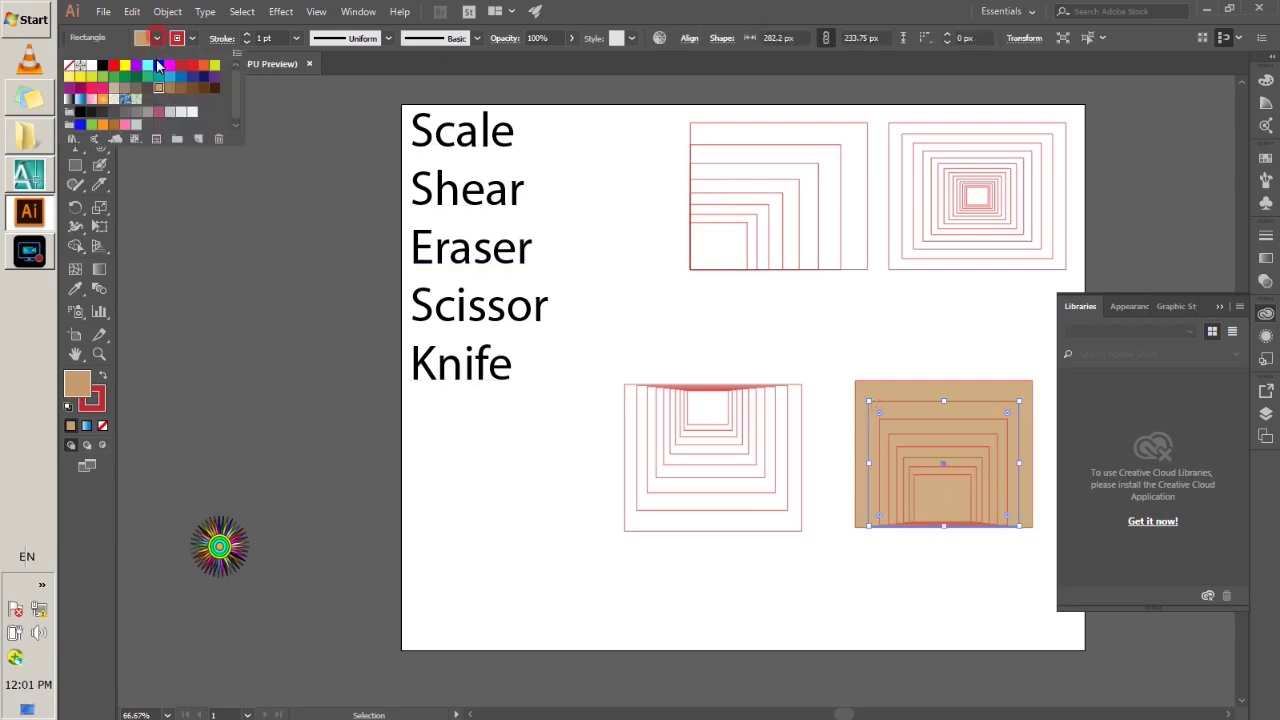
click(170, 89)
click(915, 430)
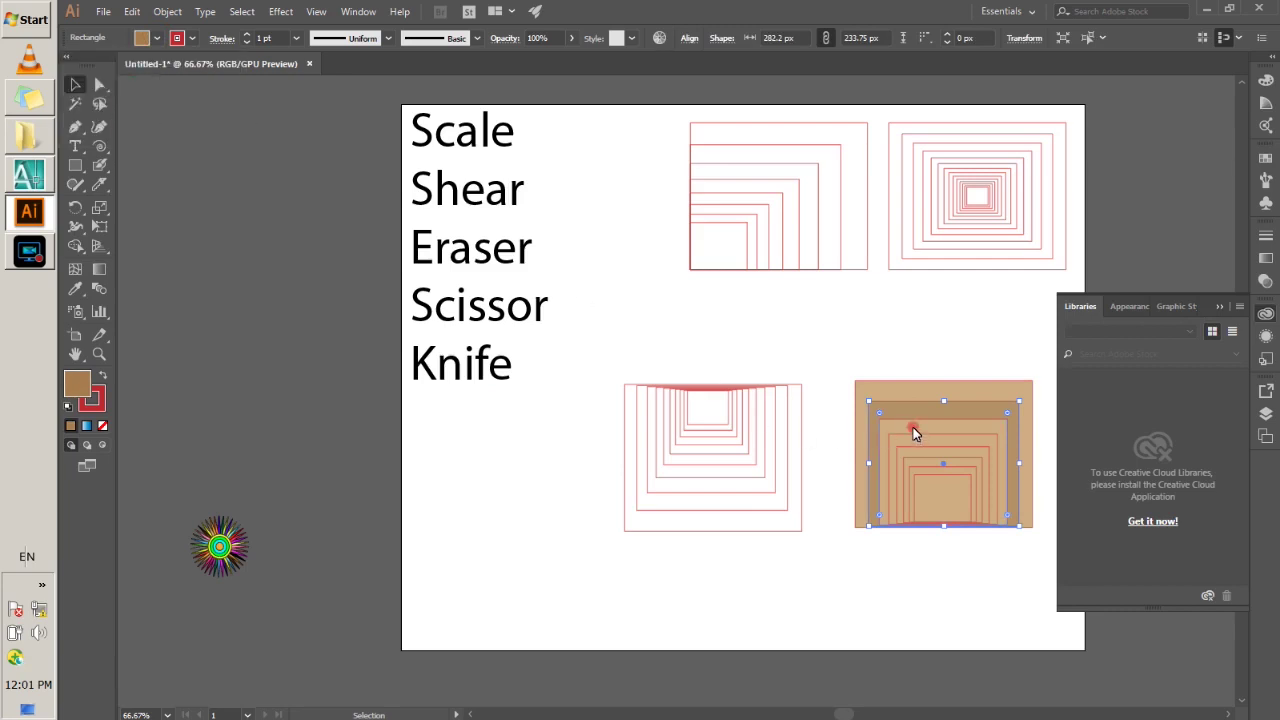
Fill the next inner nested rectangle with a darker brown
click(907, 425)
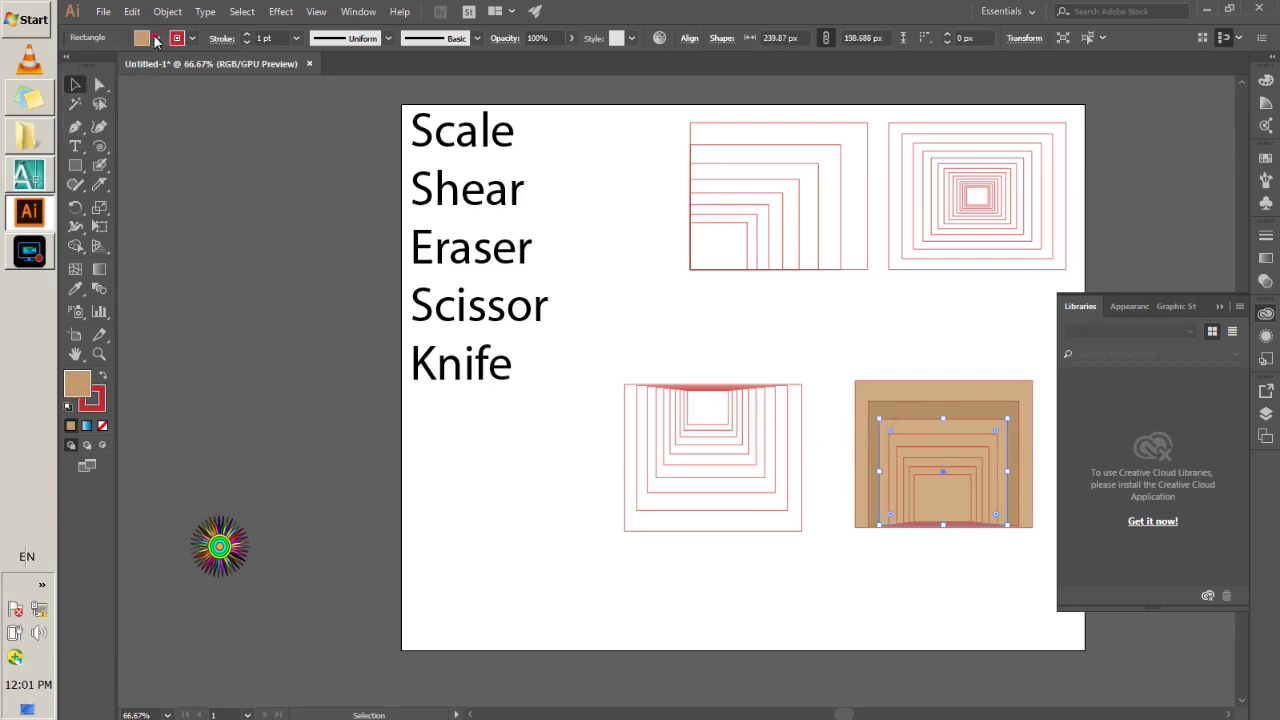
click(156, 38)
click(170, 89)
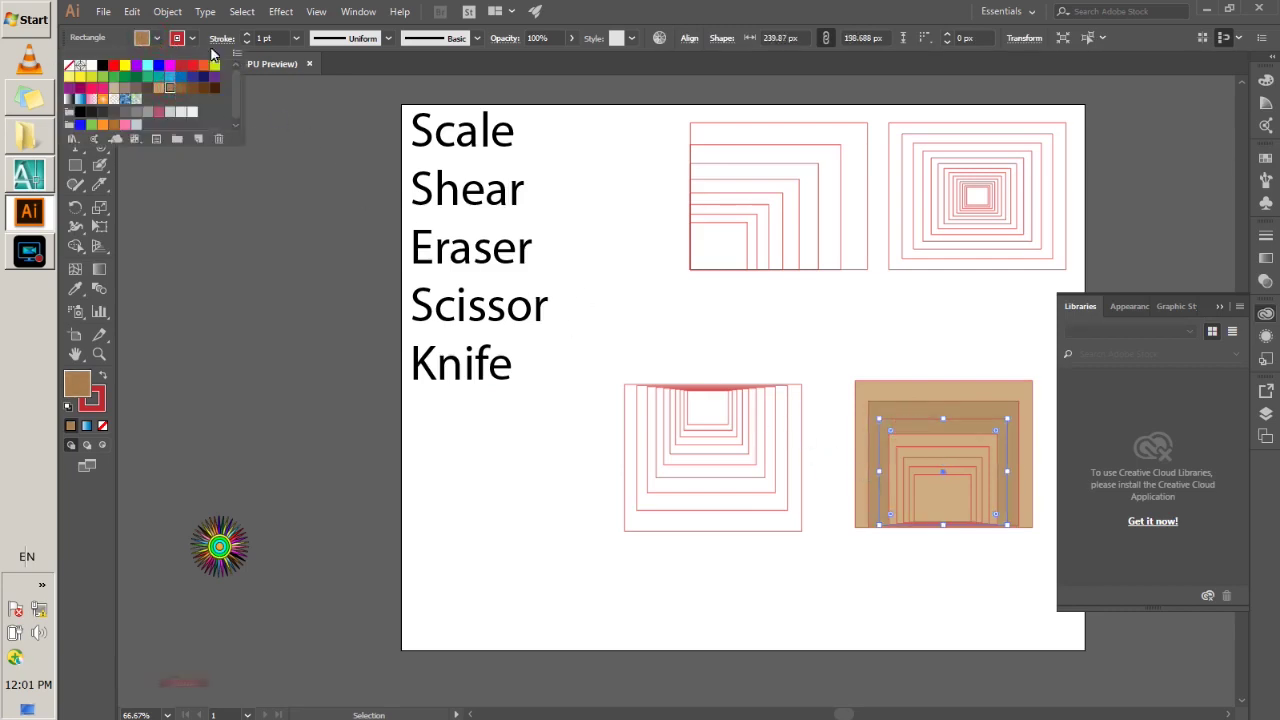
click(156, 38)
click(156, 38)
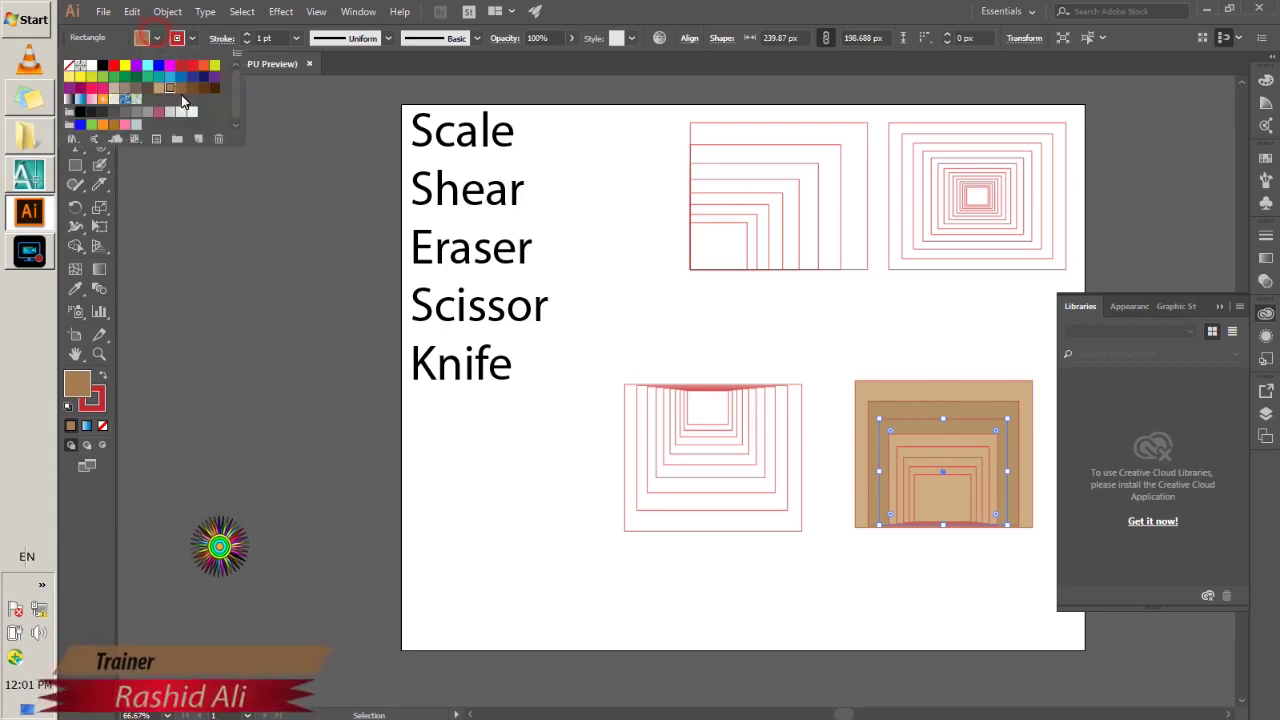
click(181, 88)
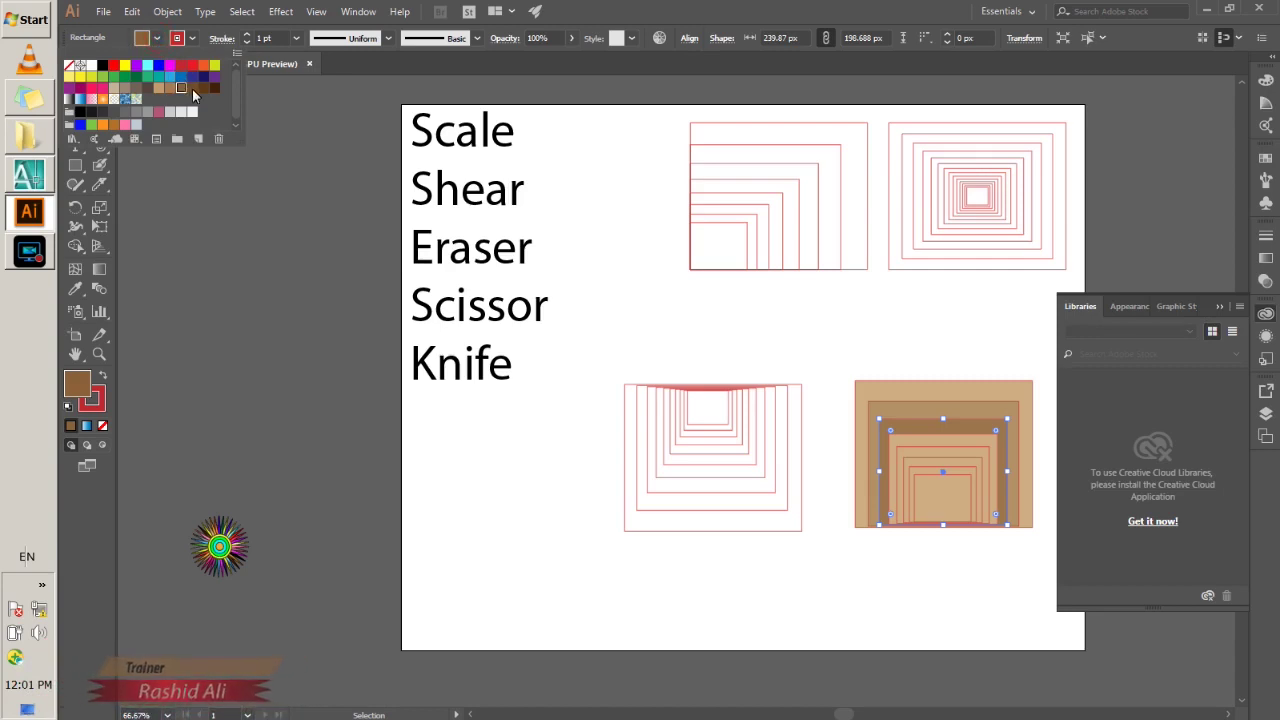
click(192, 88)
click(846, 406)
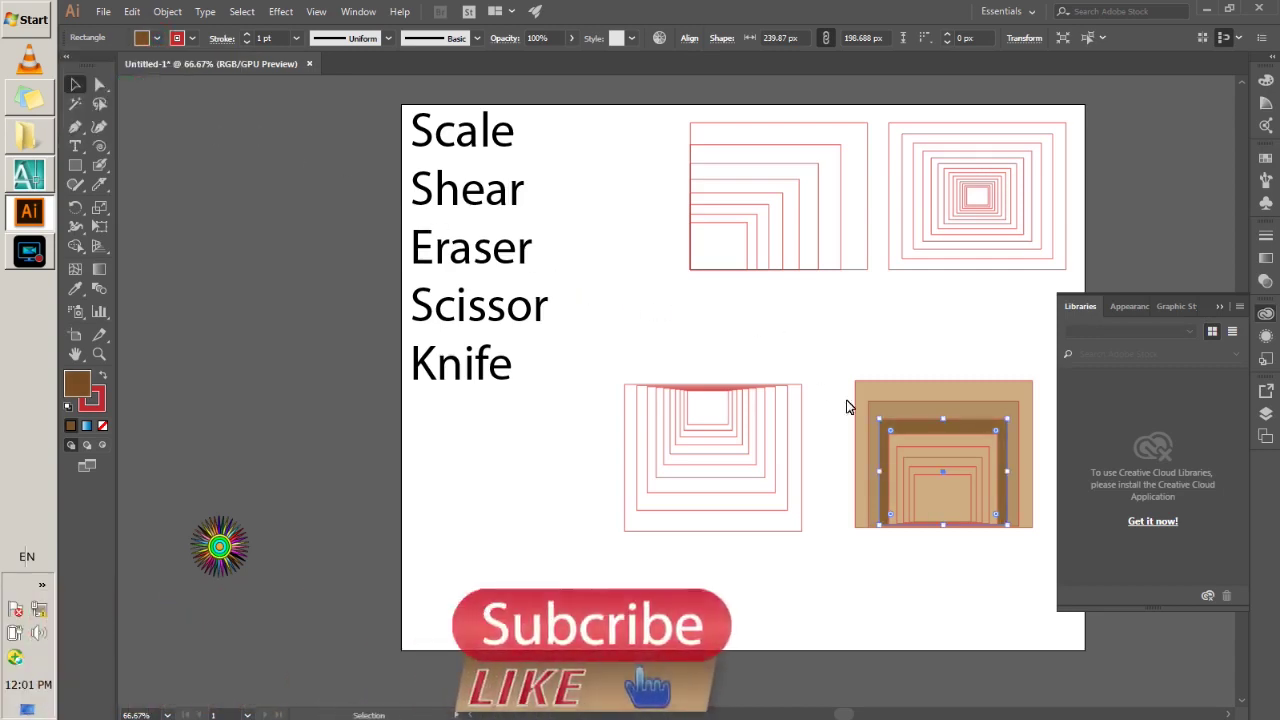
Fill a smaller inner rectangle with brown and deselect everything
click(911, 447)
click(157, 38)
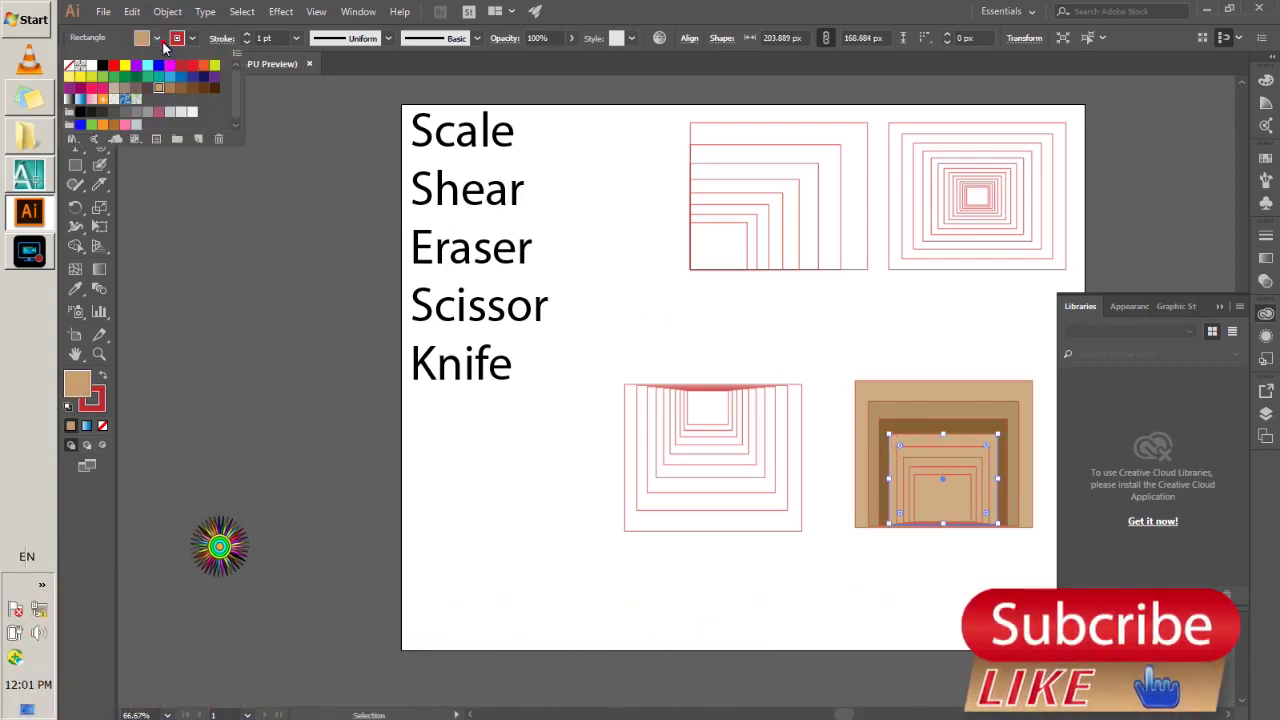
click(181, 88)
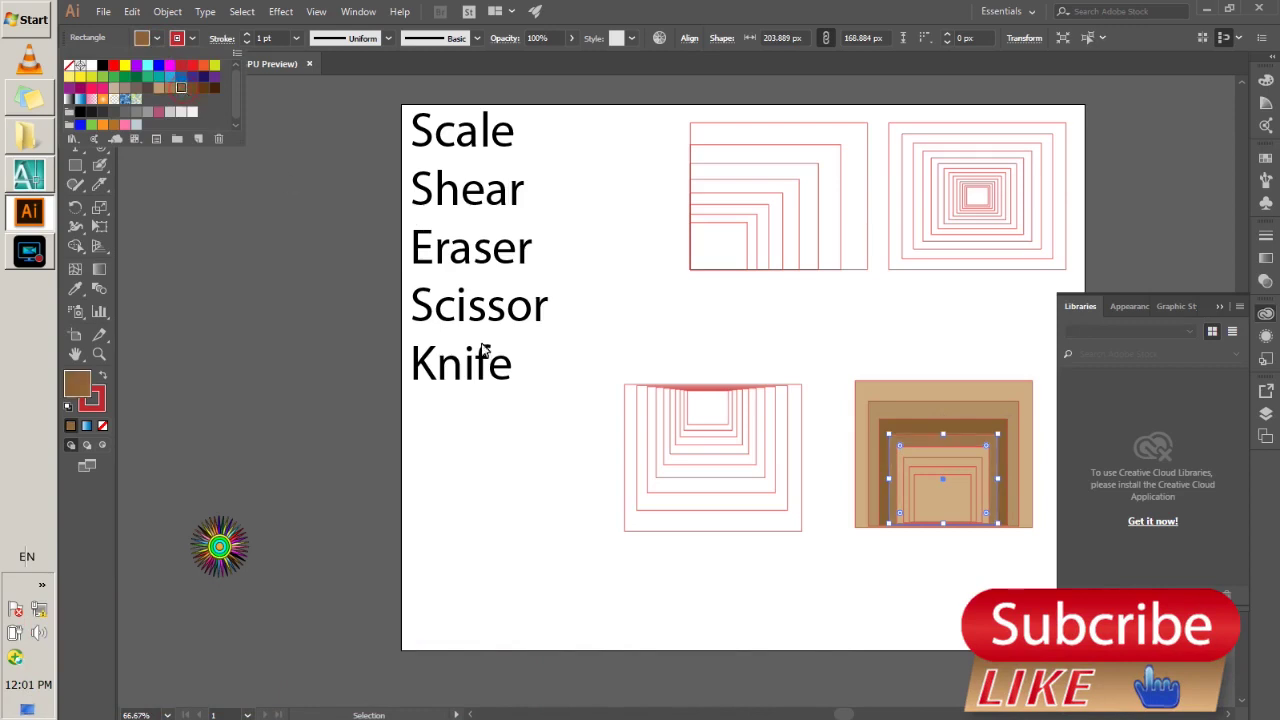
click(722, 582)
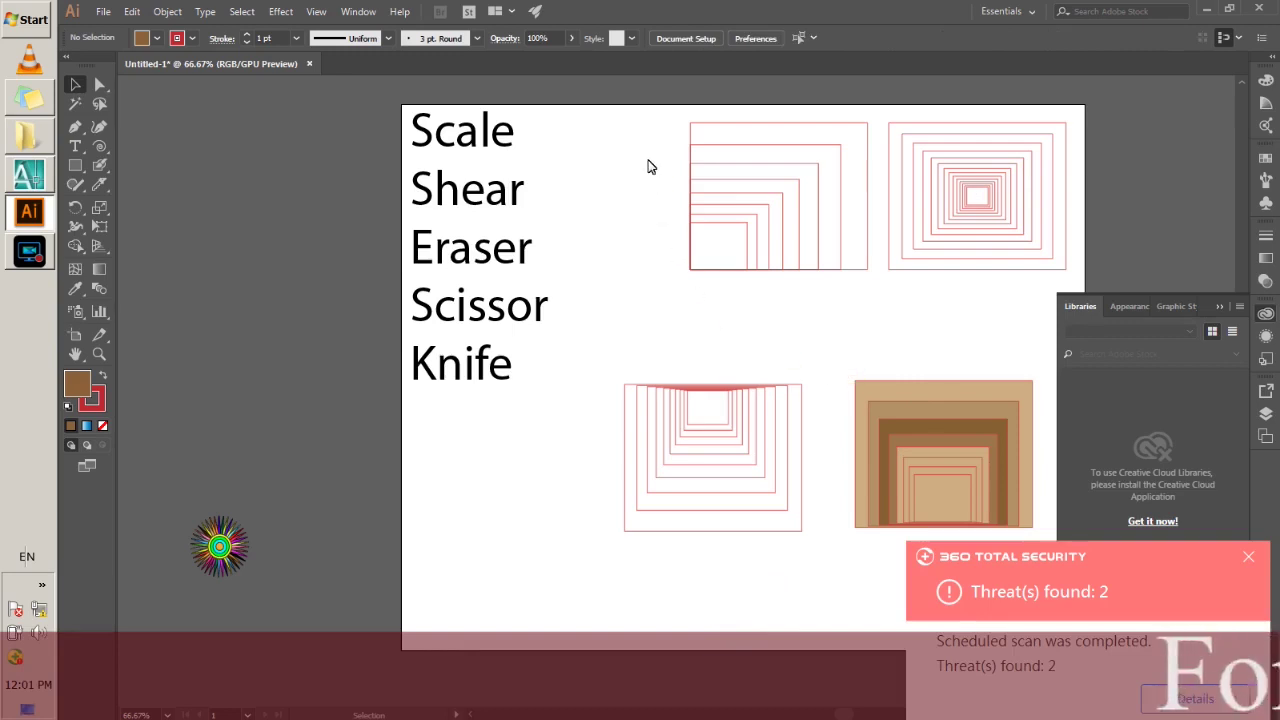
Delete the four nested-rectangle artworks
click(639, 127)
drag(641, 130, 1001, 505)
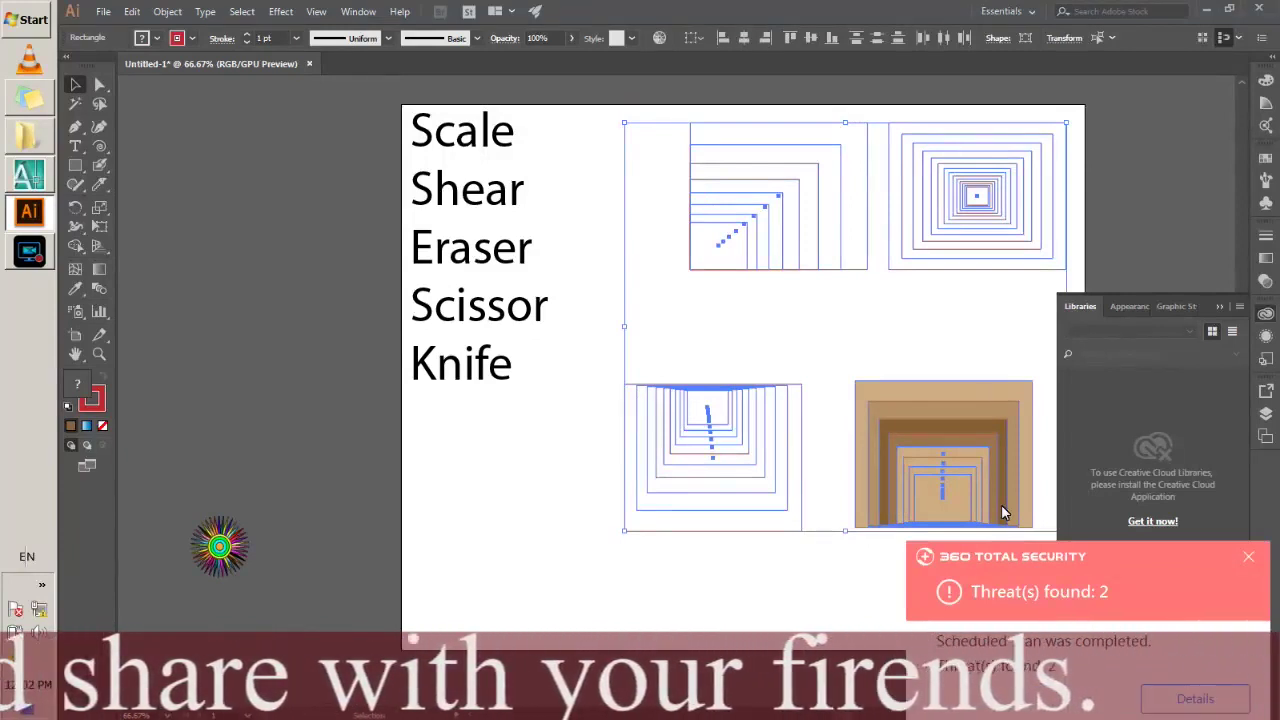
key(Delete)
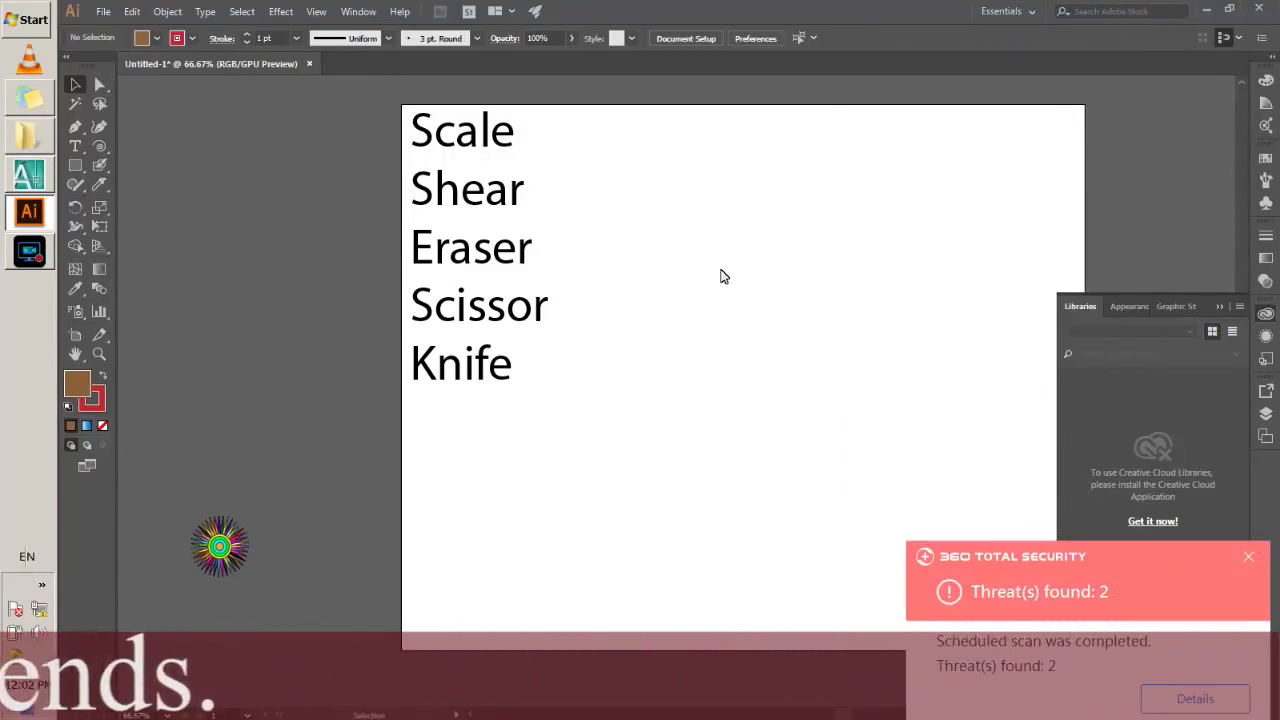
Draw a 257×232 px rectangle with no fill and select it
click(76, 165)
drag(731, 161, 866, 290)
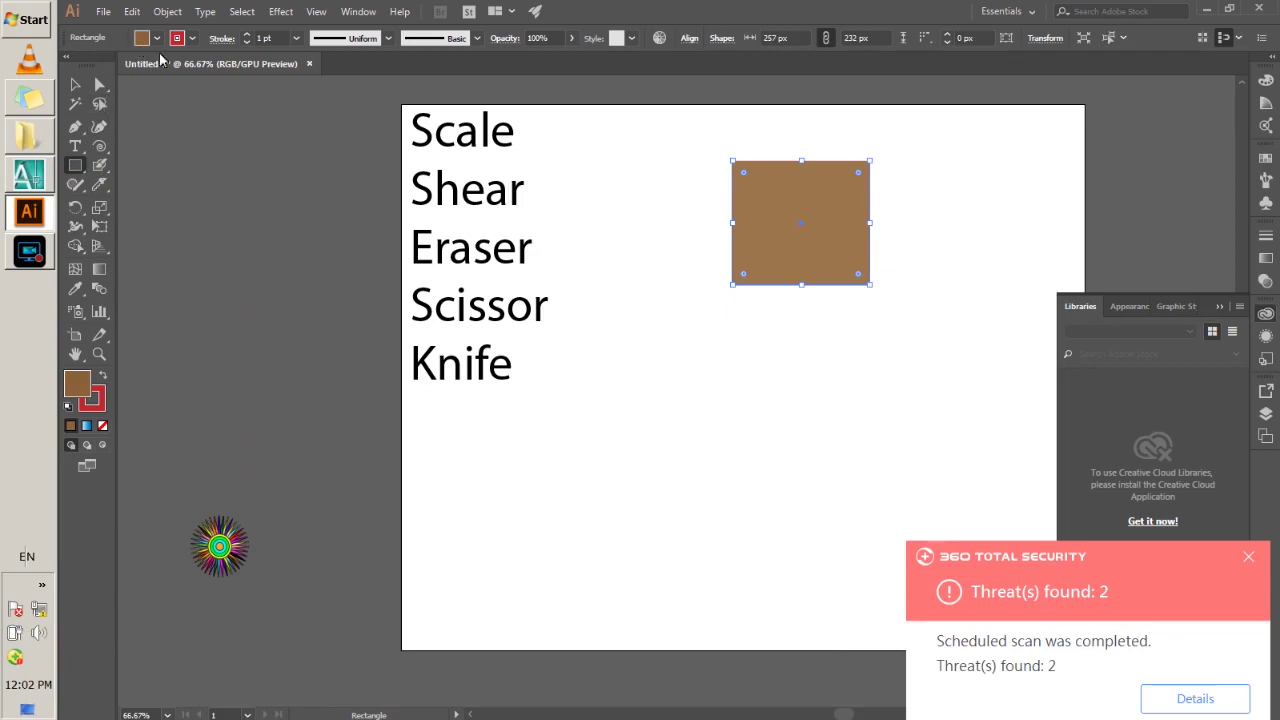
click(148, 40)
click(70, 66)
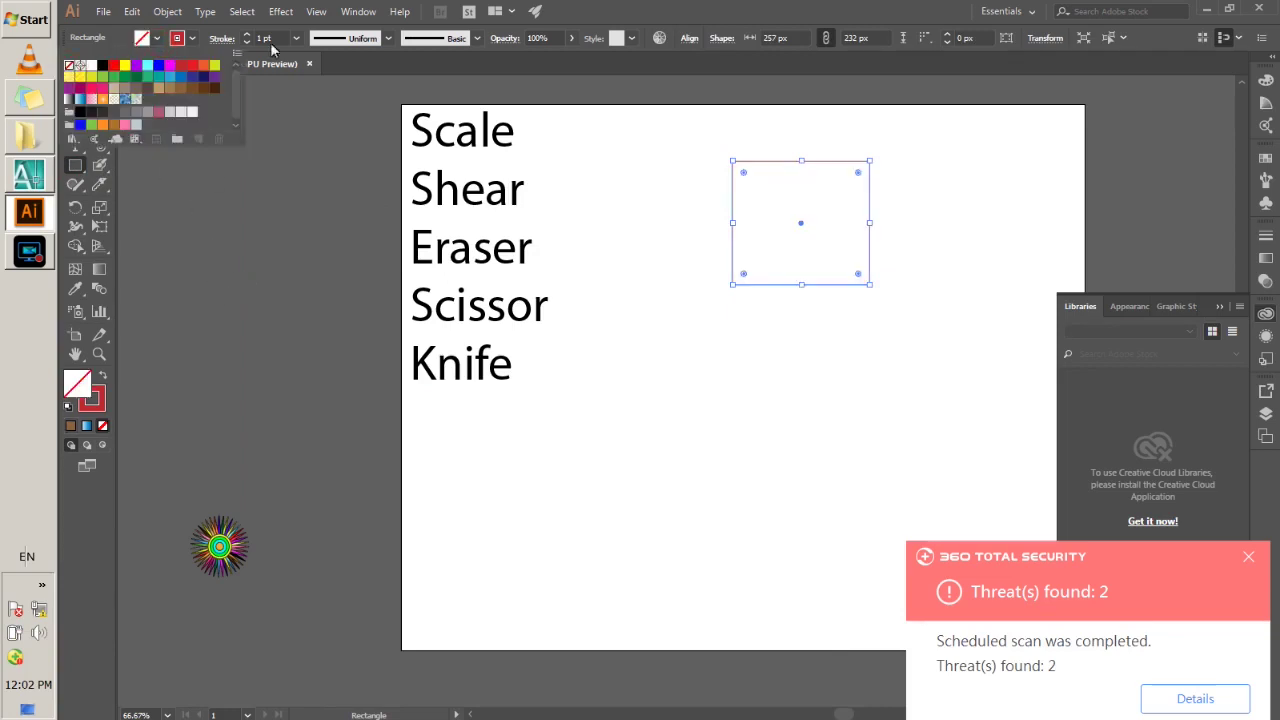
click(638, 8)
click(74, 86)
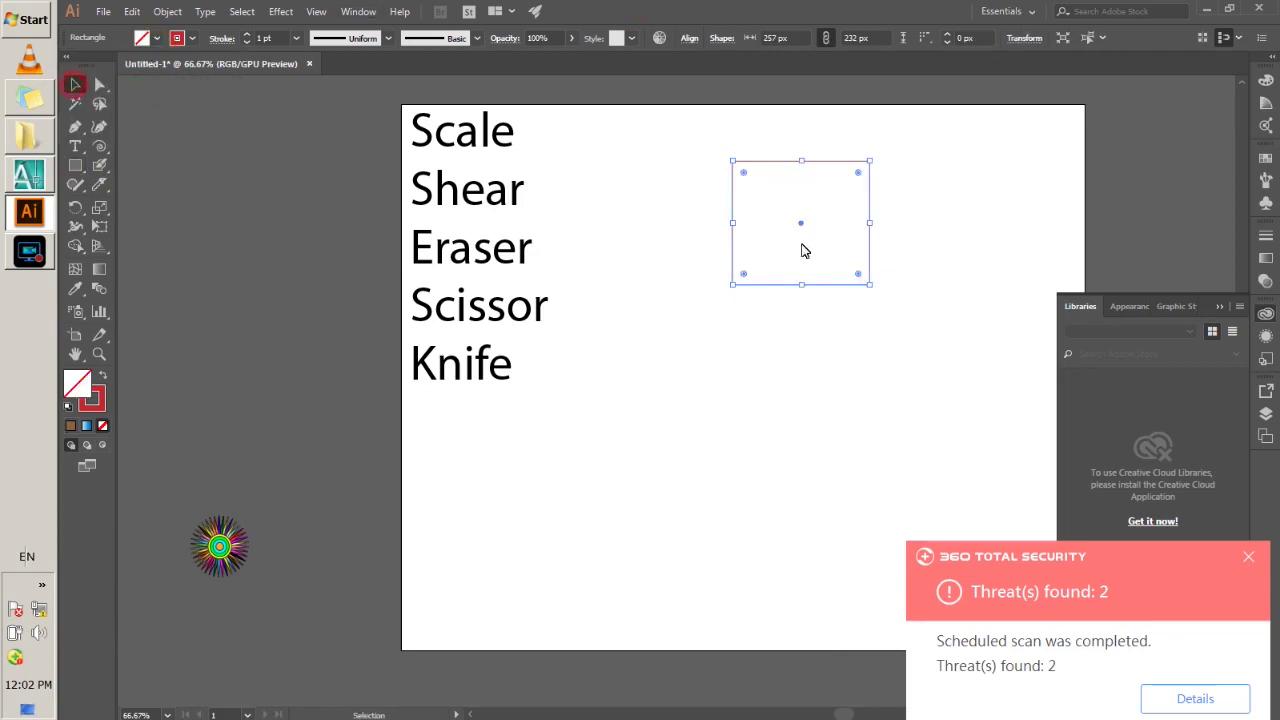
click(791, 287)
click(100, 212)
click(169, 228)
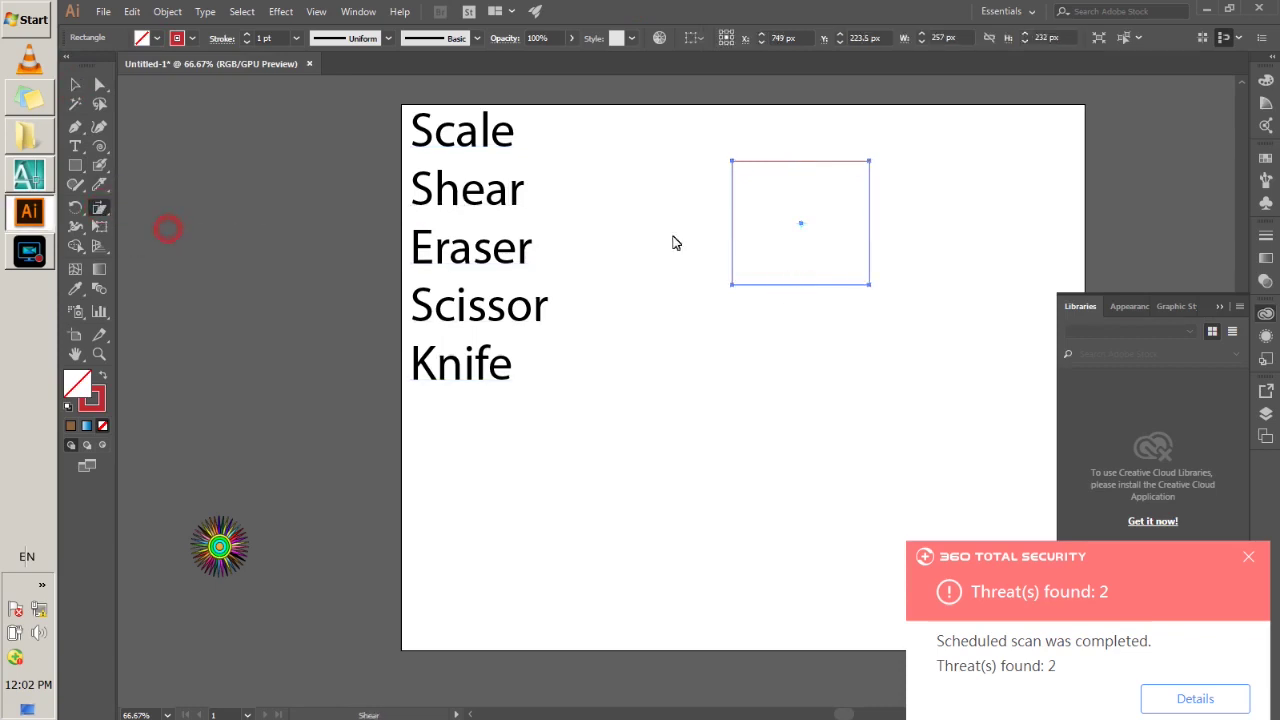
Open the Shear dialog for the rectangle and preview a 45° horizontal shear
alt+click(801, 229)
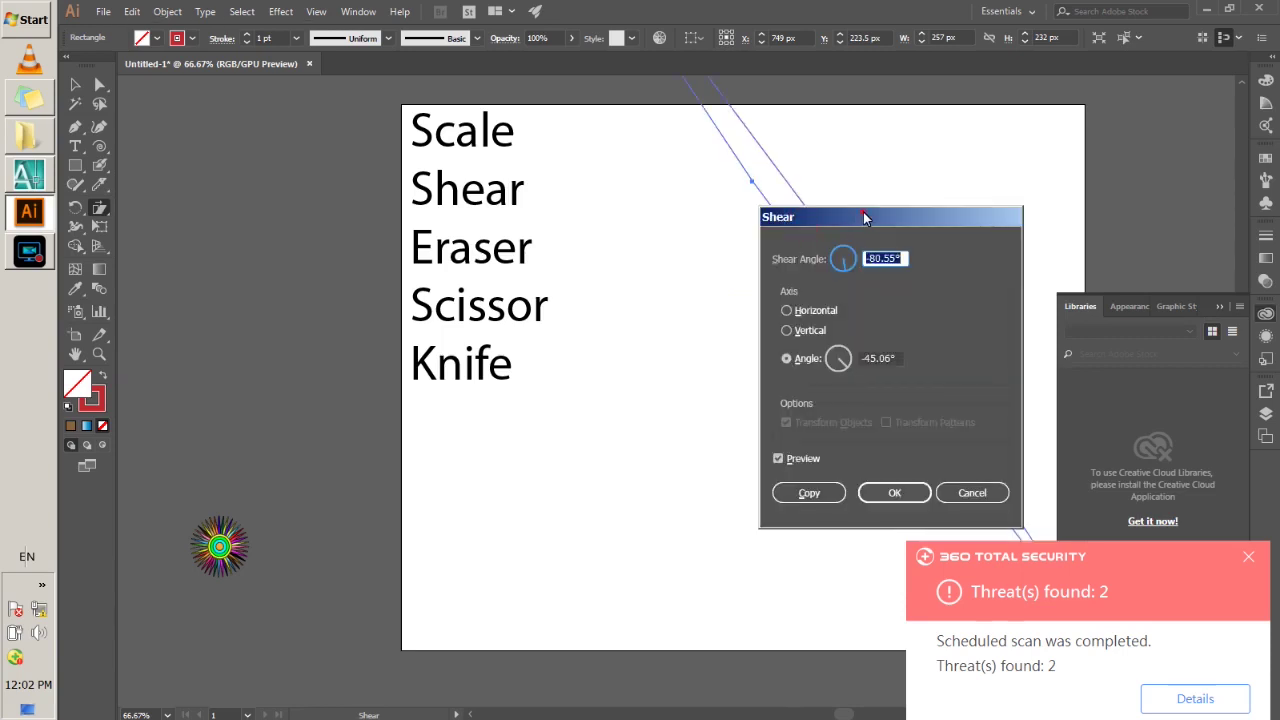
drag(865, 218, 448, 260)
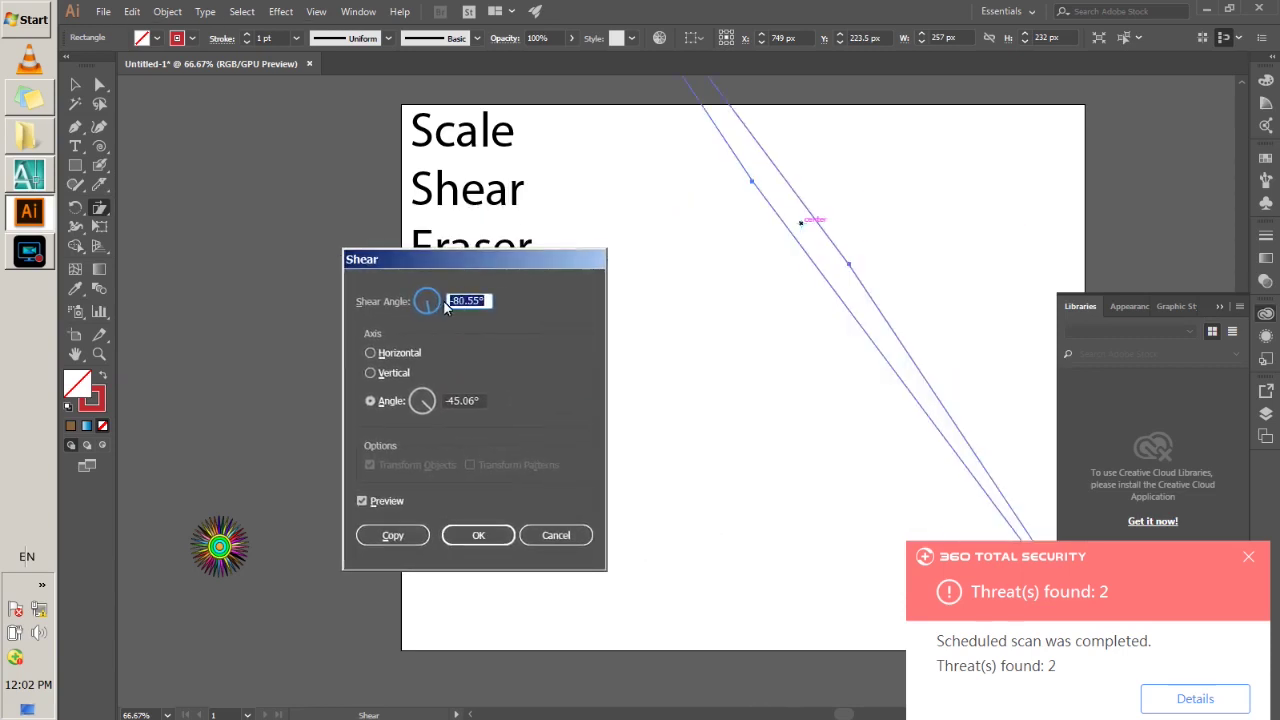
text(0)
click(375, 503)
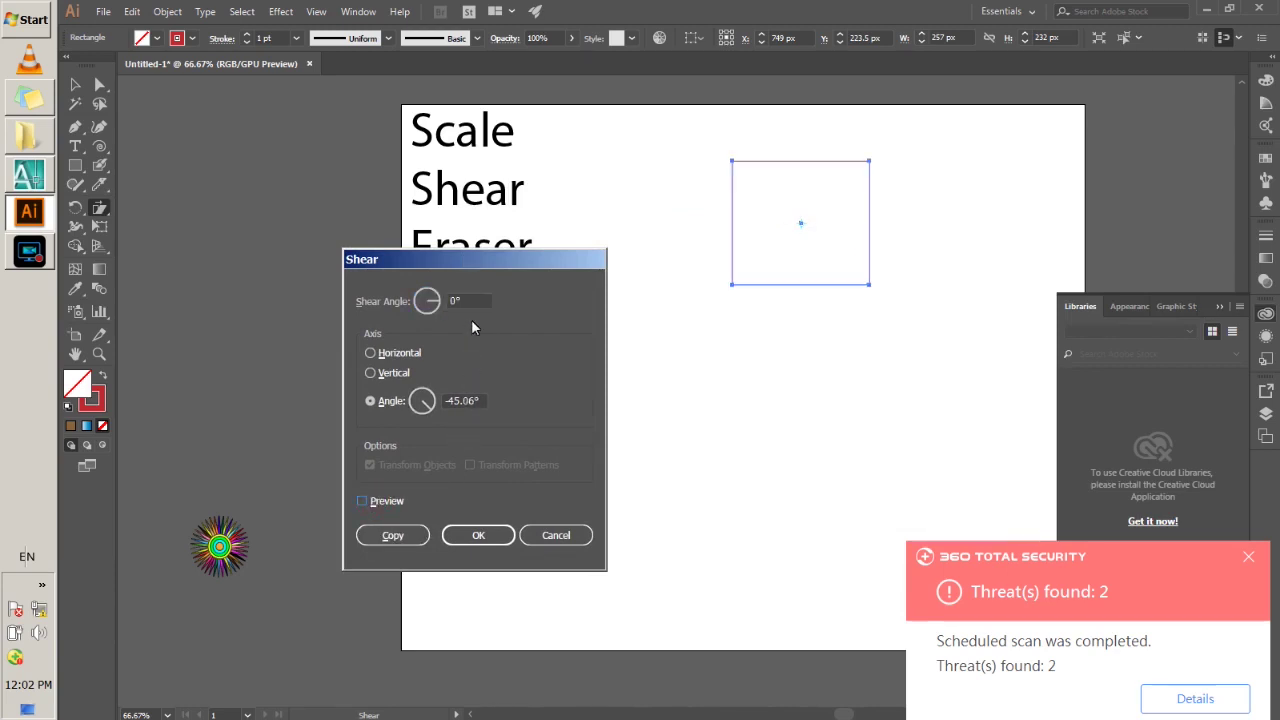
click(370, 353)
click(403, 349)
click(470, 302)
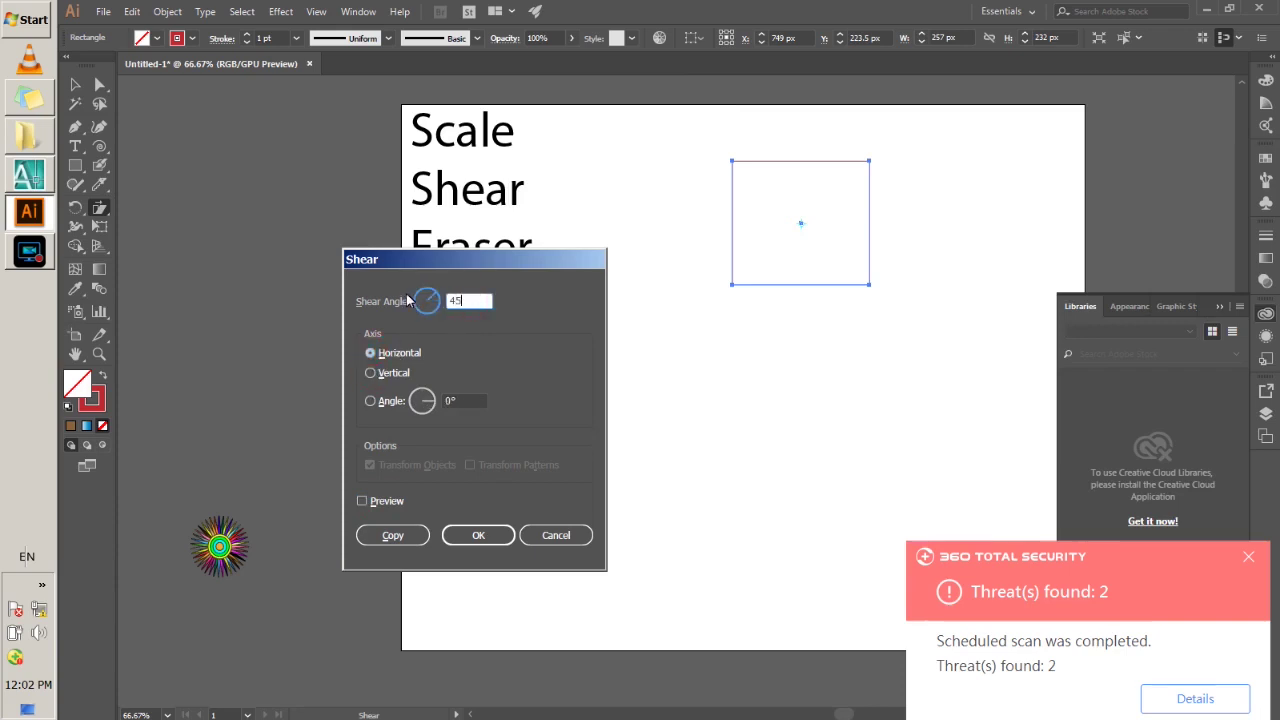
click(386, 502)
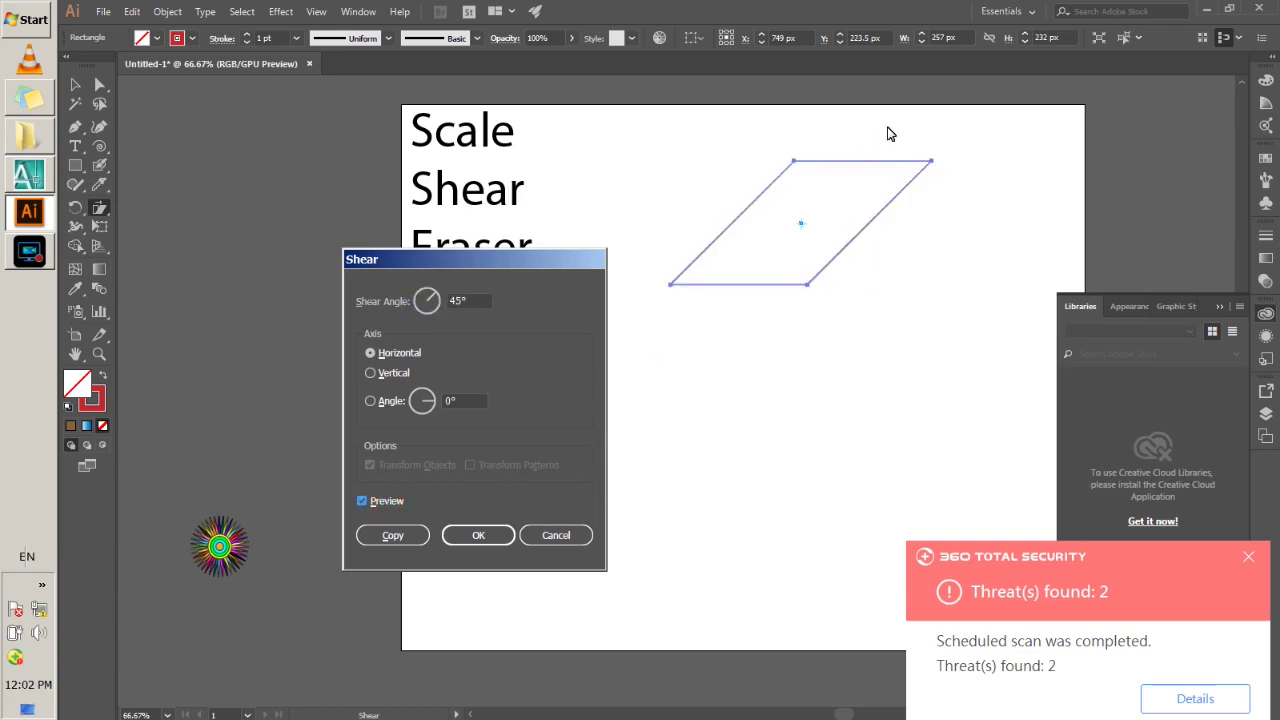
Preview a -45° shear angle on the horizontal and then vertical axis
click(473, 304)
drag(473, 304, 449, 309)
text(-45)
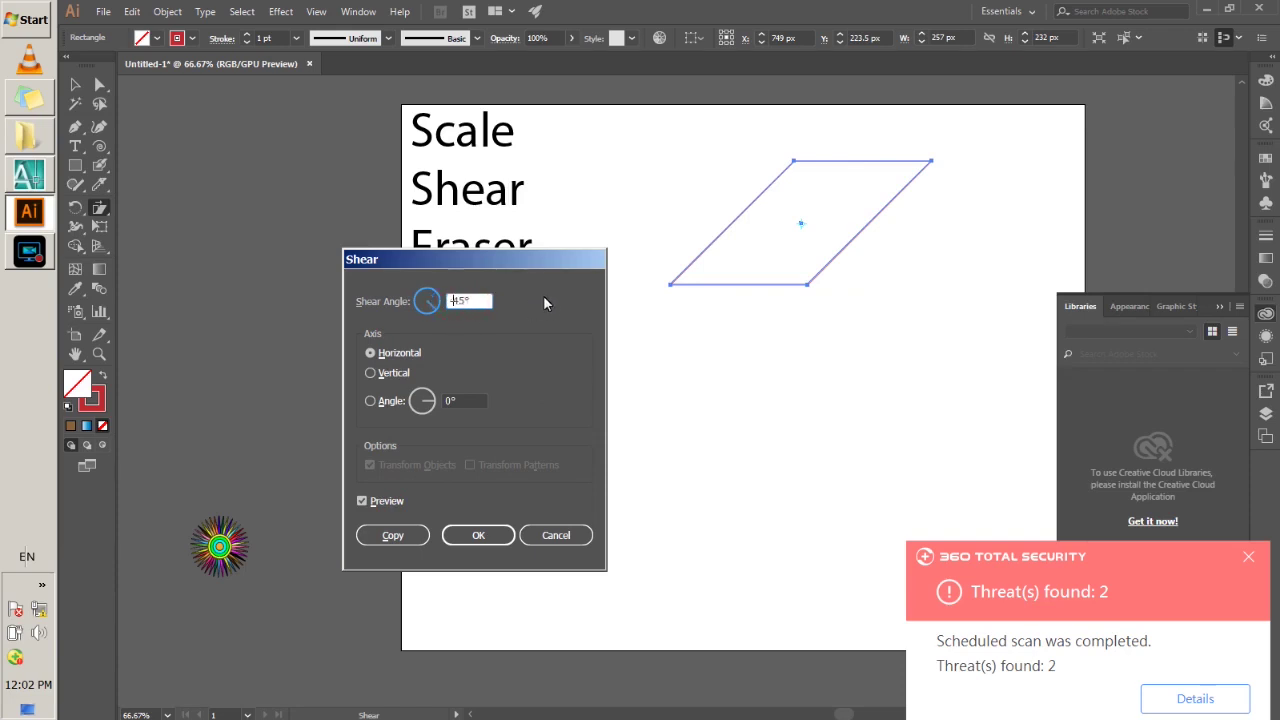
click(381, 504)
click(380, 504)
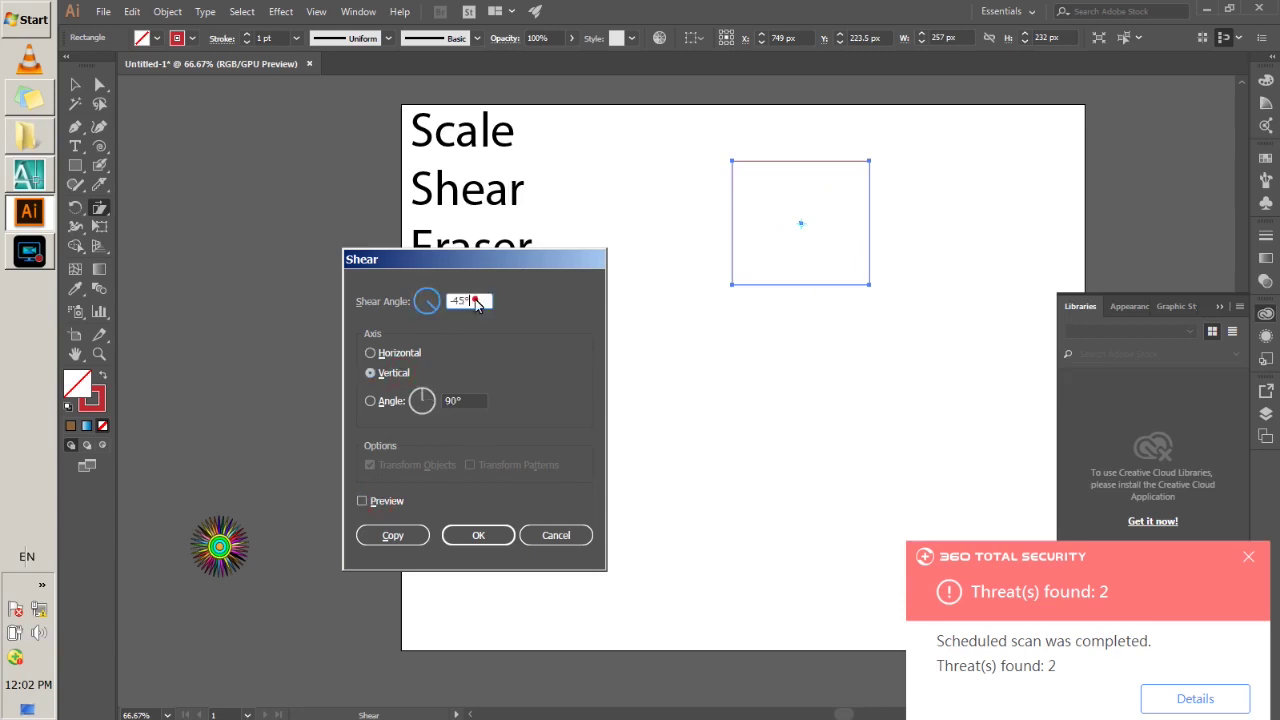
click(364, 501)
click(364, 501)
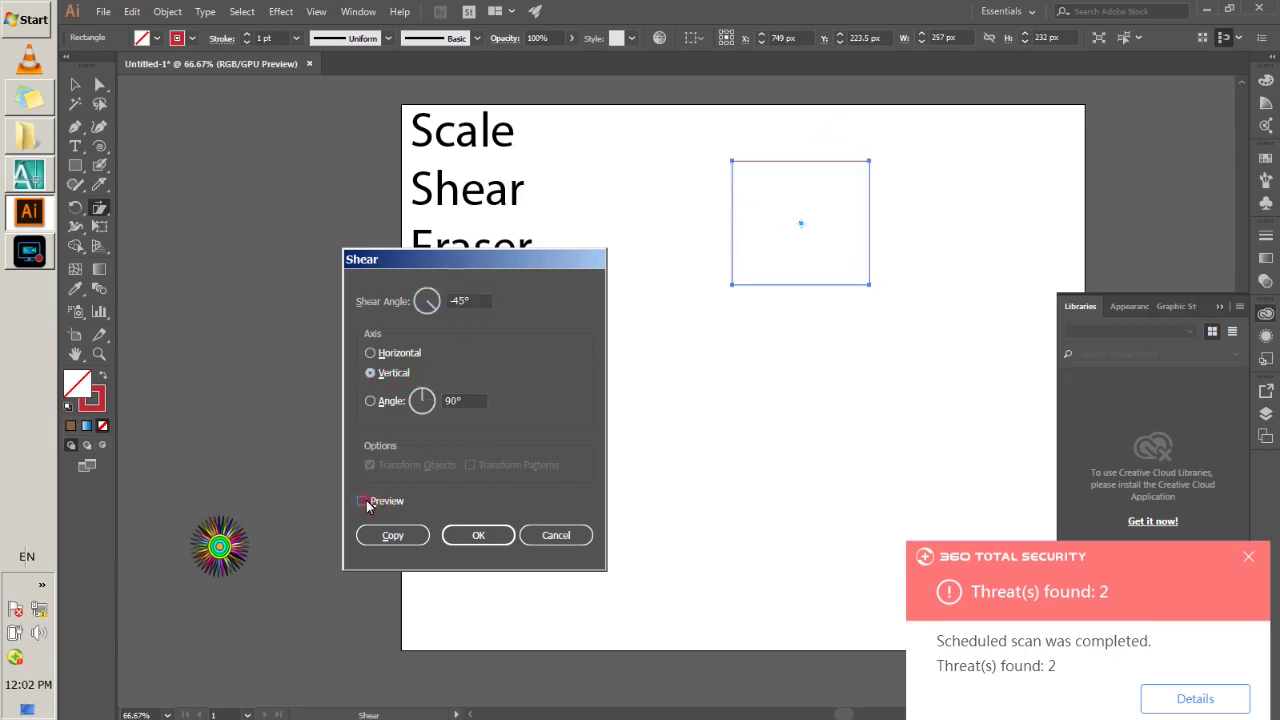
click(364, 501)
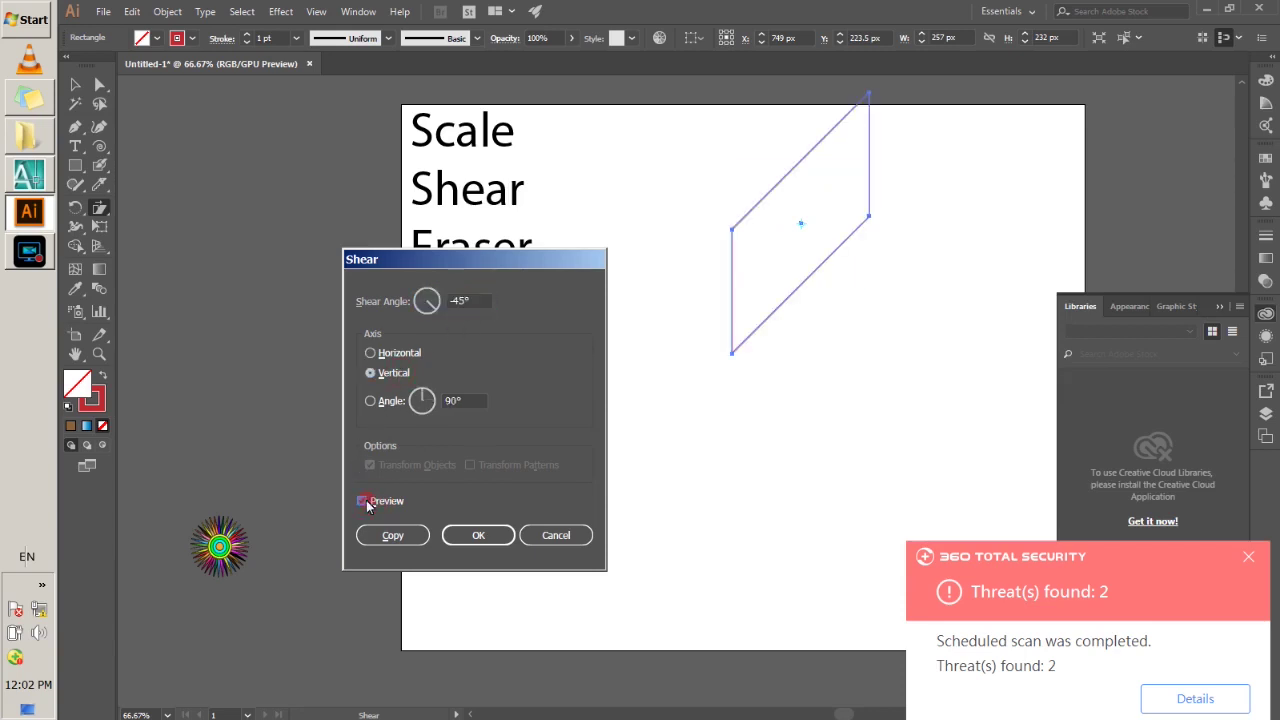
Preview a 45° vertical shear, then set a 15° horizontal shear
click(462, 304)
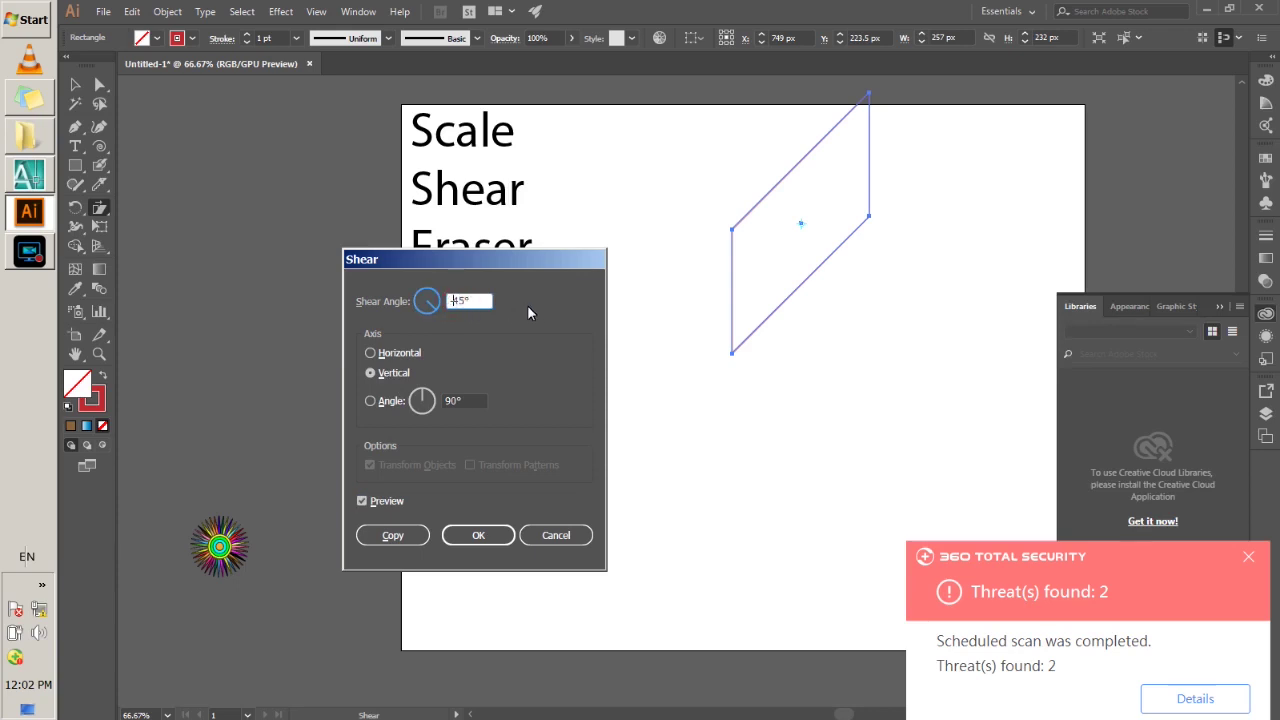
text(45)
click(396, 506)
click(395, 505)
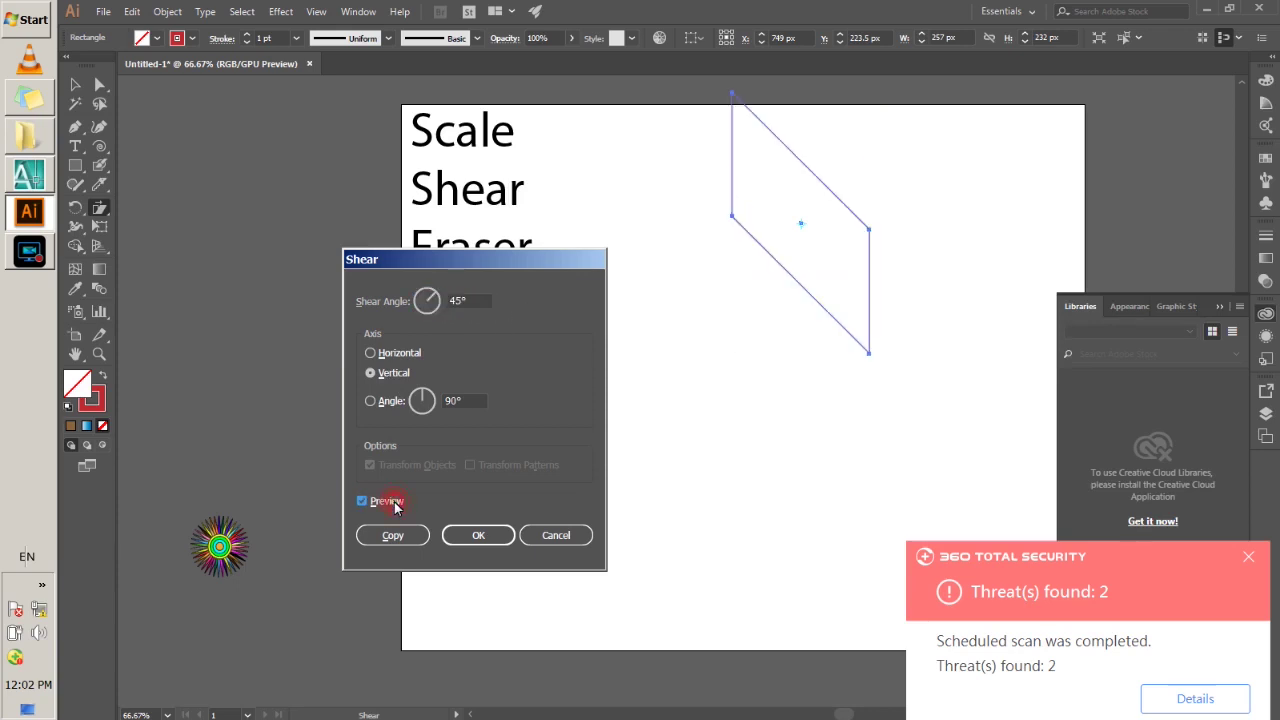
click(396, 507)
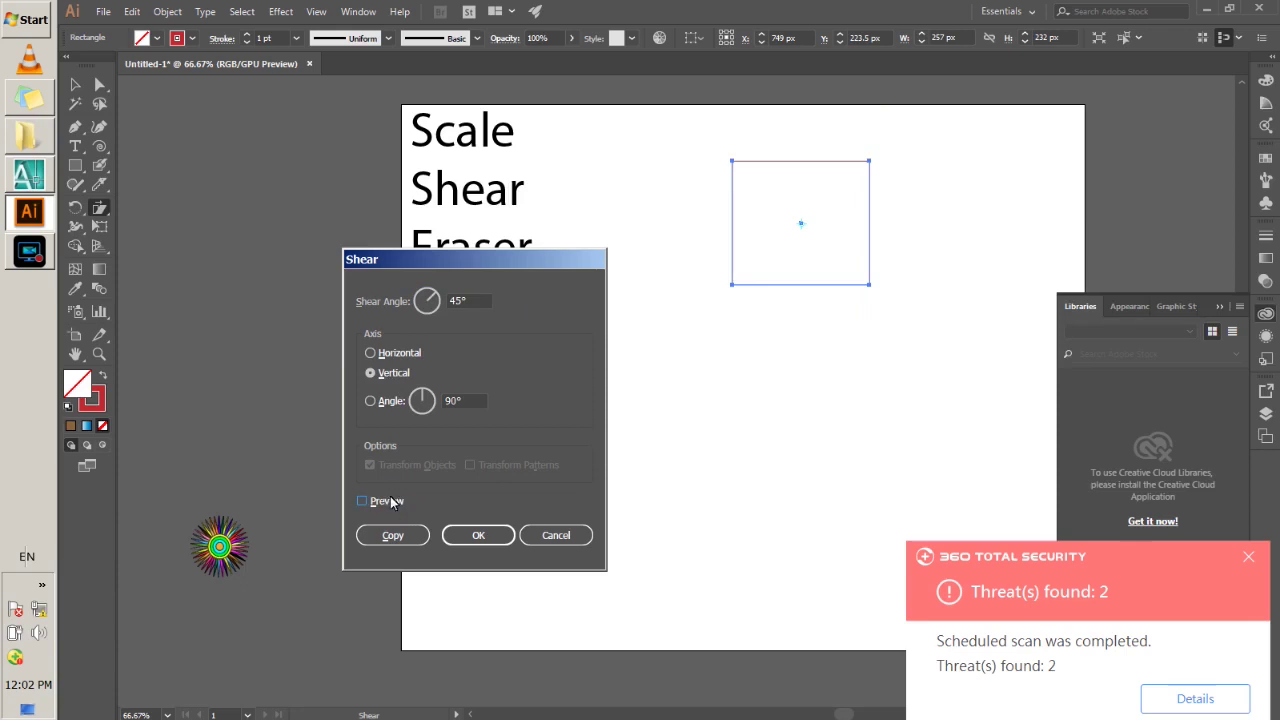
click(396, 355)
click(484, 301)
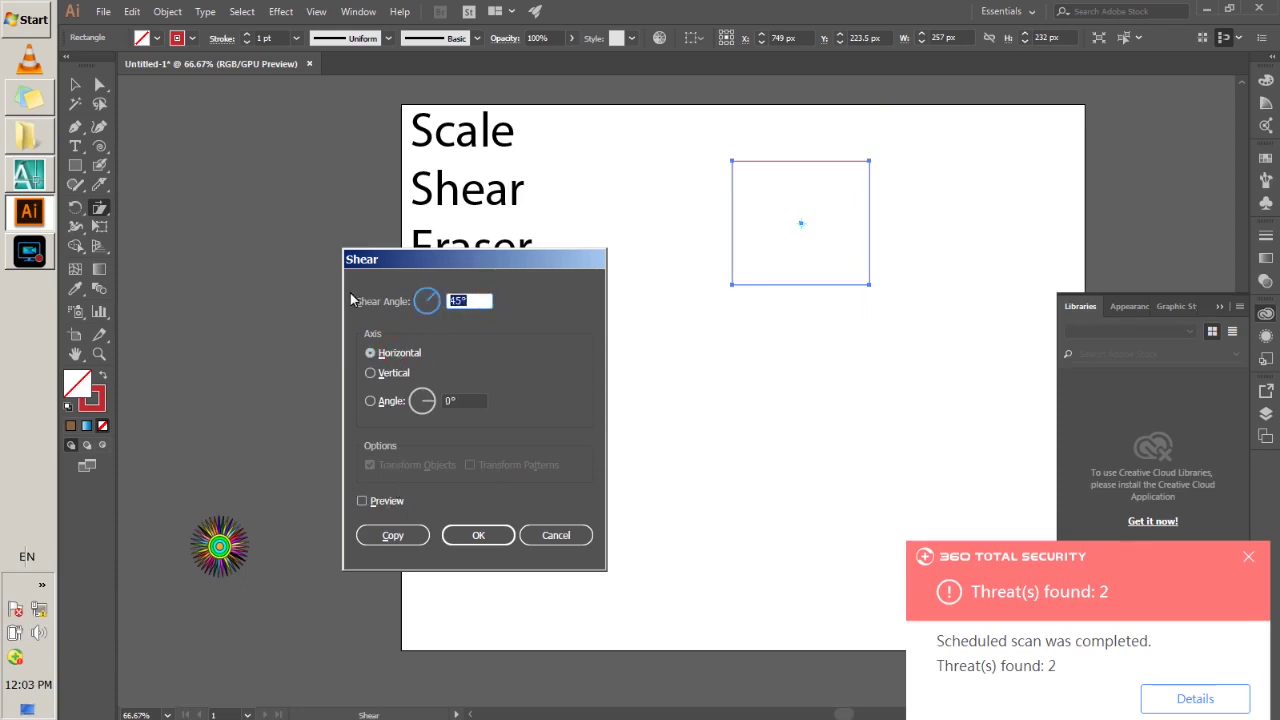
click(399, 507)
Copy the 15° horizontal shear and repeat it twice to fan out outline copies
click(390, 535)
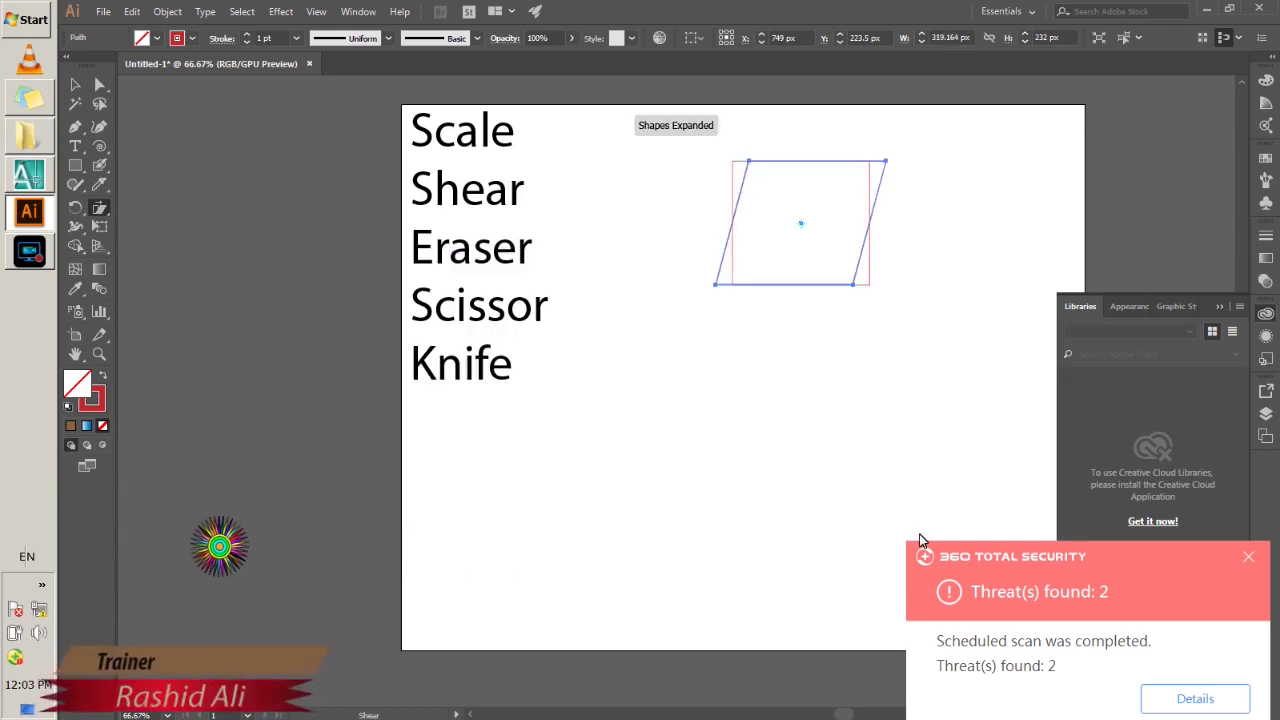
key(ctrl+d)
key(ctrl+d)
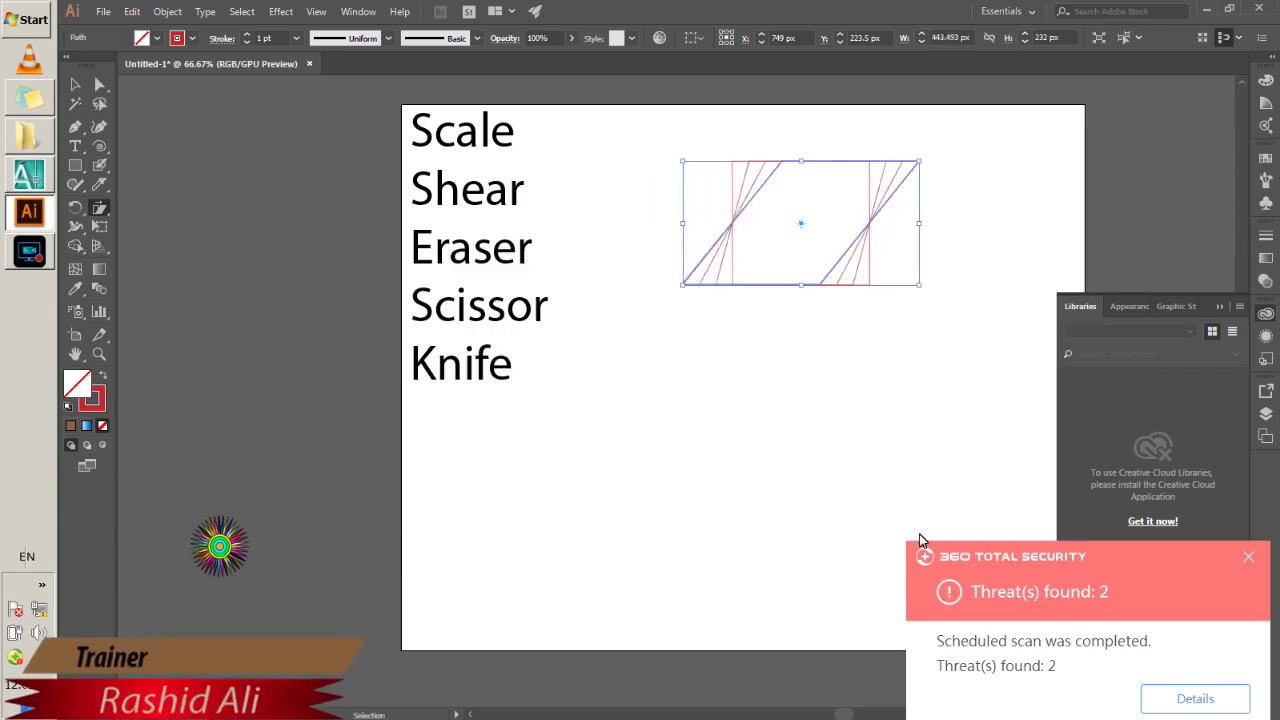
key(ctrl+d)
key(ctrl+d)
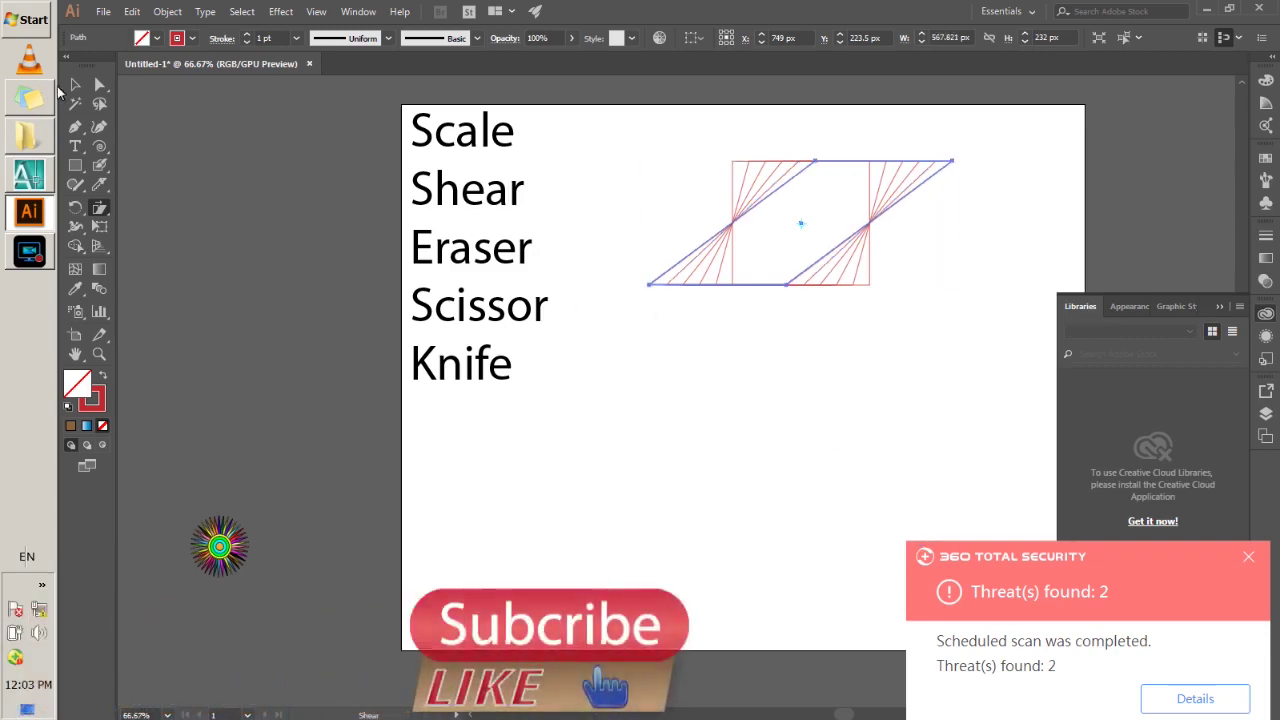
click(548, 342)
click(742, 287)
click(734, 426)
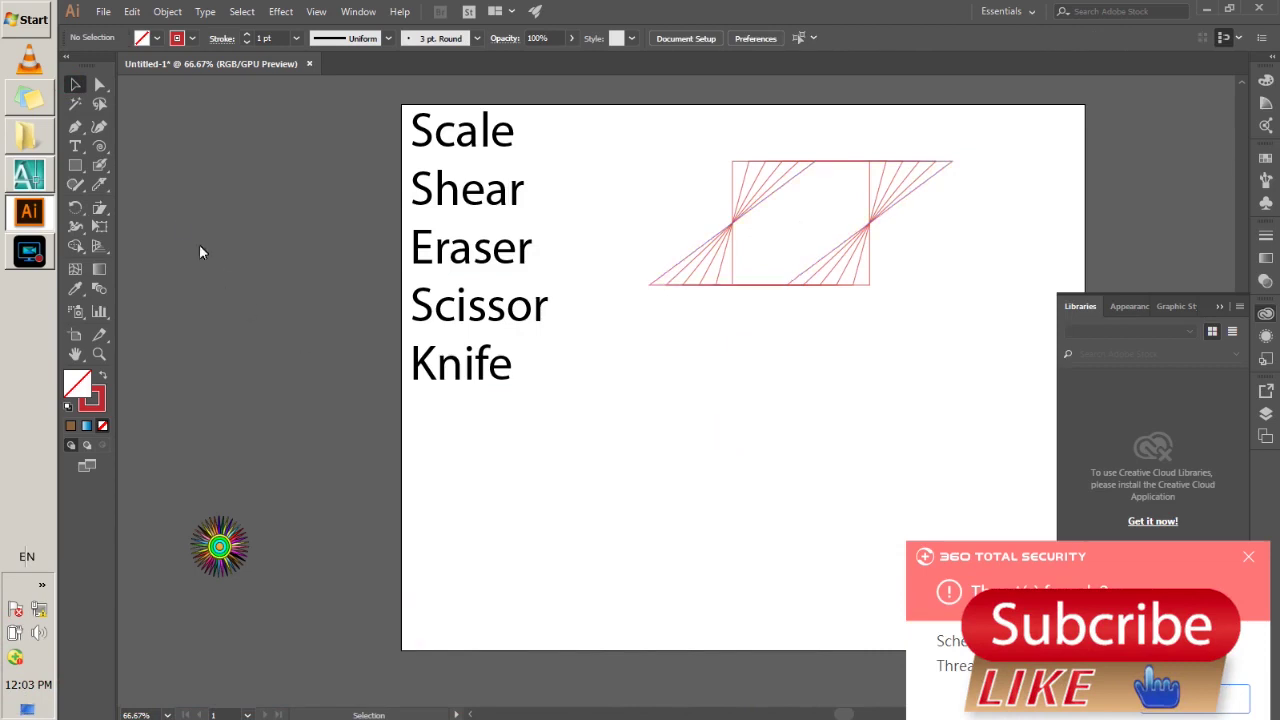
click(75, 165)
Draw a new rectangle below the word list
drag(580, 430, 737, 565)
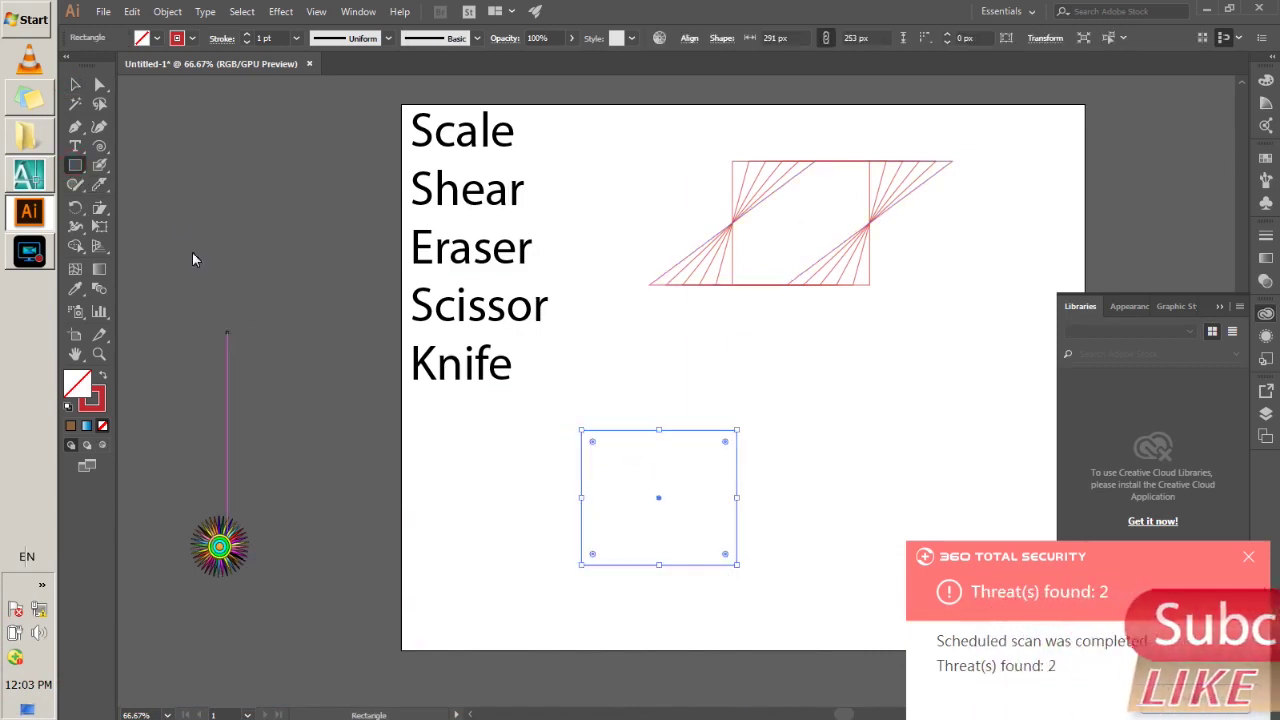
click(99, 167)
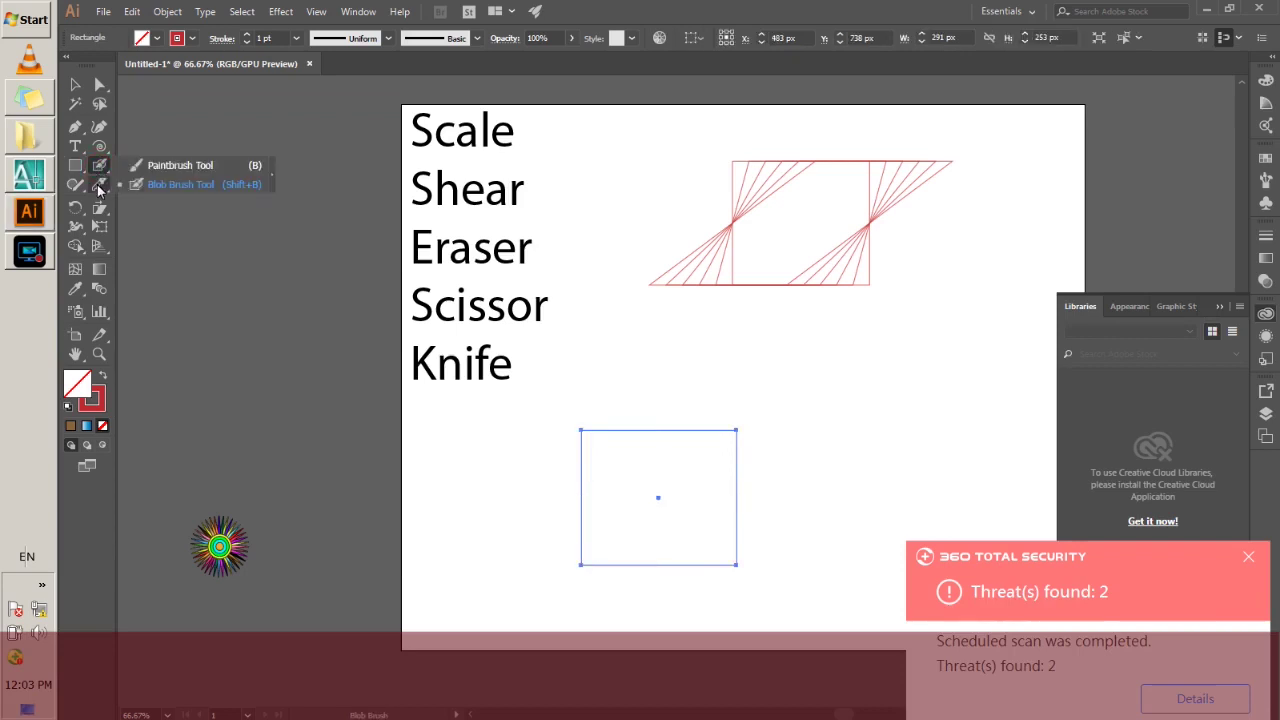
click(99, 207)
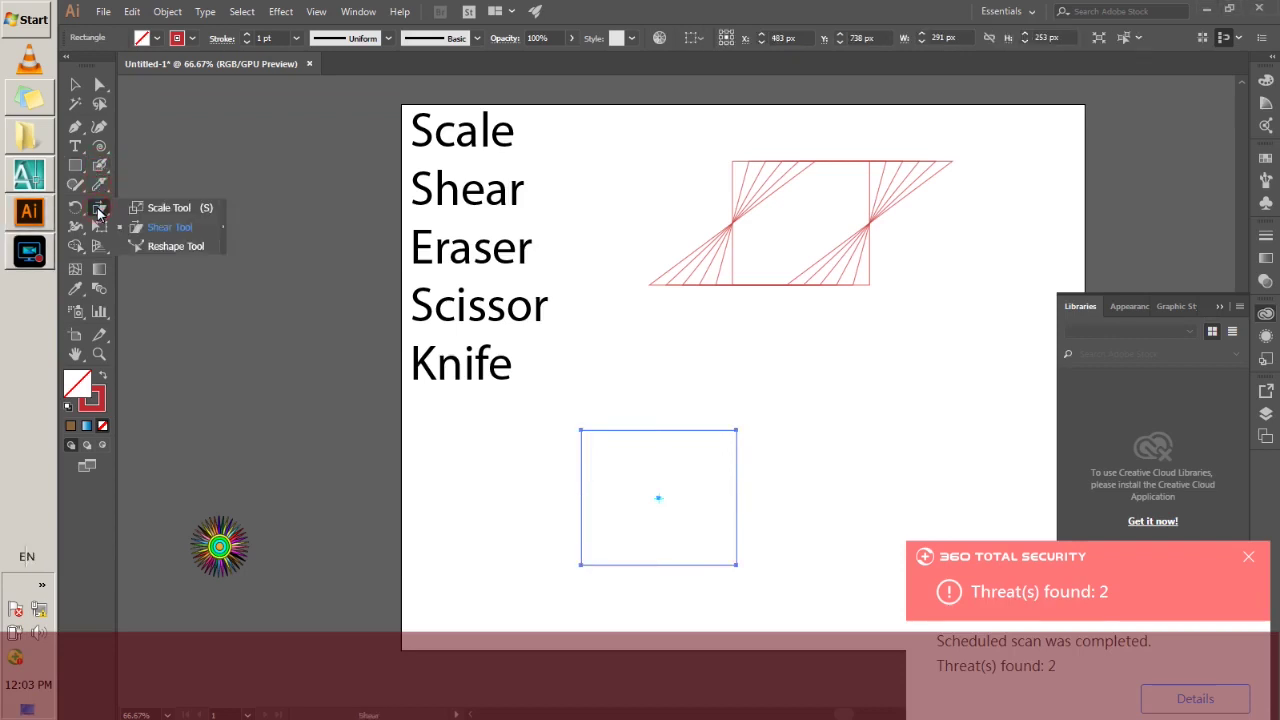
click(185, 226)
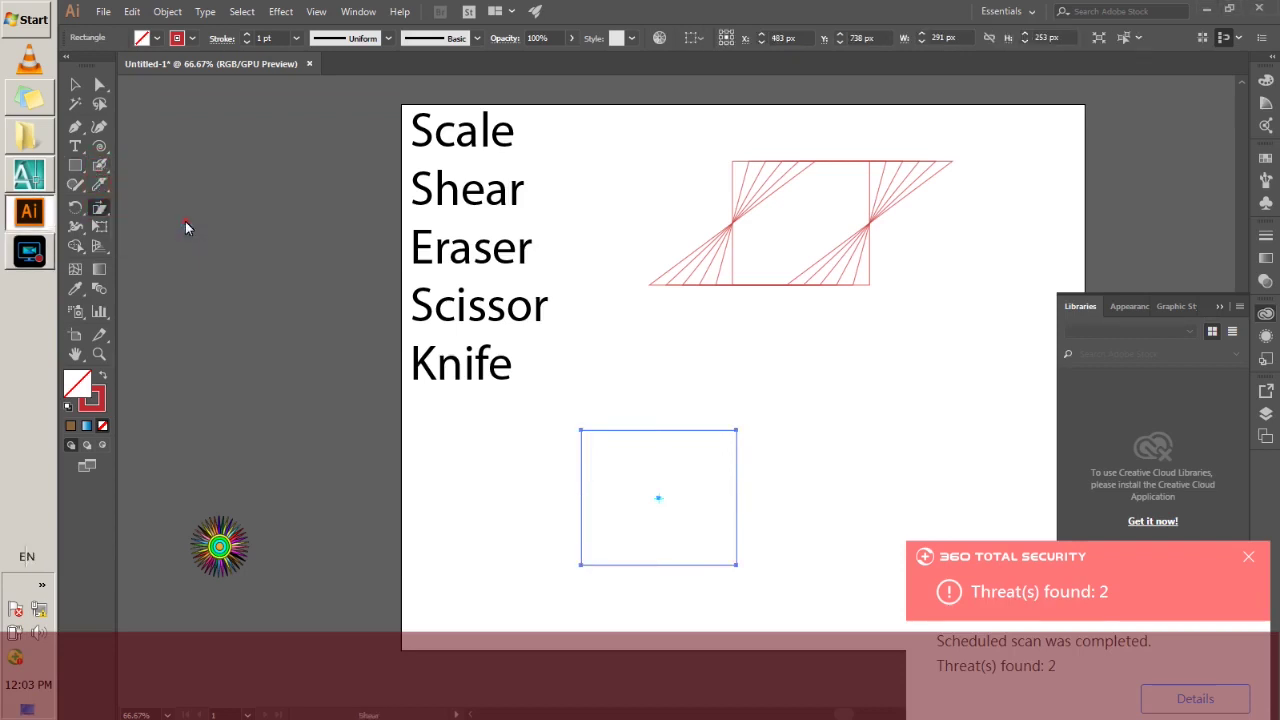
Shear a copy from the bottom edge slanting right, and repeat it to fan copies
alt+click(655, 562)
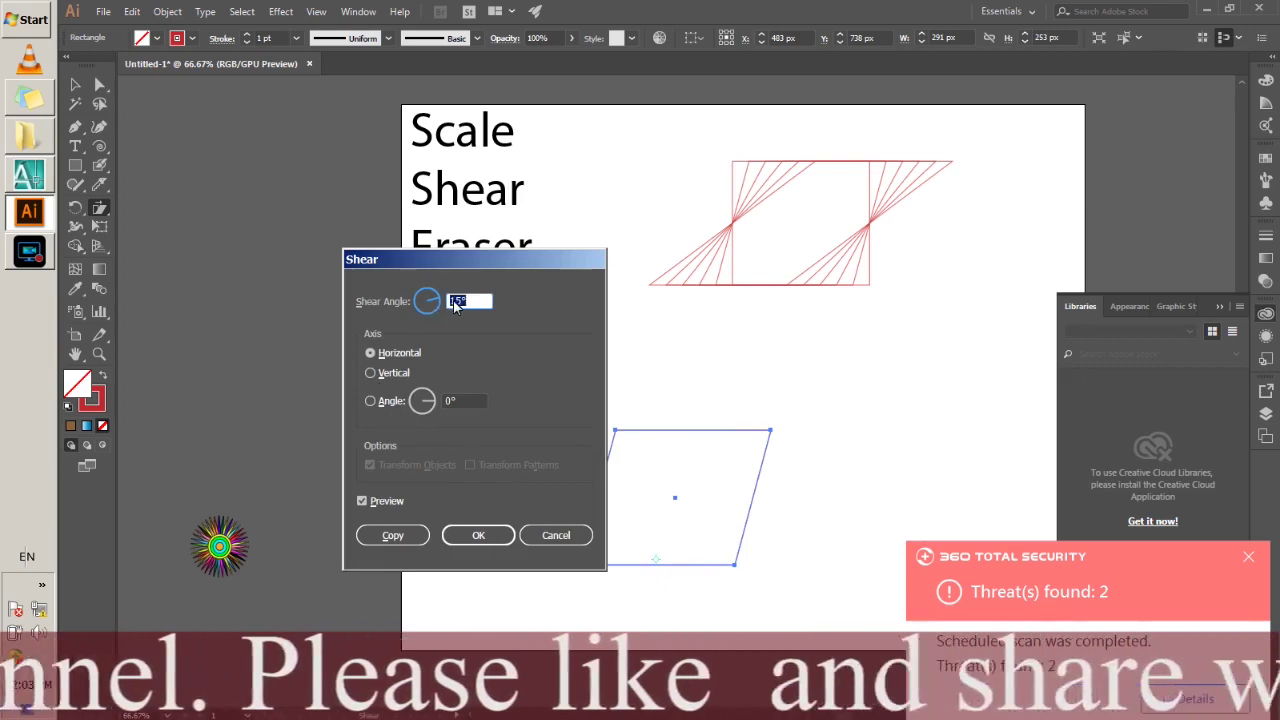
key(Escape)
drag(700, 531, 737, 529)
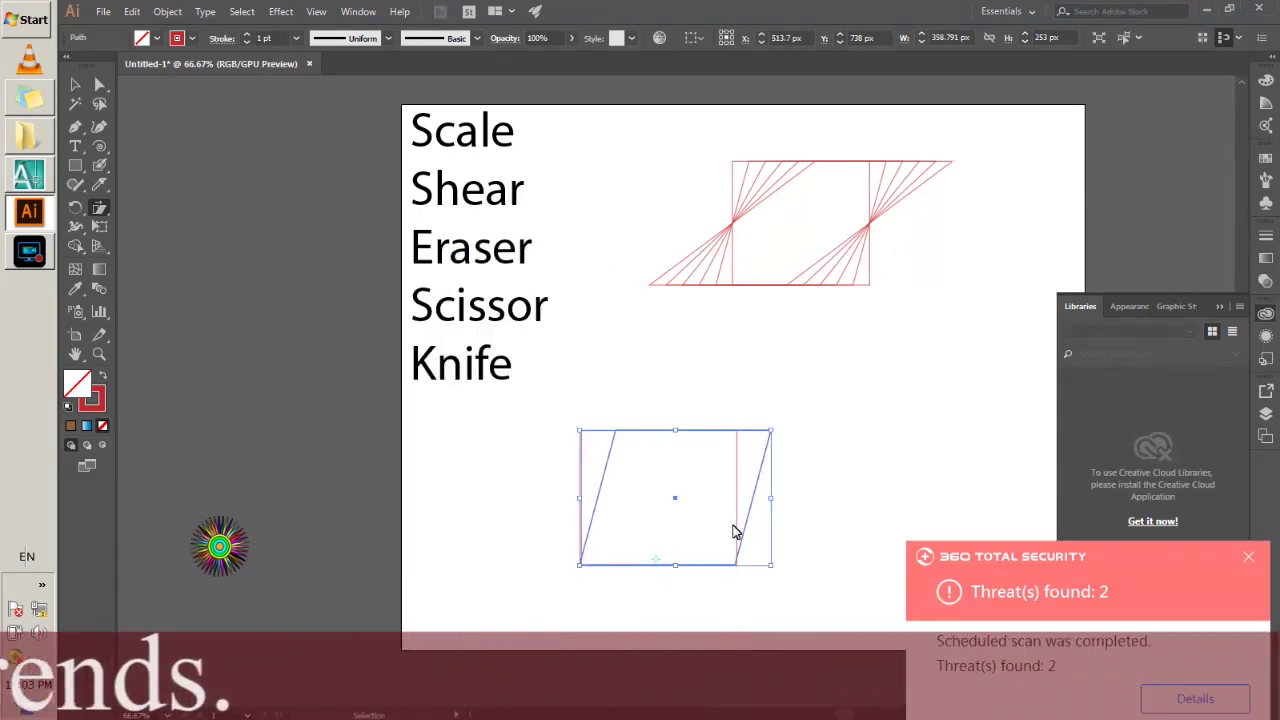
key(ctrl+d)
key(ctrl+d)
key(ctrl+d)
key(ctrl+d)
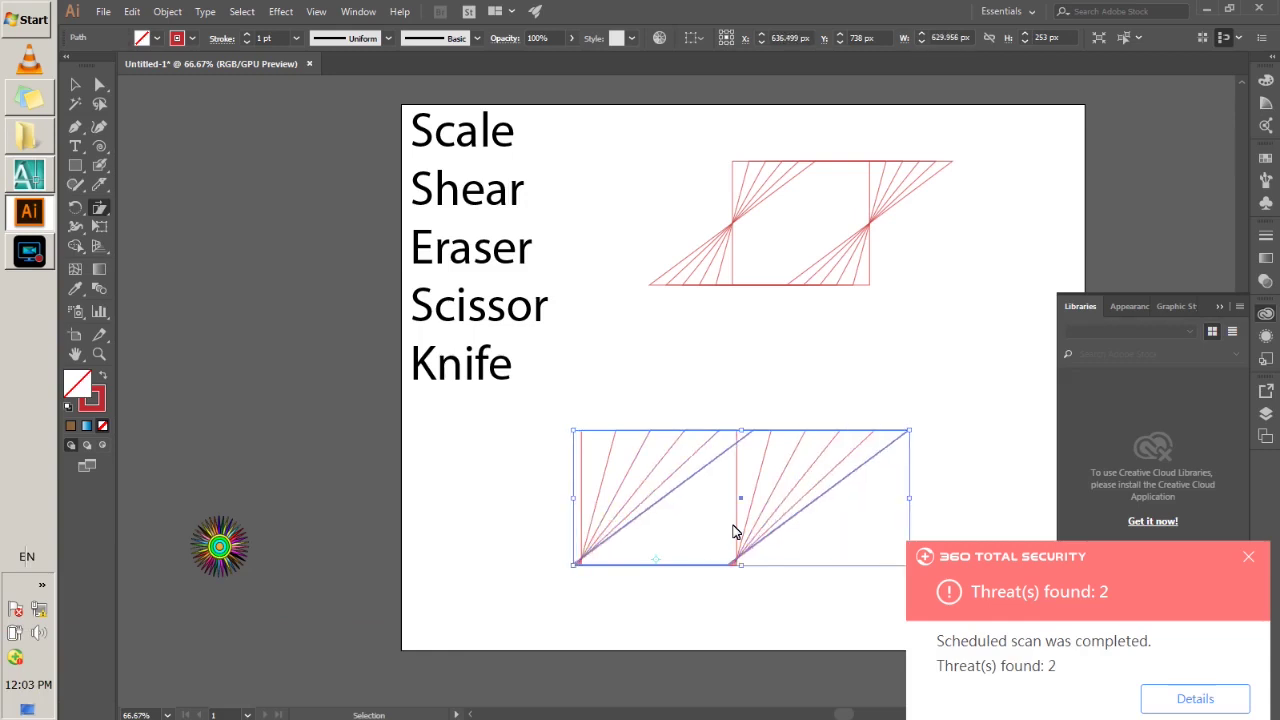
click(78, 87)
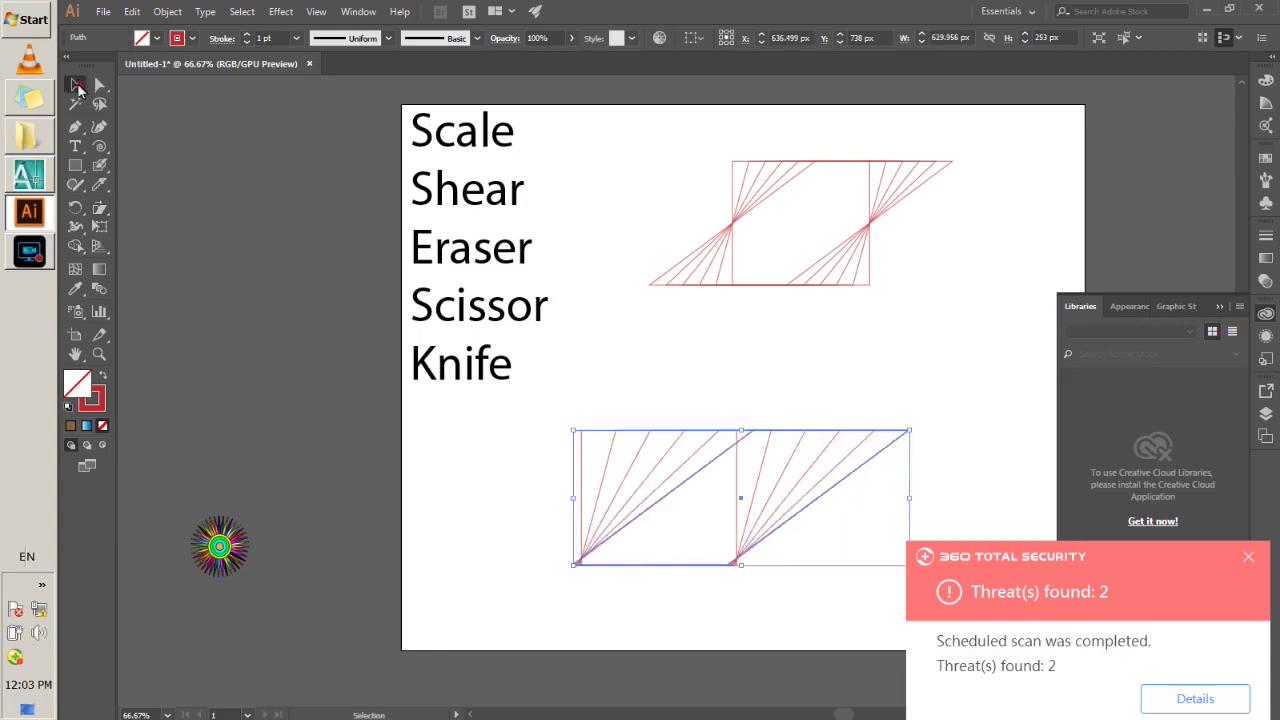
click(463, 541)
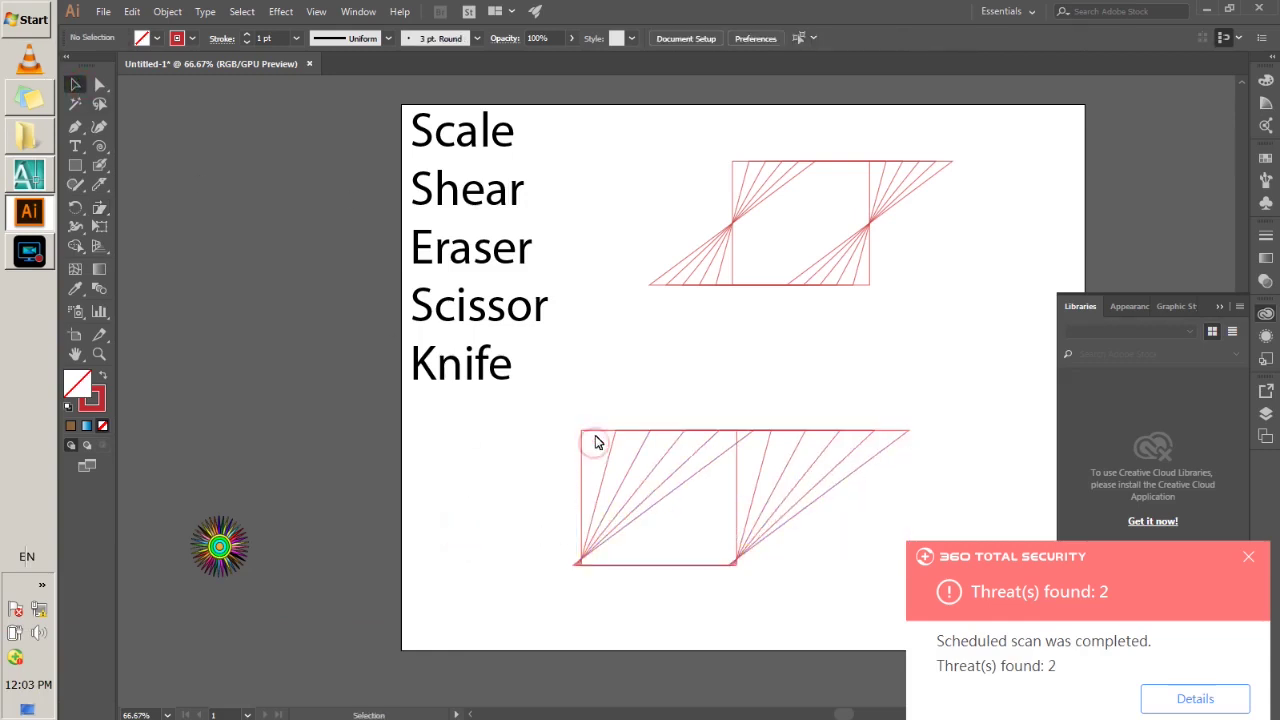
click(595, 435)
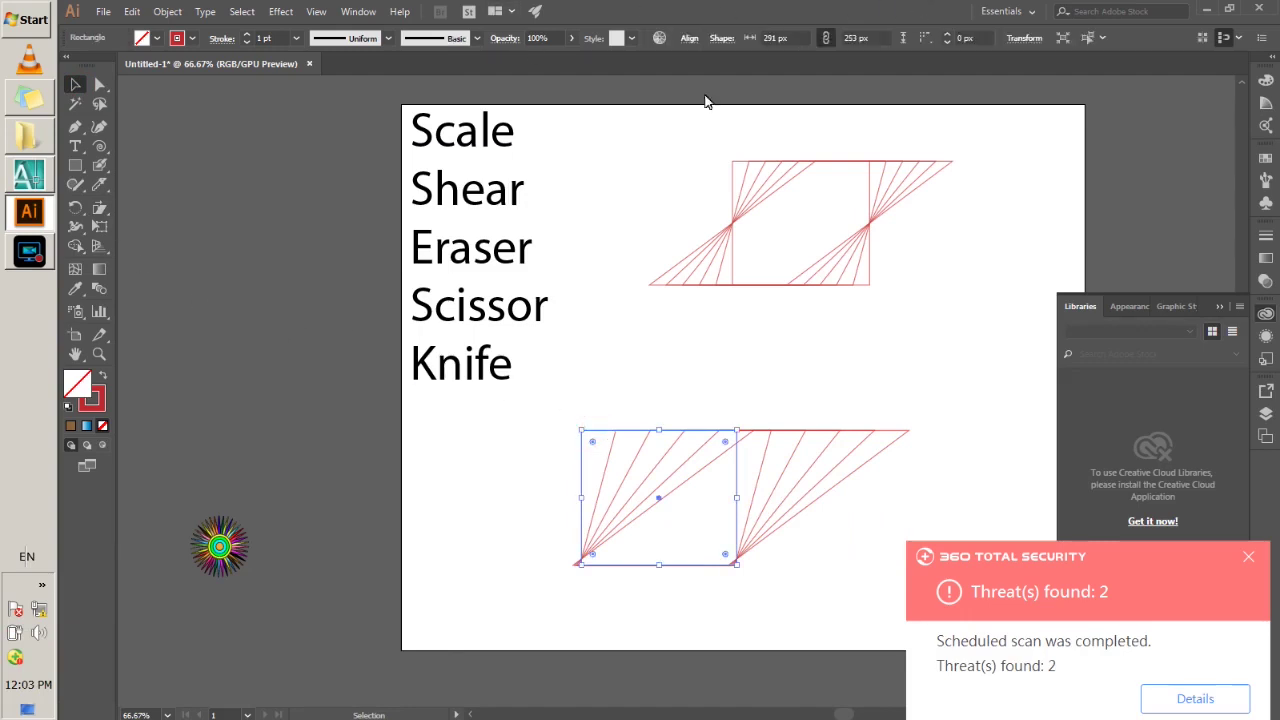
Show the Swatches panel and fill the lower rectangle teal
click(358, 11)
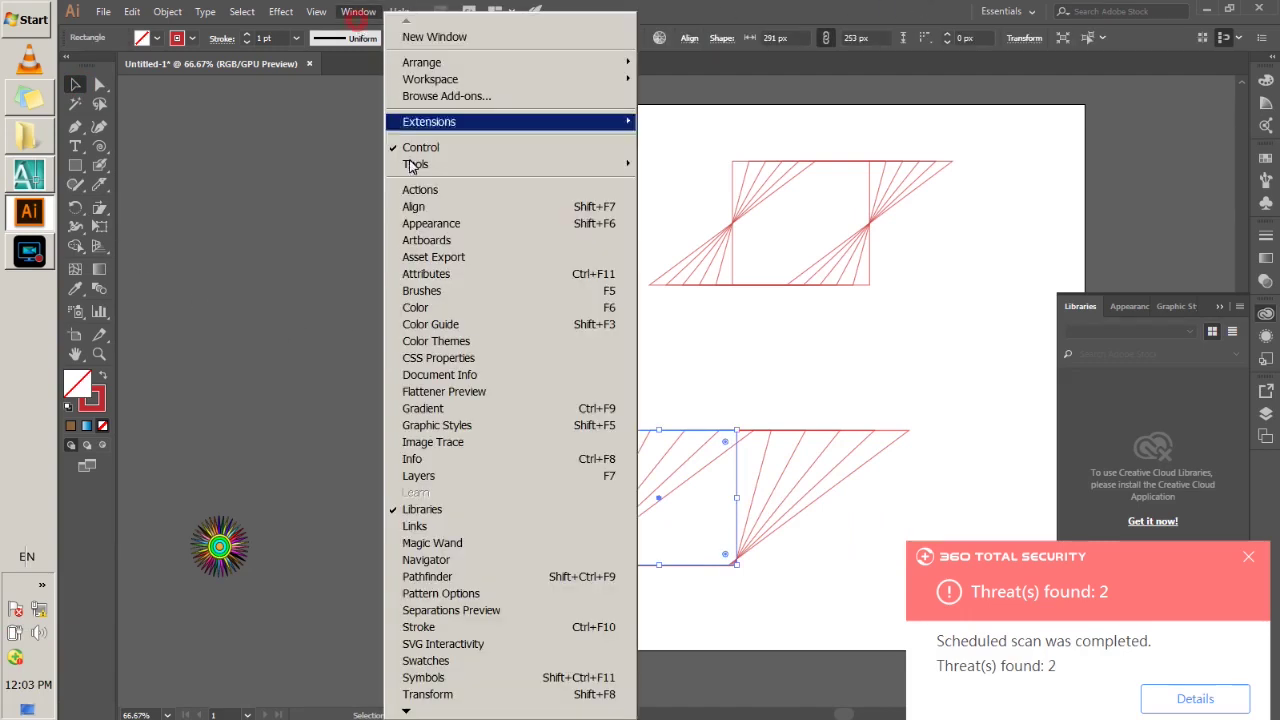
click(448, 661)
click(1134, 212)
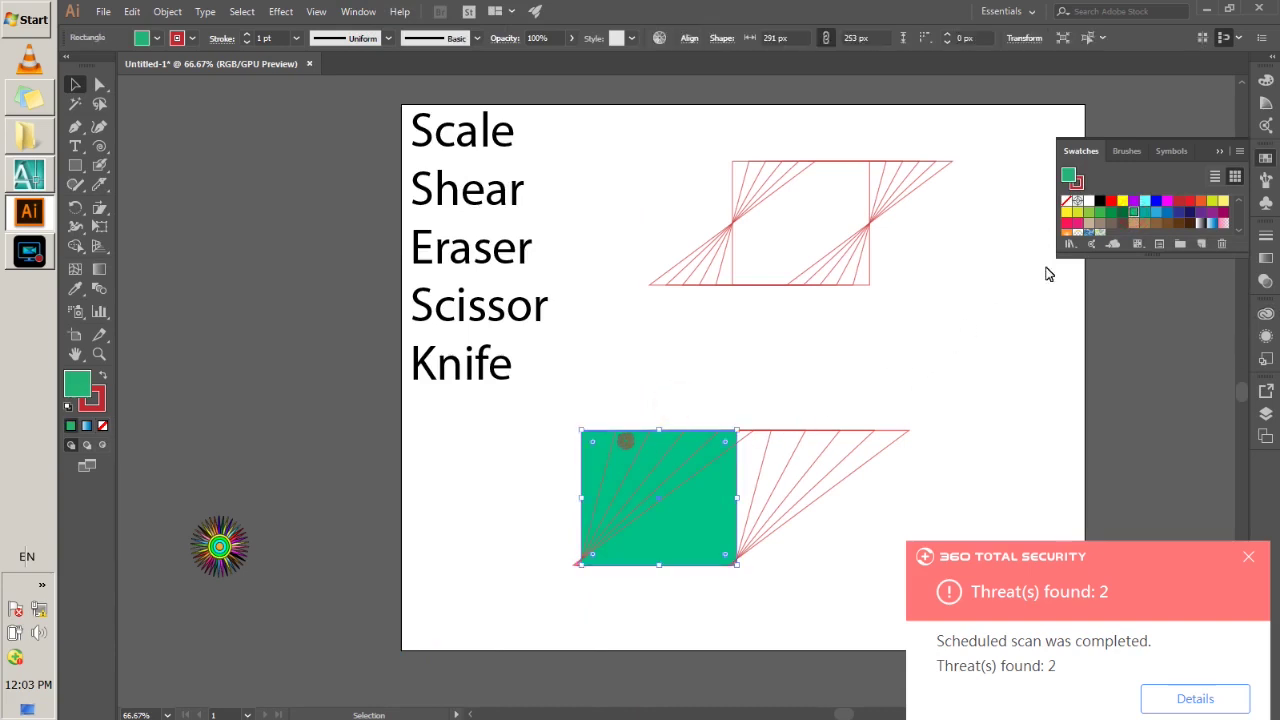
click(1143, 210)
click(614, 363)
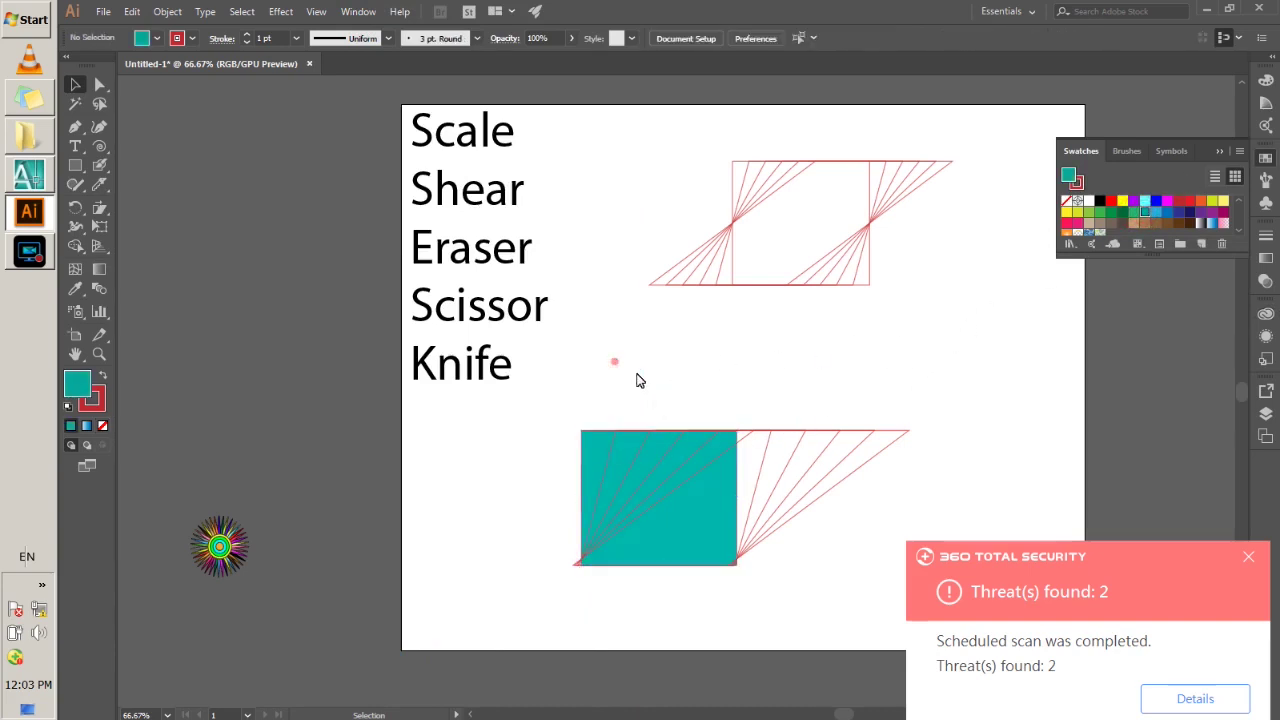
click(642, 371)
Fill the next slices green and light blue
click(614, 441)
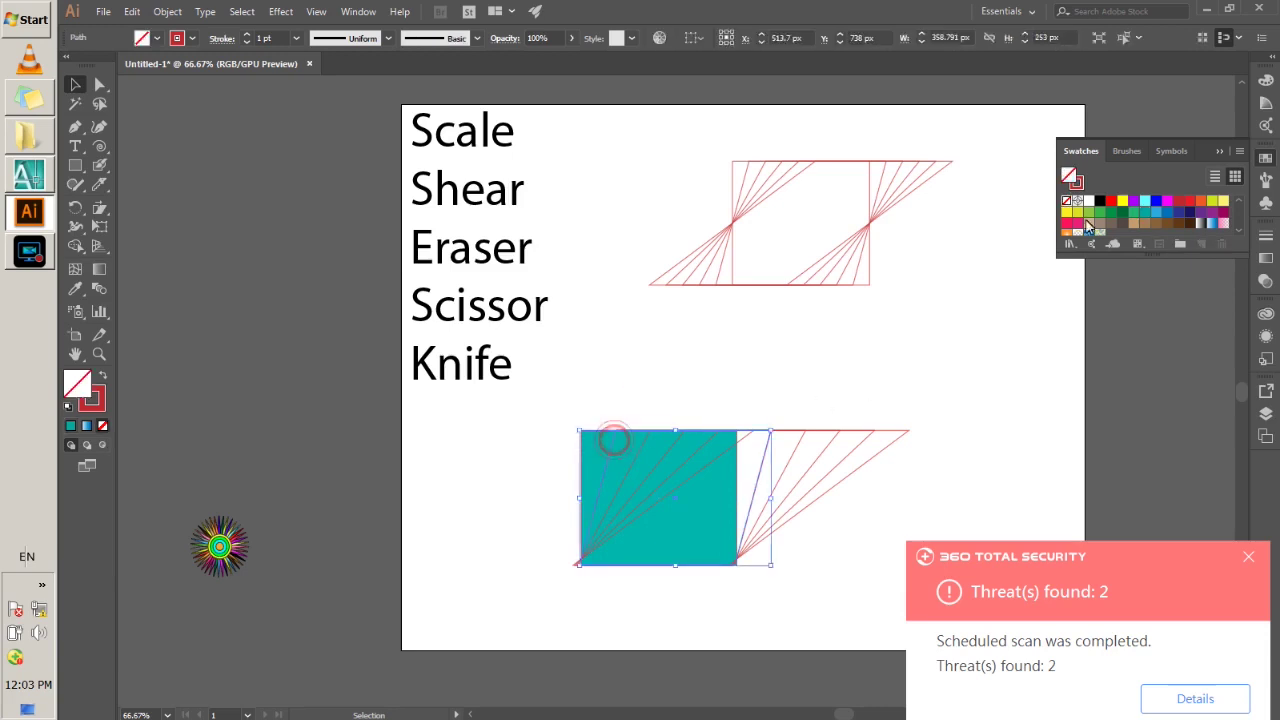
click(1132, 216)
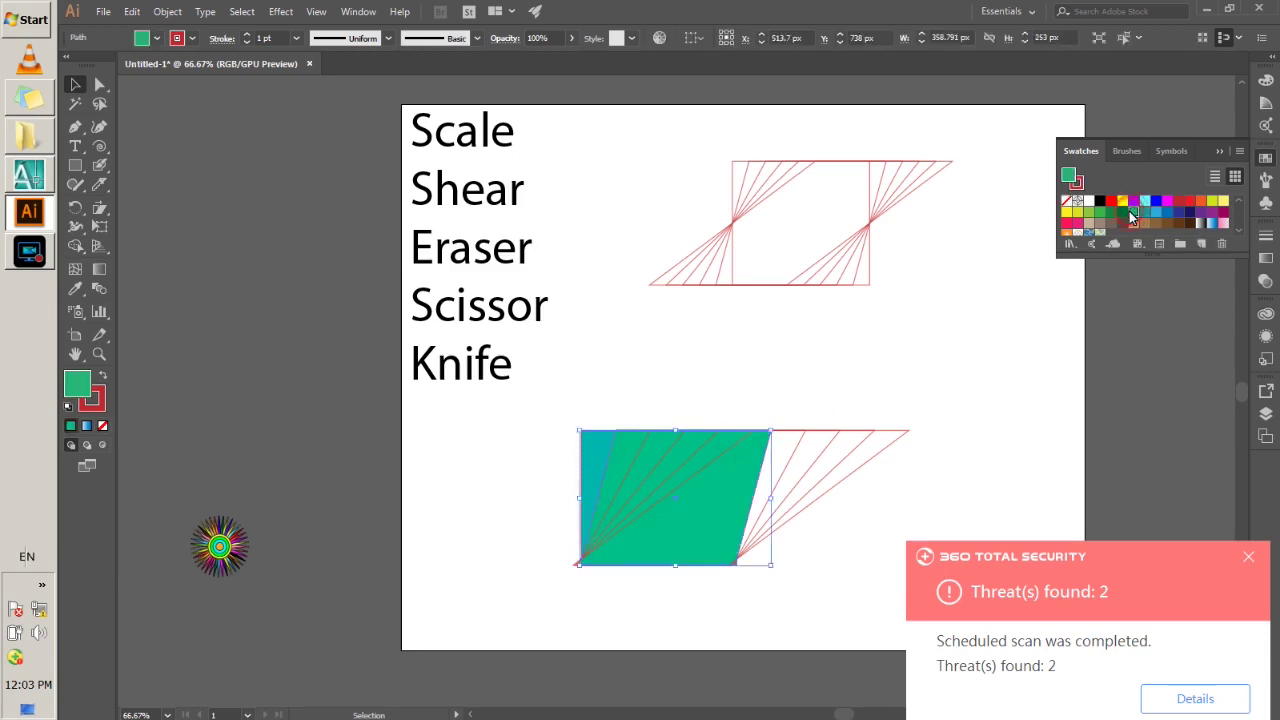
click(524, 411)
click(643, 443)
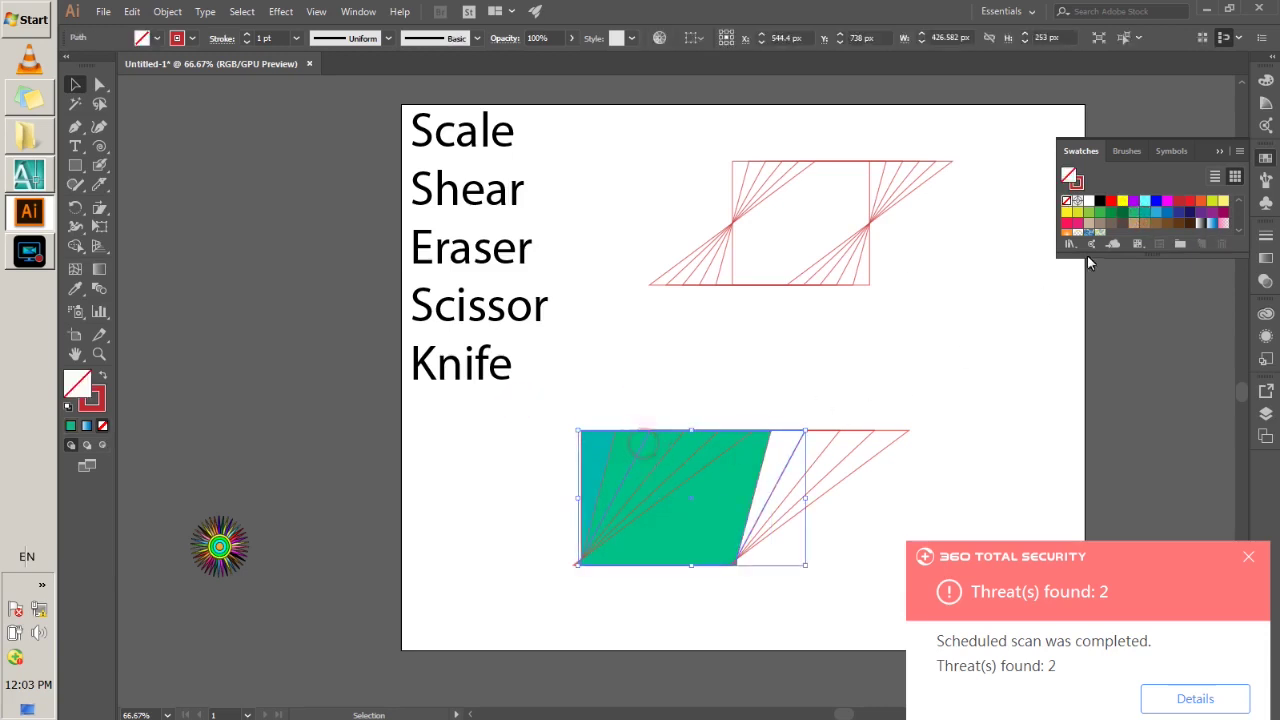
click(1145, 212)
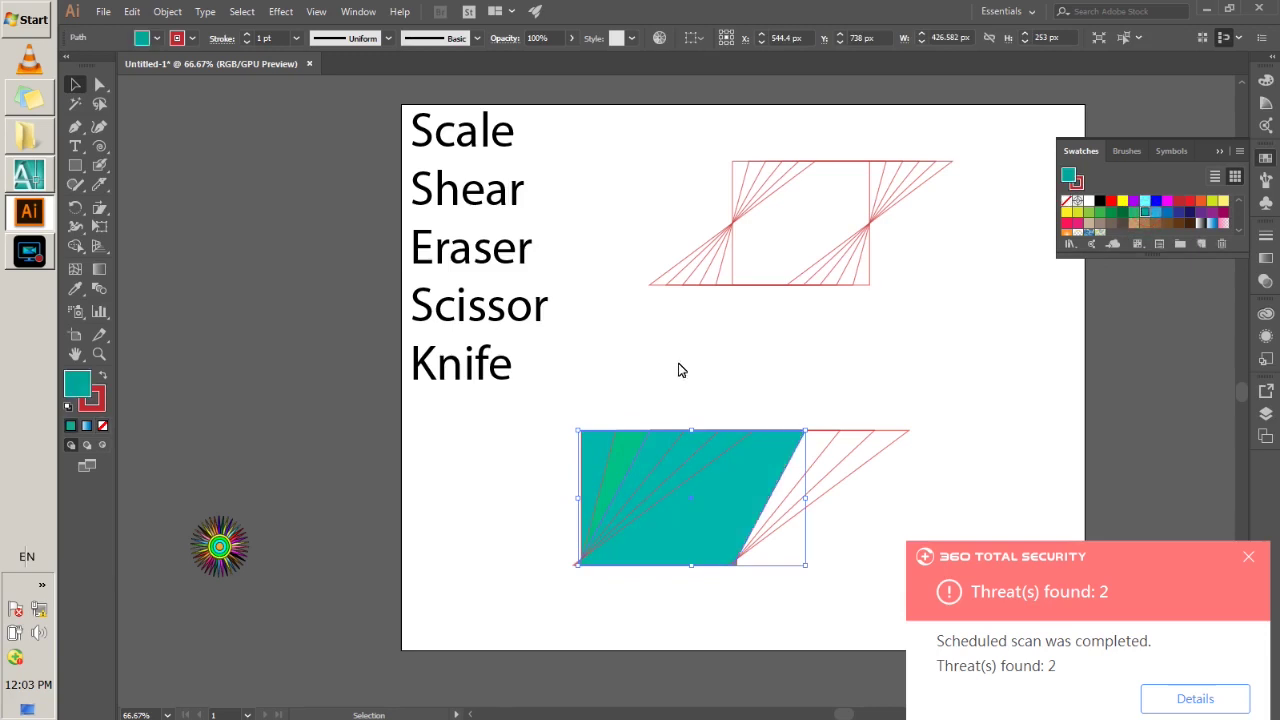
click(1157, 213)
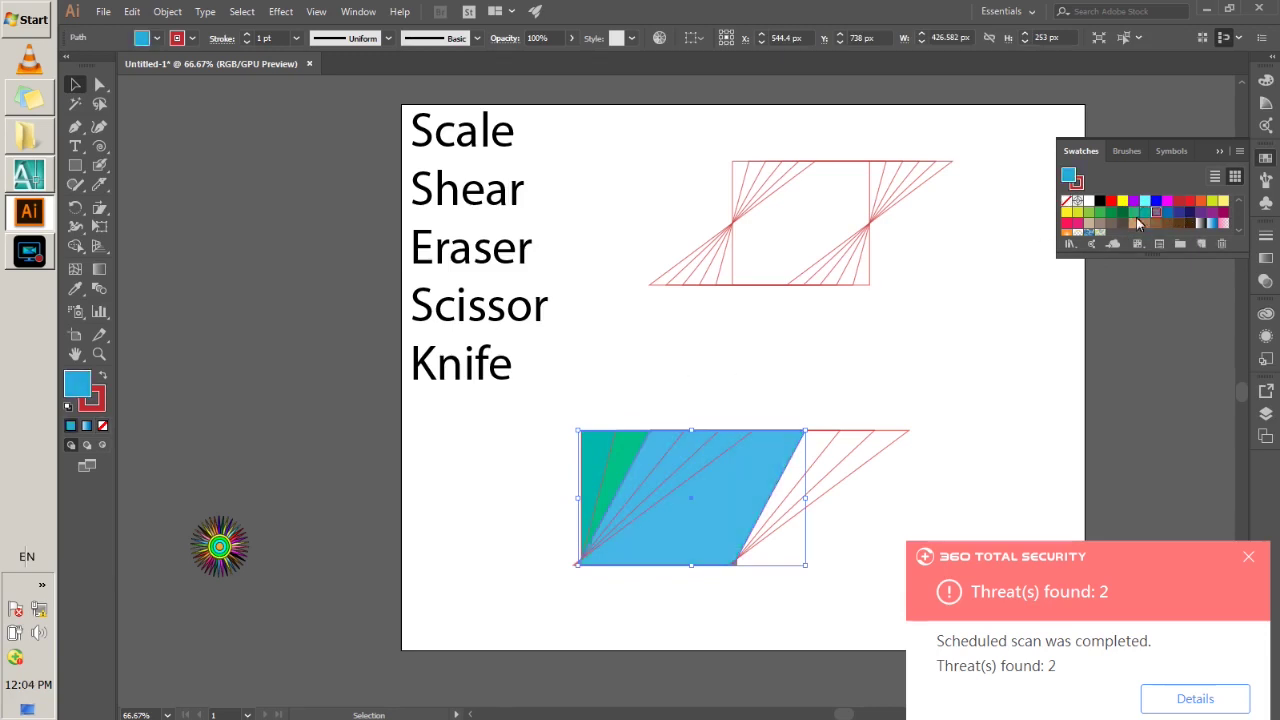
click(640, 347)
Fill the remaining slices dark blue and orange, and move the shape down-left
click(677, 441)
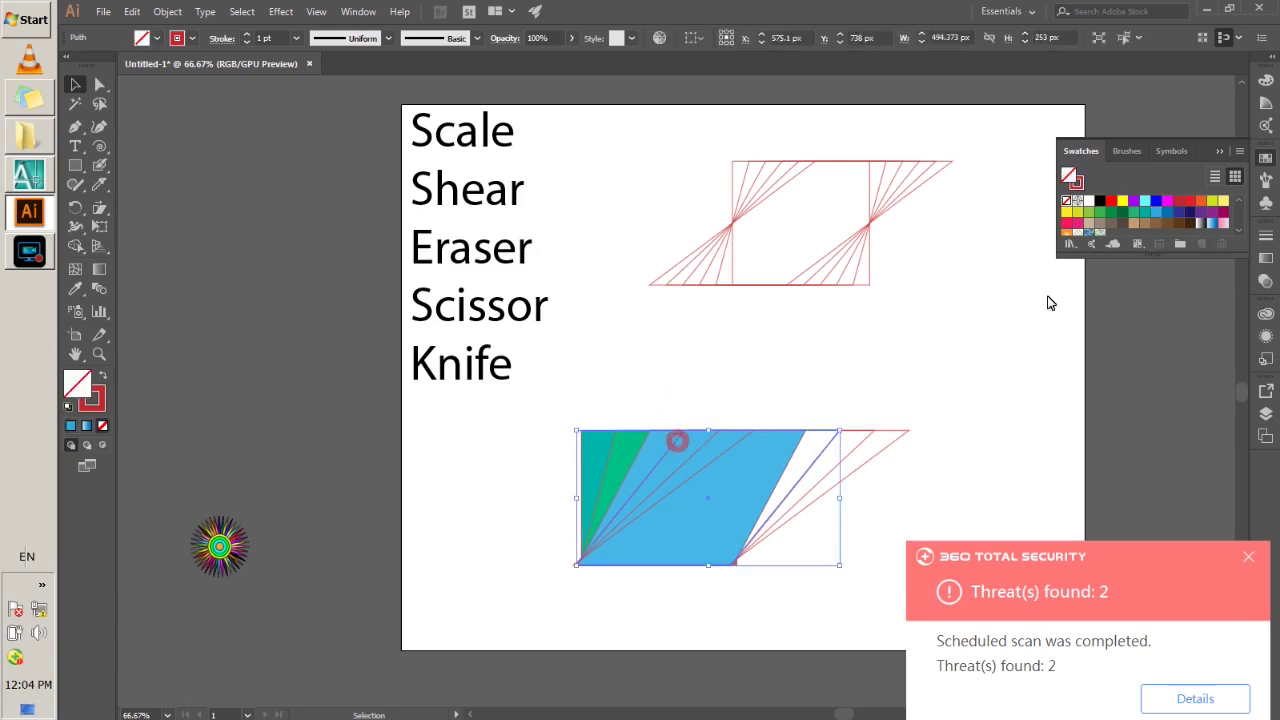
click(1168, 214)
click(717, 378)
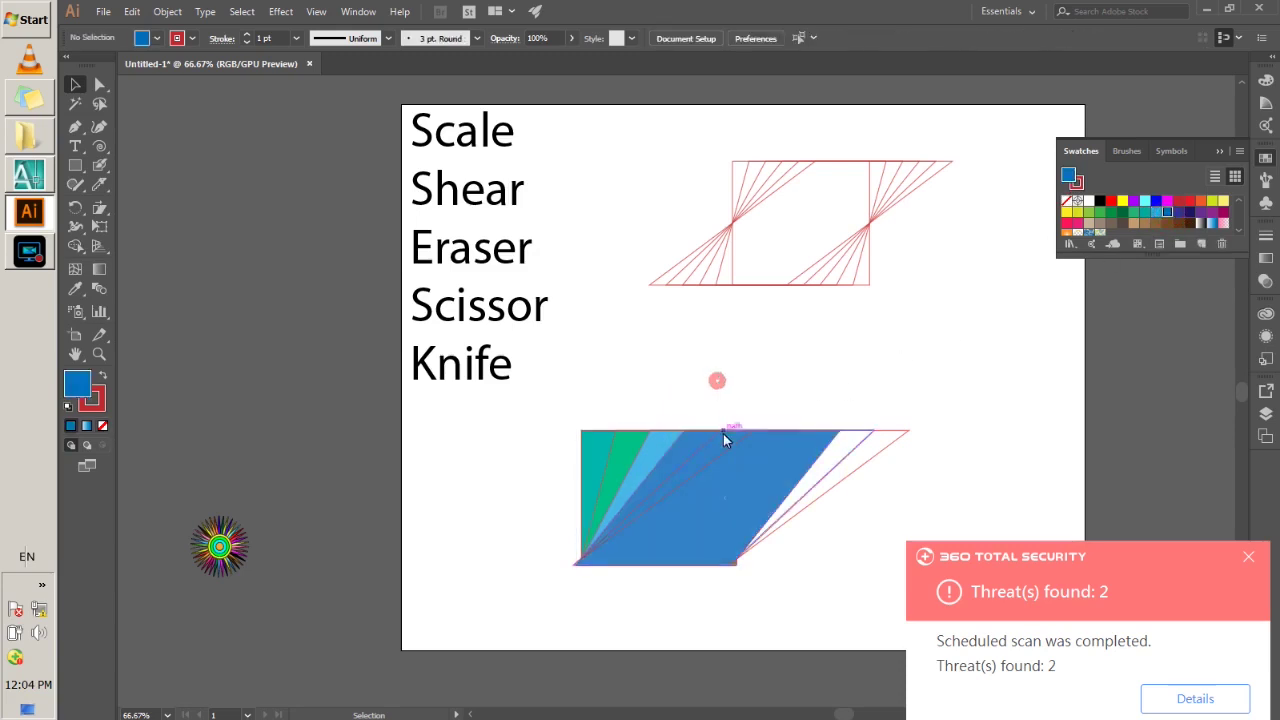
click(720, 453)
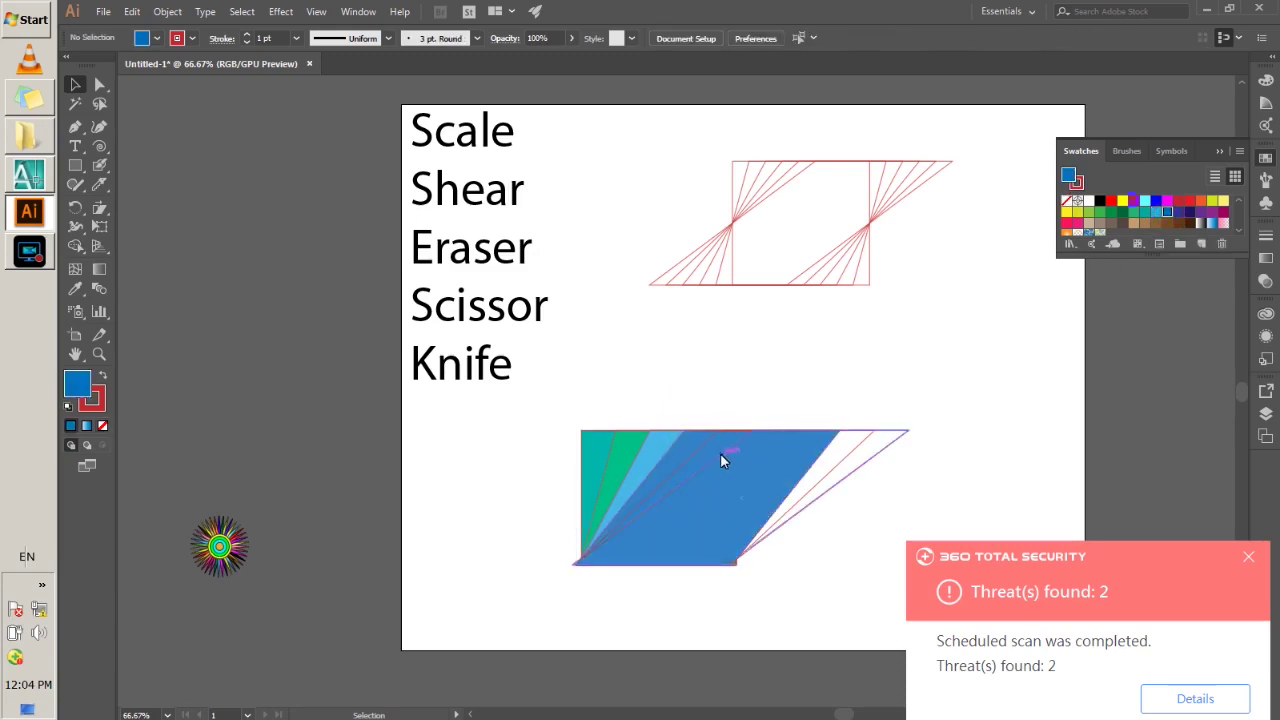
click(1204, 203)
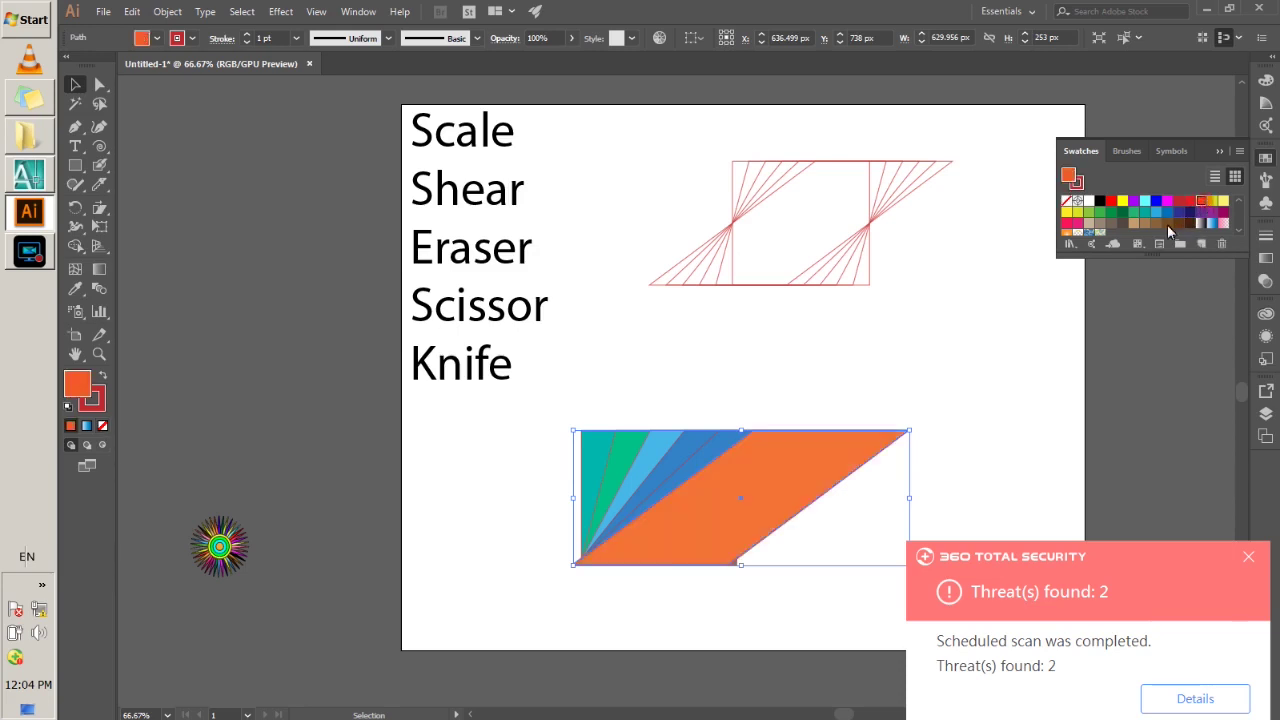
click(711, 378)
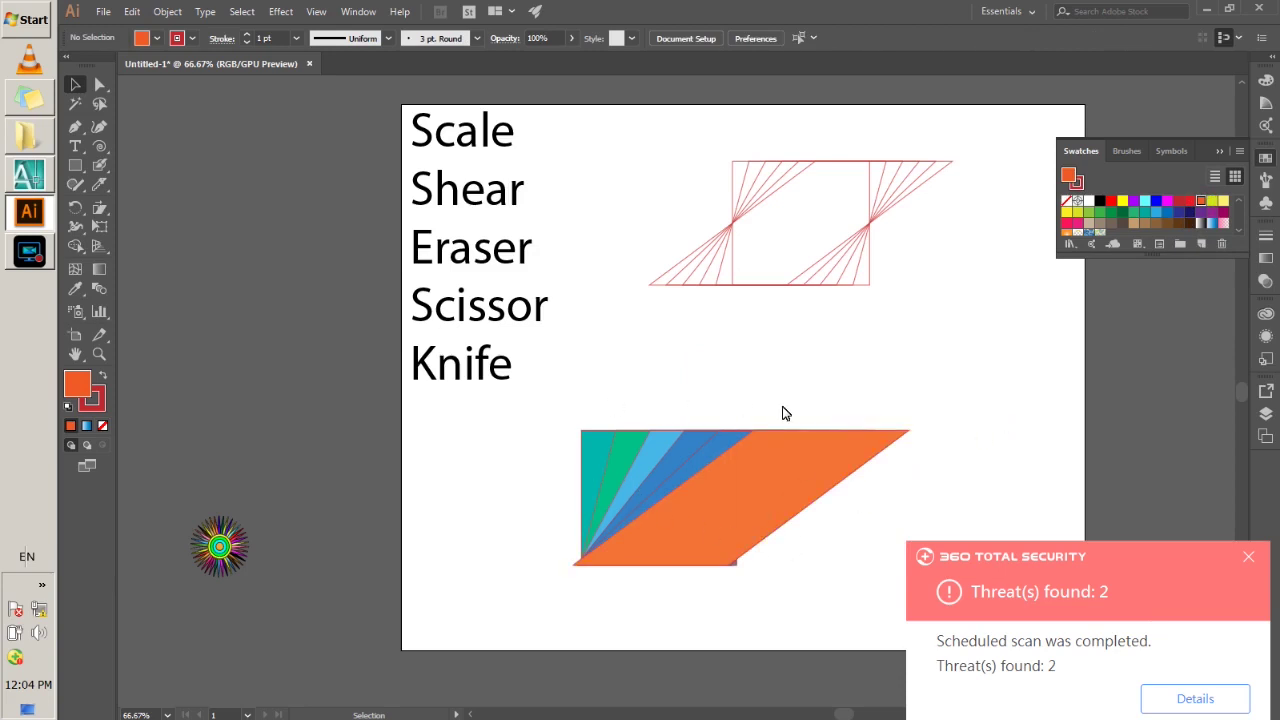
drag(560, 422, 636, 578)
Draw a 162×162 px orange circle right of the Knife label
click(826, 525)
key(m)
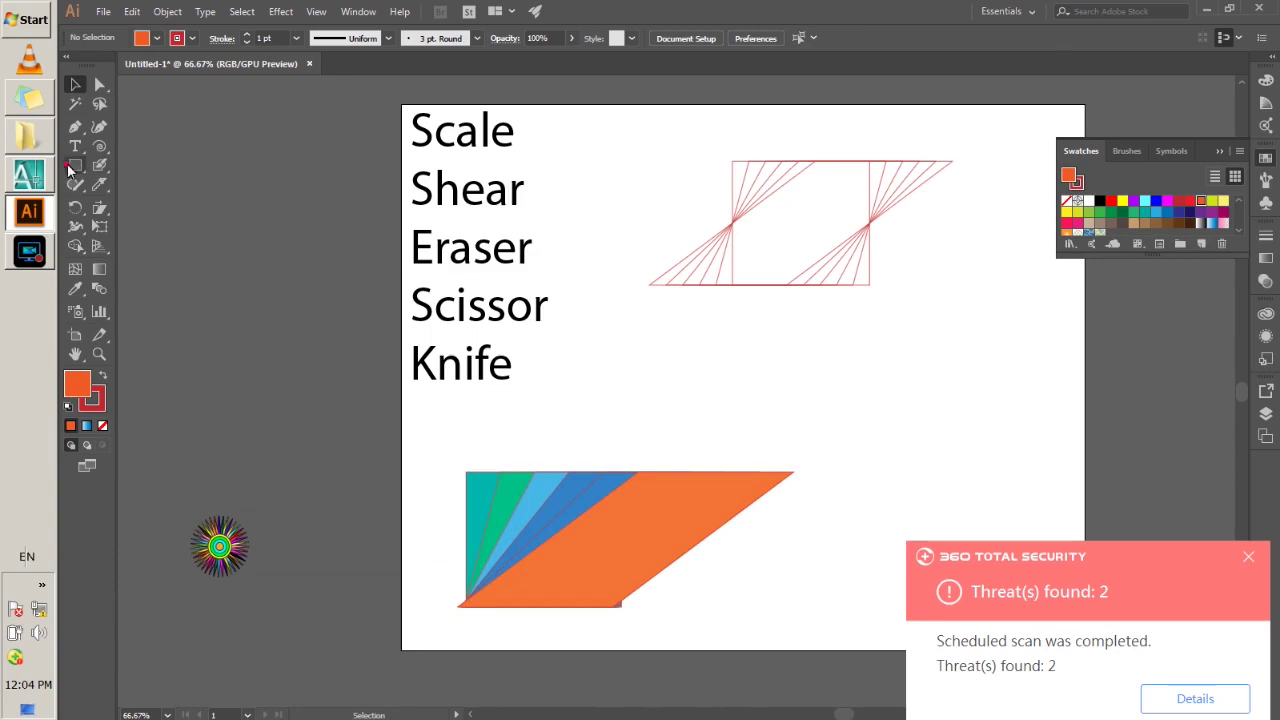
drag(75, 165, 150, 203)
drag(782, 345, 870, 434)
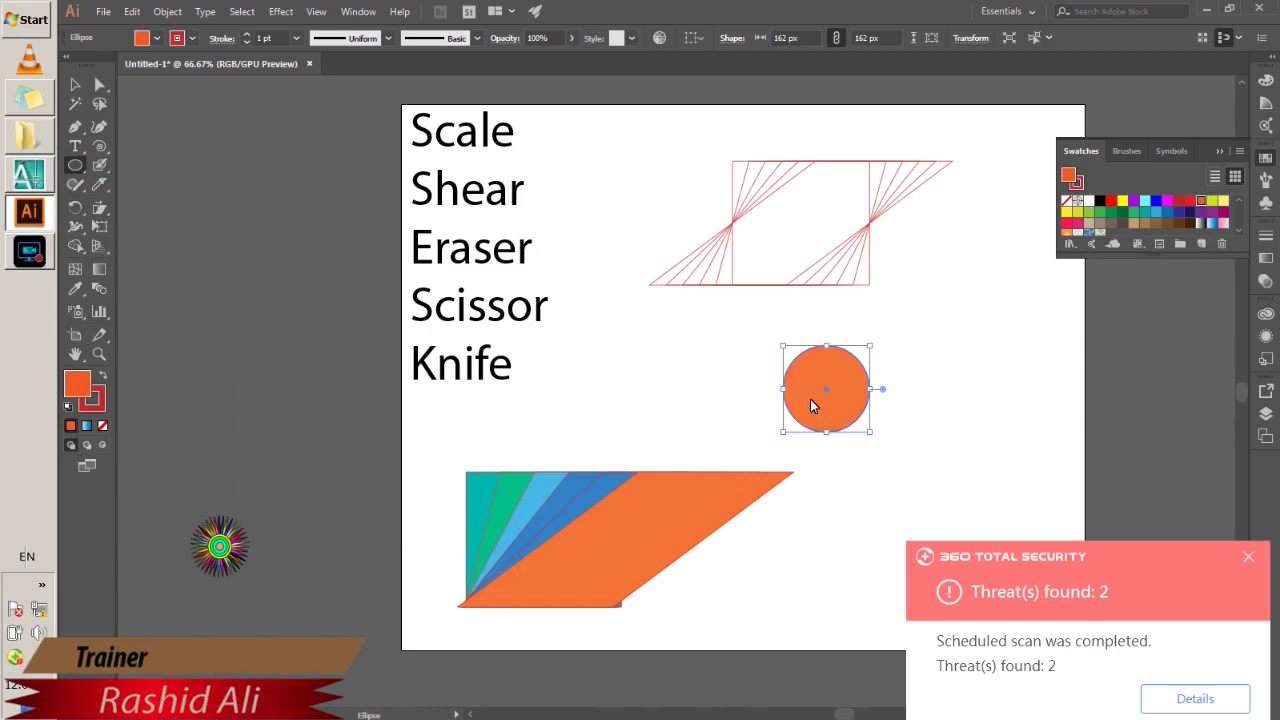
Select the Shear tool from the Scale tool group
click(99, 165)
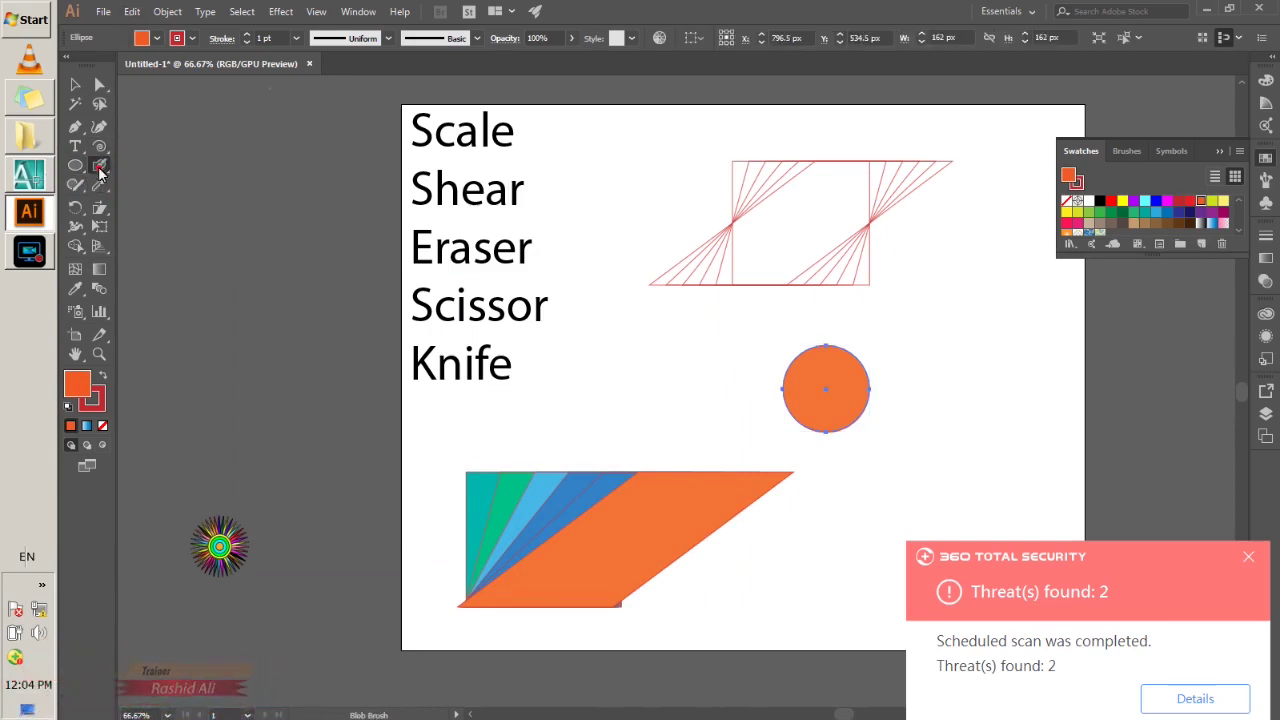
click(99, 226)
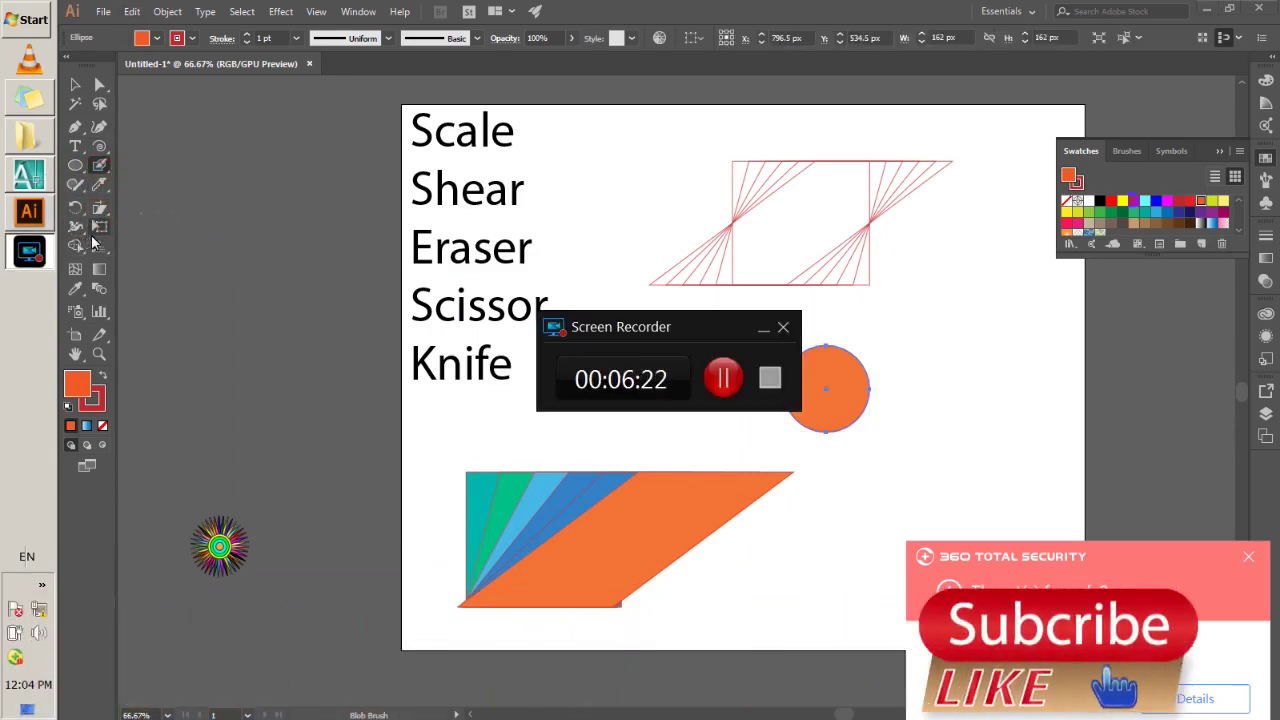
click(763, 333)
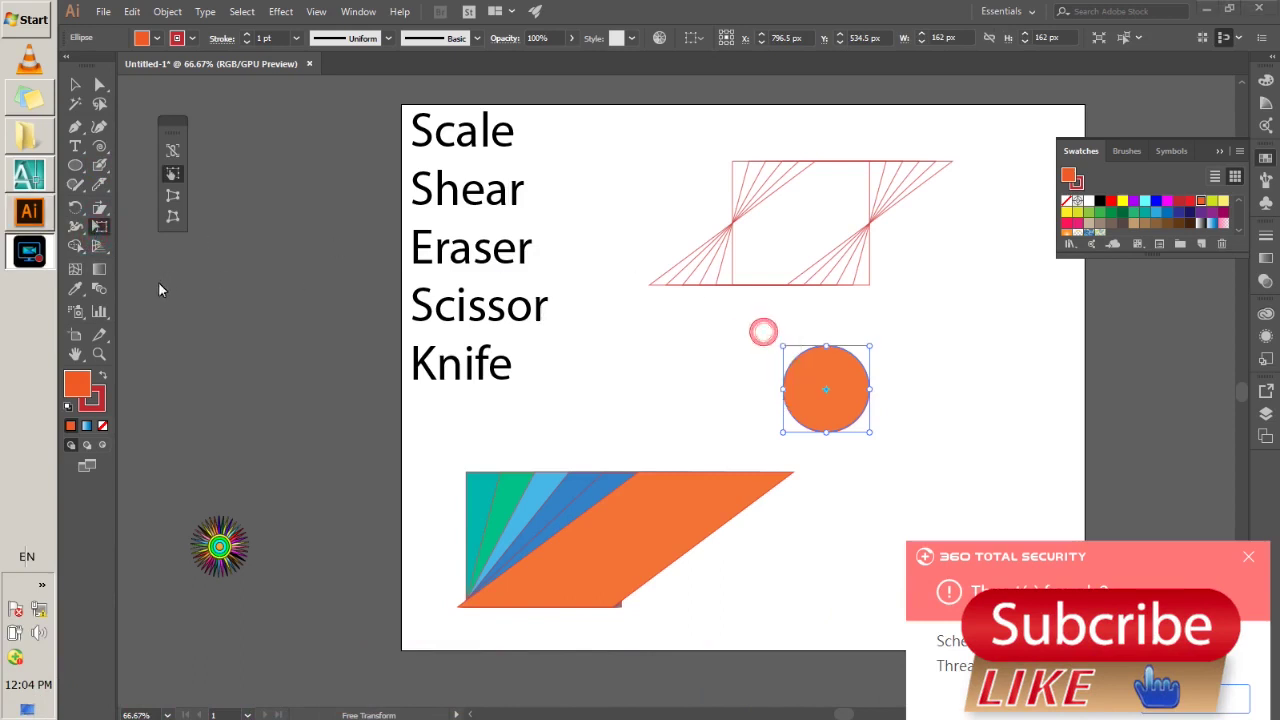
click(102, 209)
drag(104, 212, 104, 212)
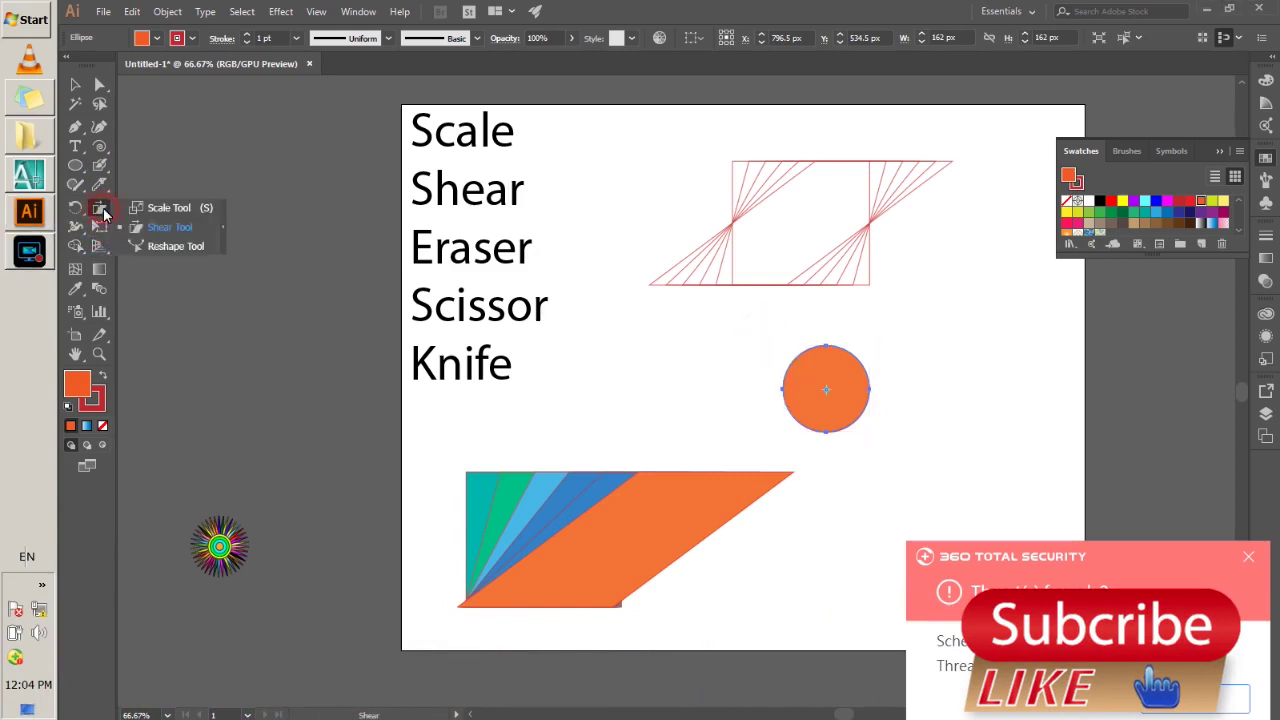
Stack repeated 15° horizontal sheared copies of the circle into a fan, then deselect
click(138, 229)
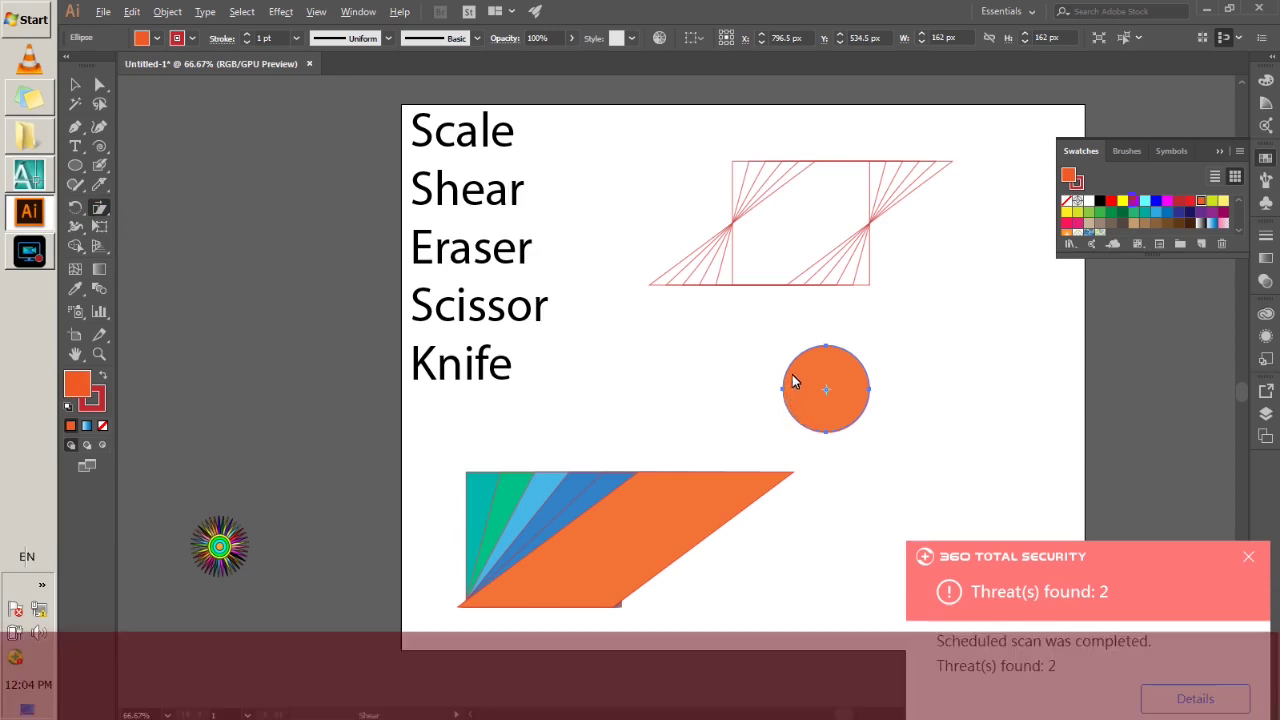
alt+click(792, 381)
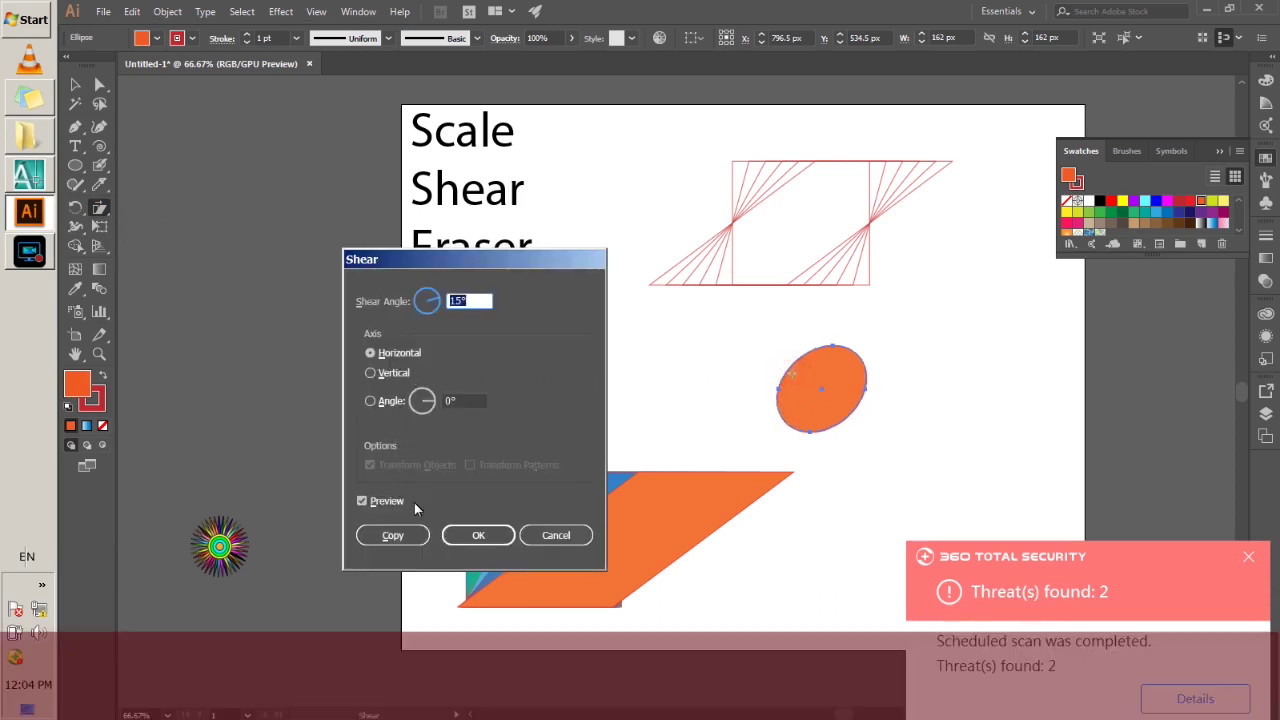
click(392, 535)
key(ctrl+d)
key(ctrl+d)
key(ctrl+d)
key(ctrl+d)
key(ctrl+d)
key(ctrl+d)
key(ctrl+d)
key(ctrl+d)
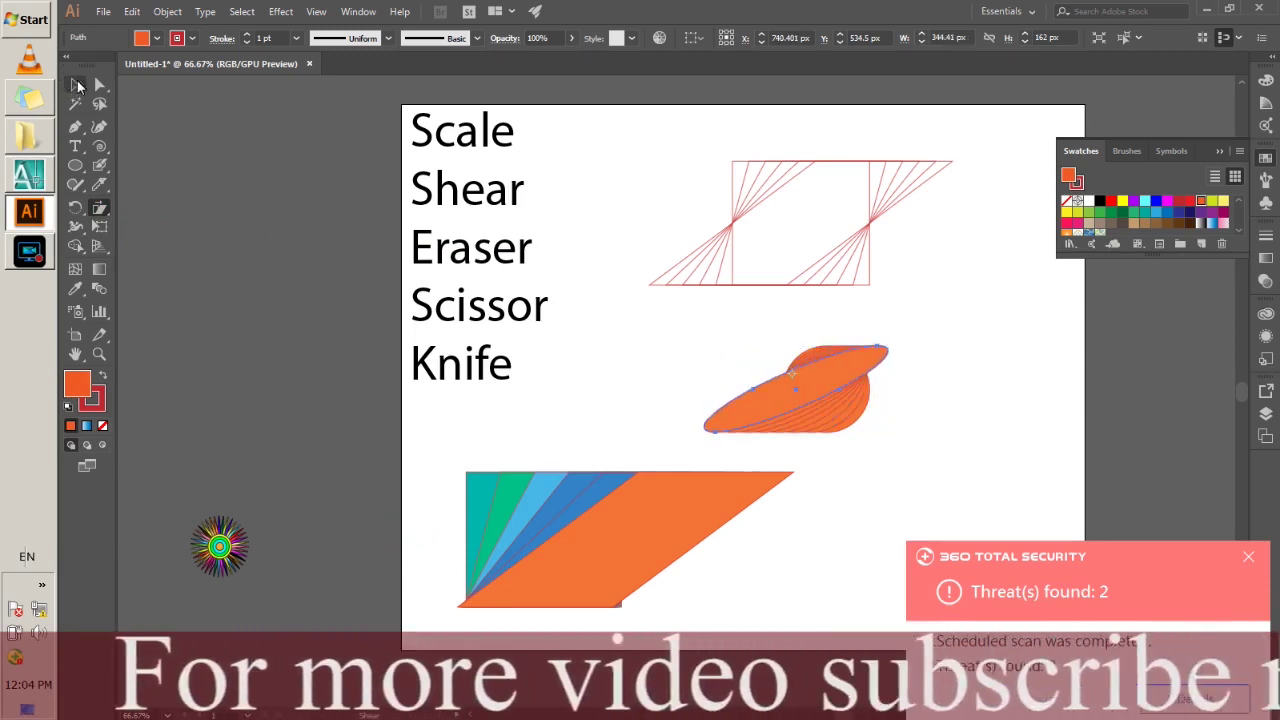
key(v)
click(909, 444)
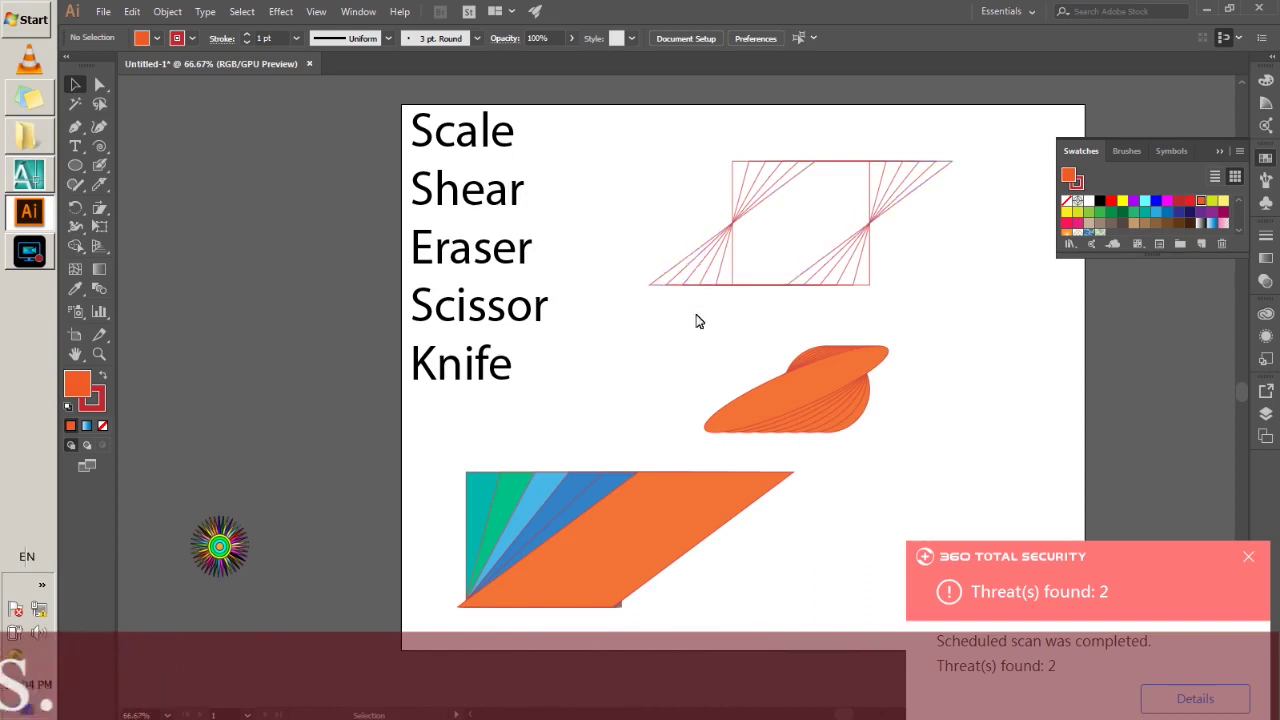
Move the orange swirl left off the artboard and the coloured sheared shapes down-left
click(76, 168)
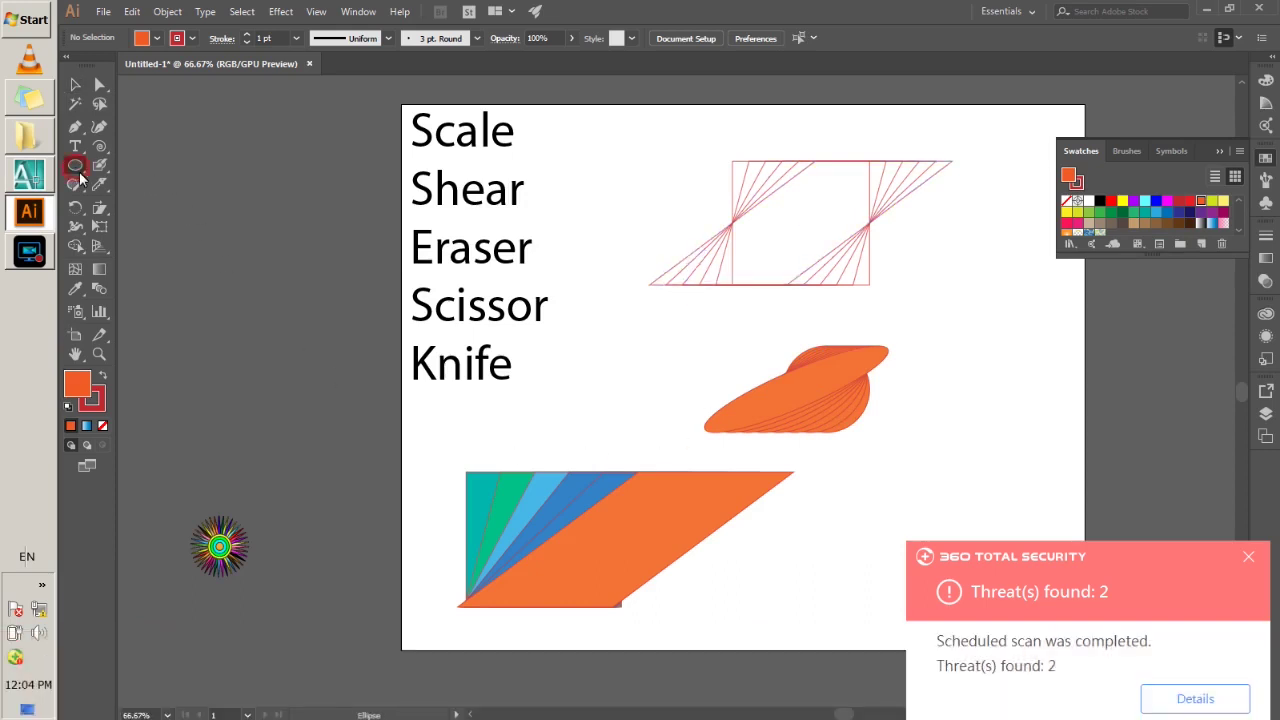
click(76, 88)
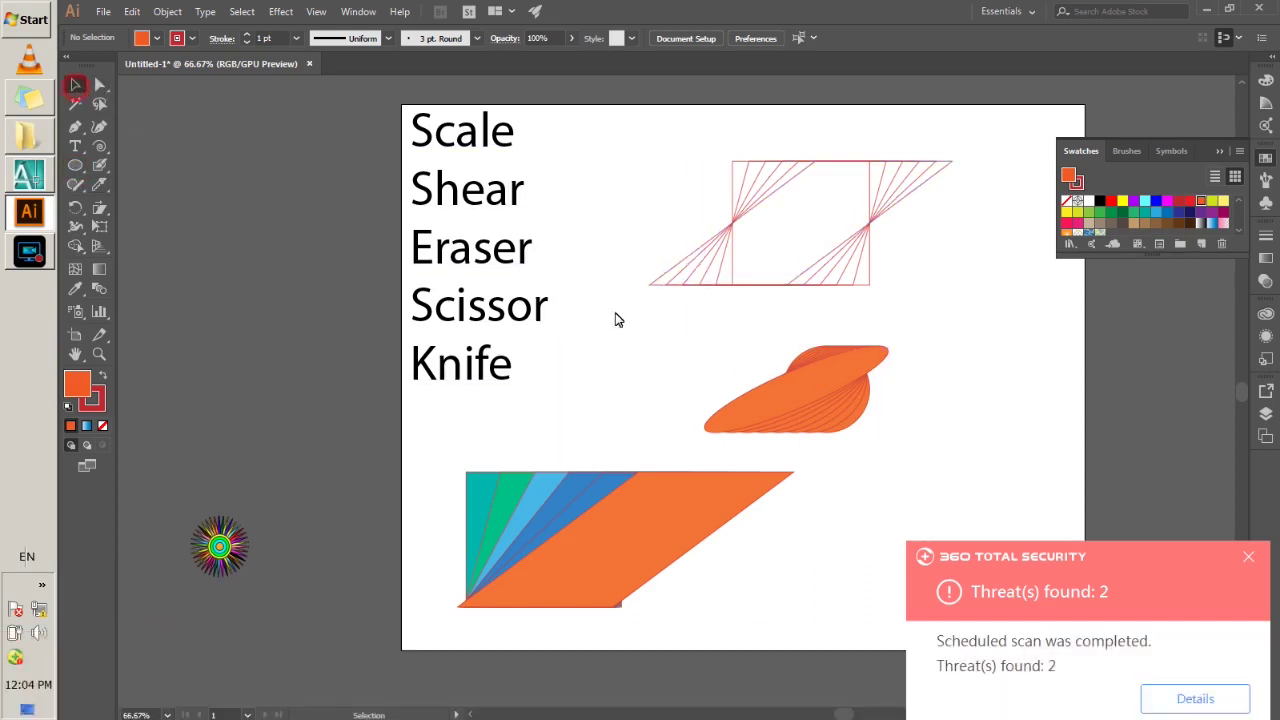
drag(632, 316, 905, 445)
drag(828, 402, 262, 420)
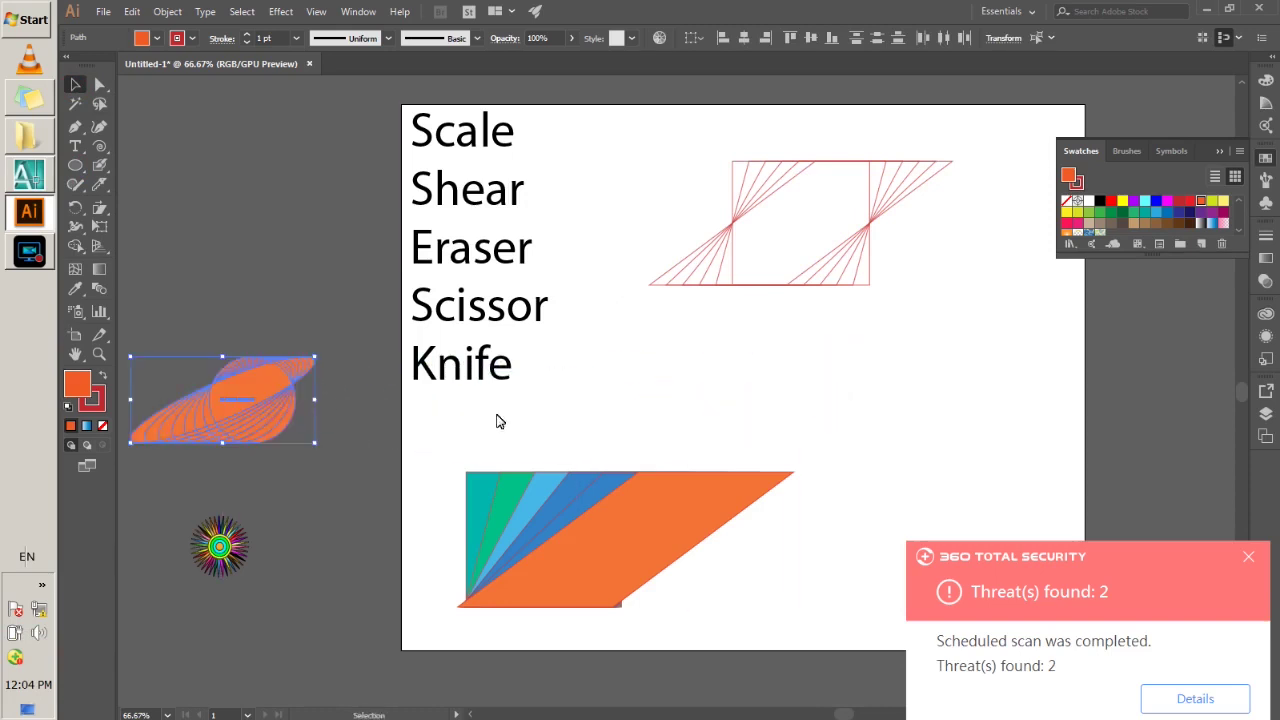
drag(832, 448, 435, 640)
drag(582, 558, 430, 583)
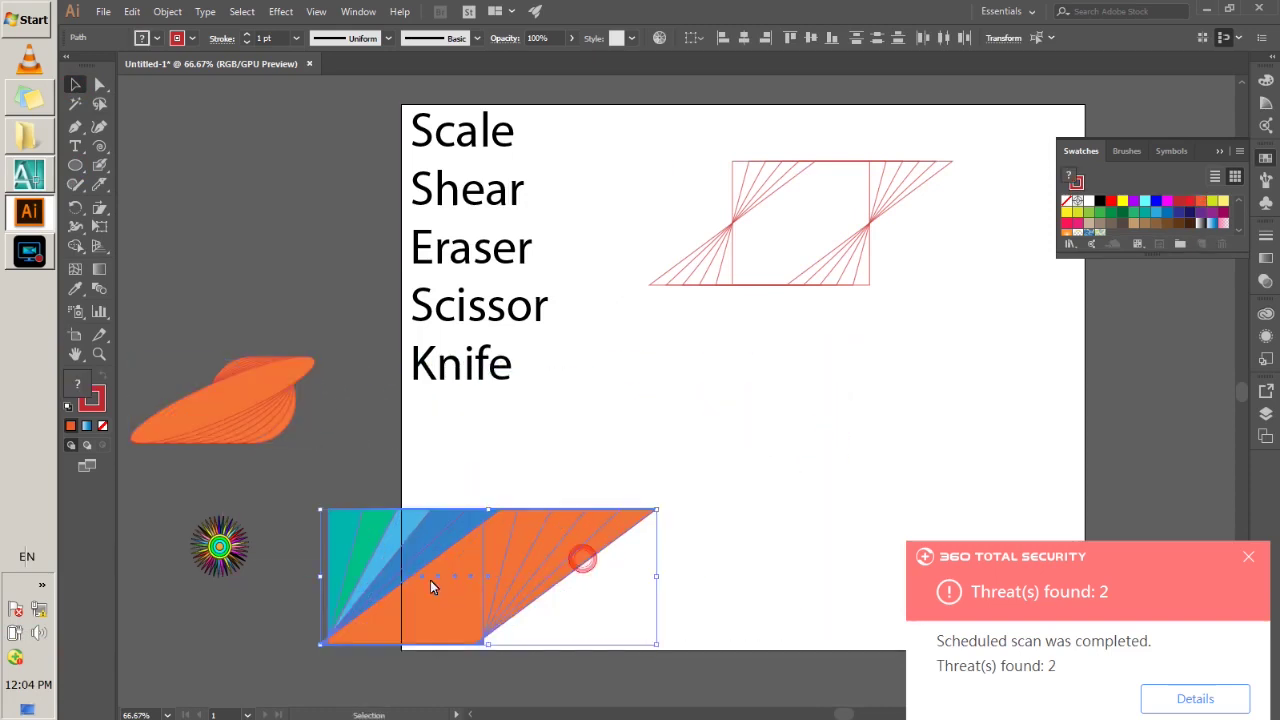
Draw a 180 px orange circle below the word list and an orange square near the right edge
click(76, 165)
drag(686, 389, 784, 484)
click(76, 166)
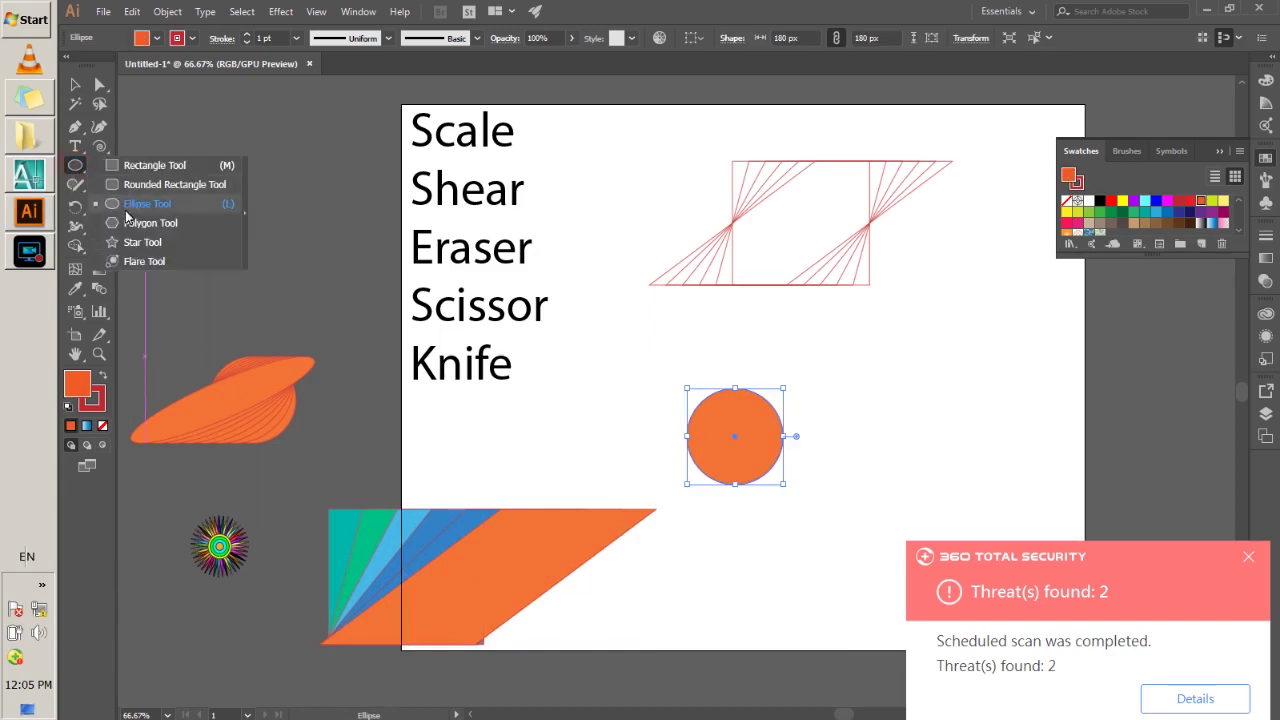
click(140, 175)
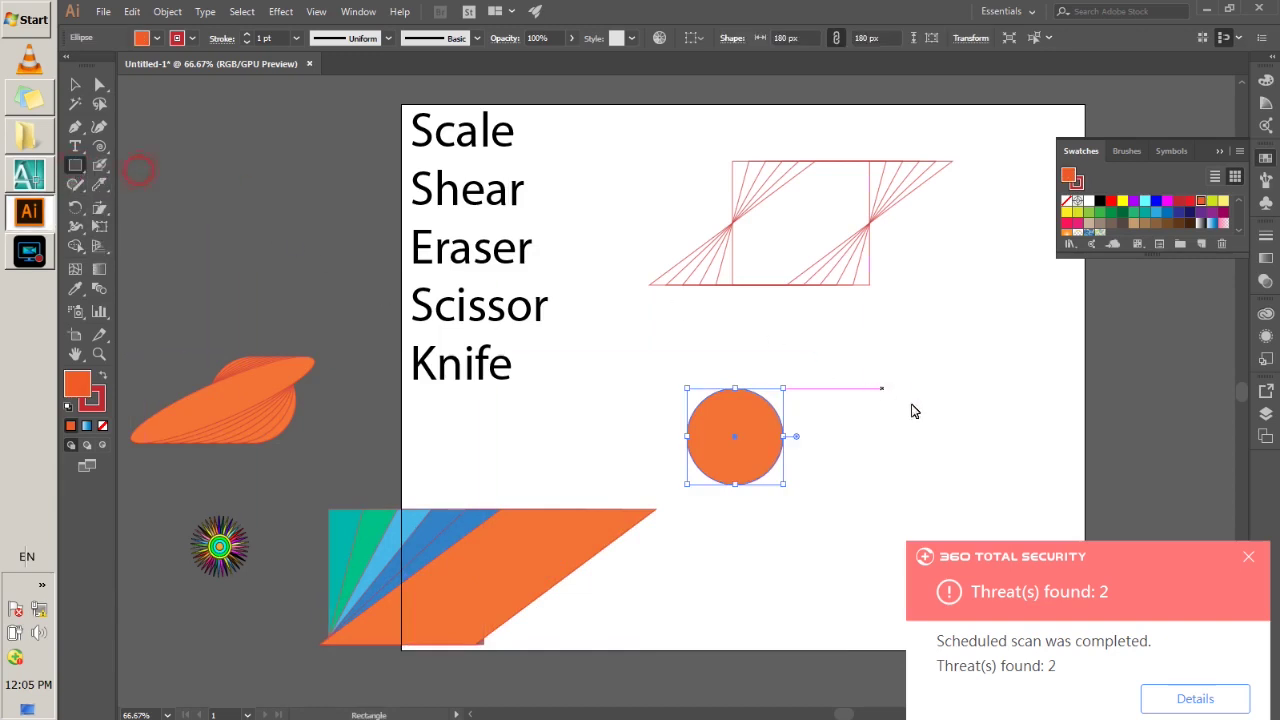
drag(886, 370, 997, 476)
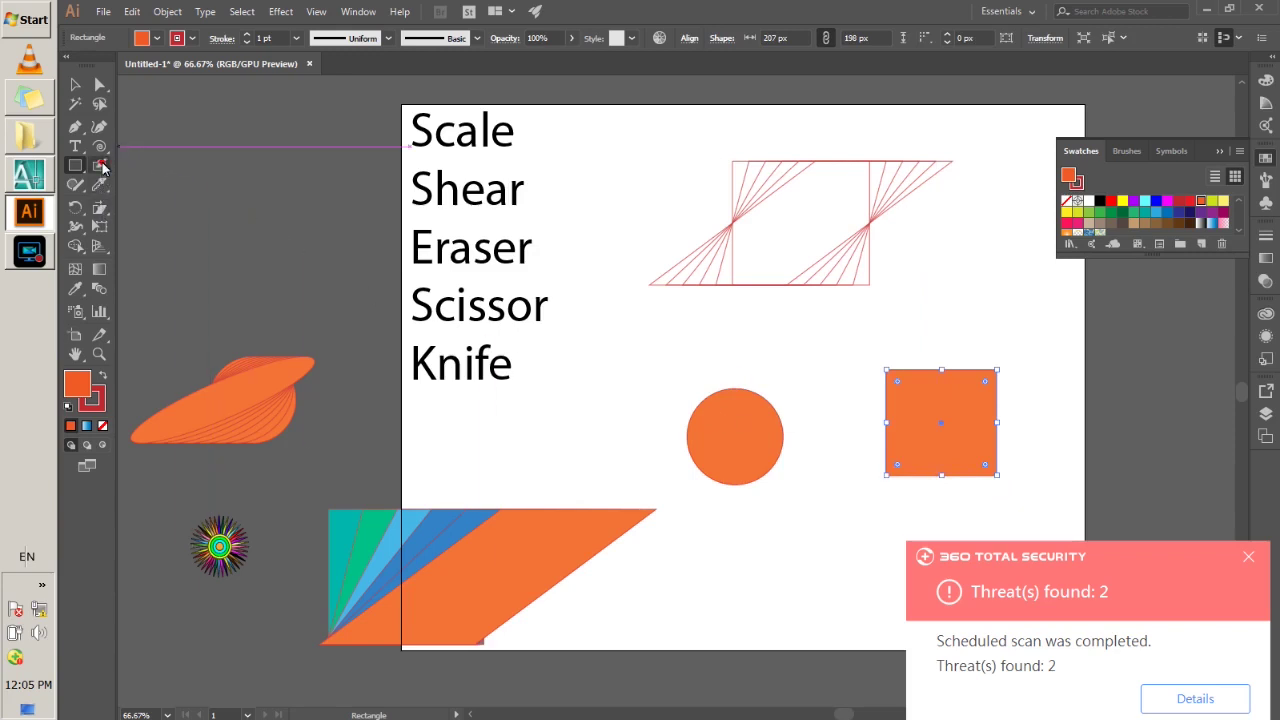
mouse_move(99, 165)
mouse_down()
mouse_move(104, 184)
mouse_move(141, 187)
mouse_up()
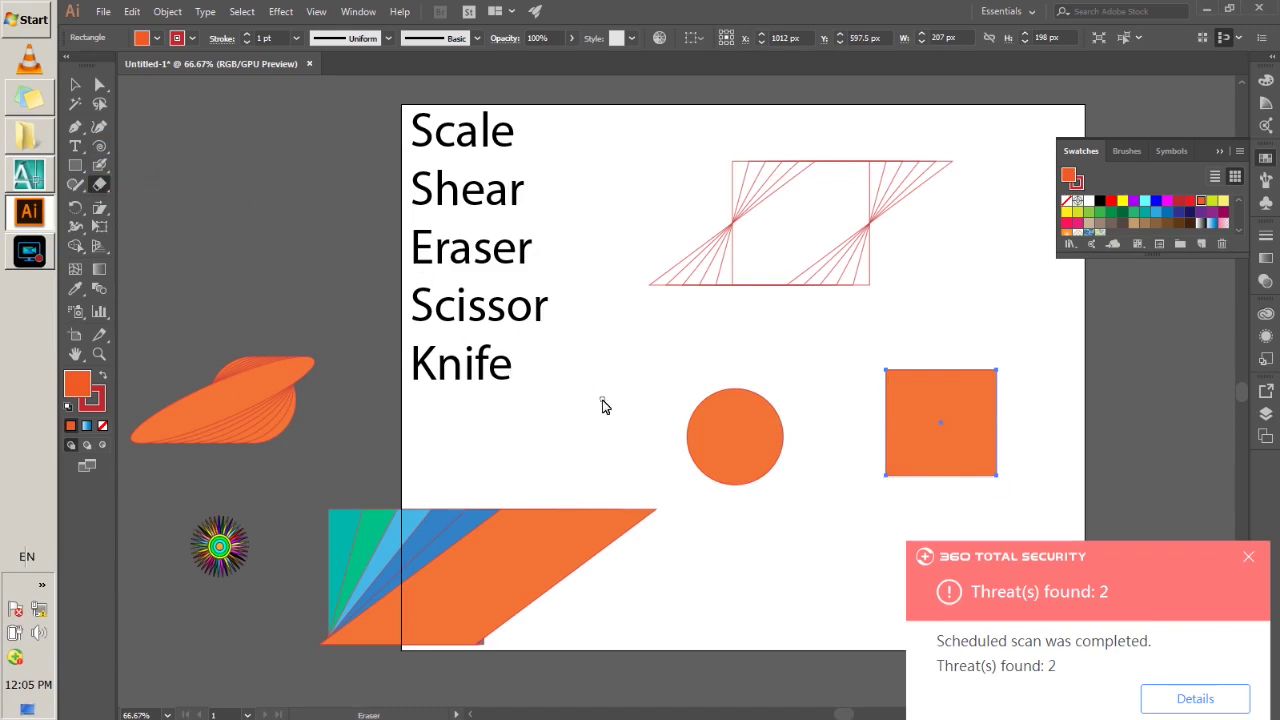
Set the orange square's stroke weight to 7 pt
click(265, 38)
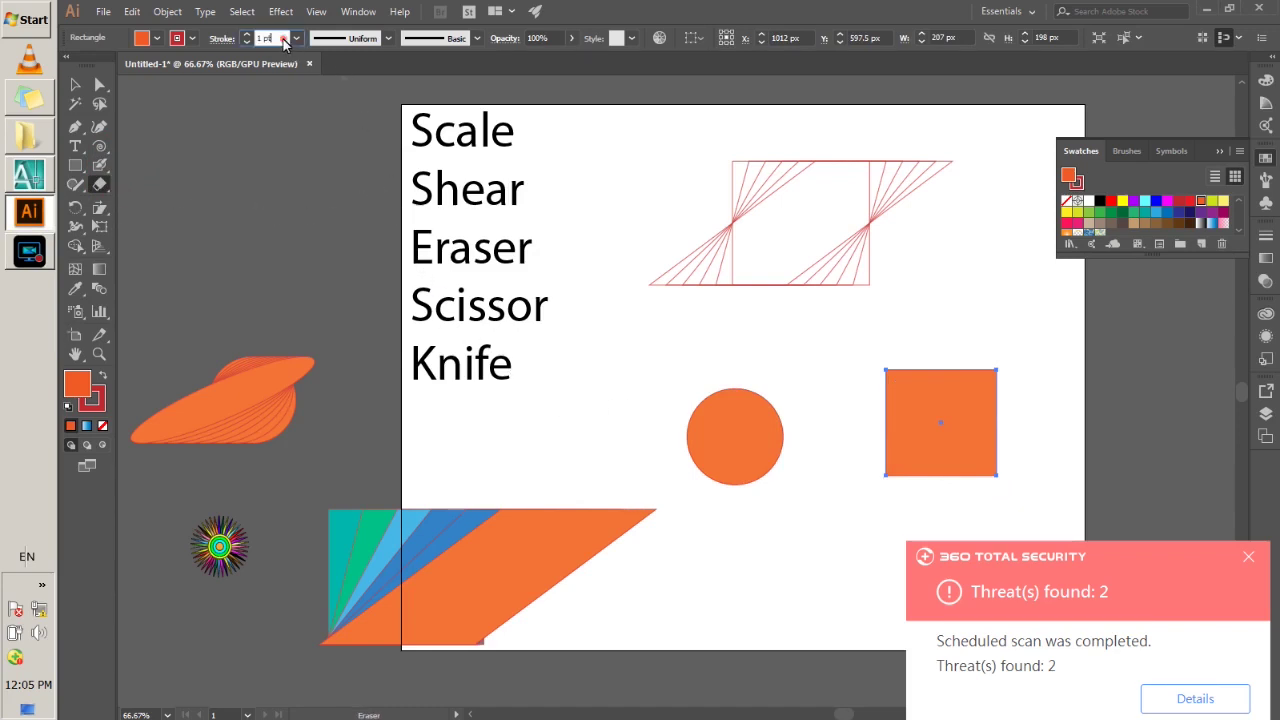
text(7)
key(Return)
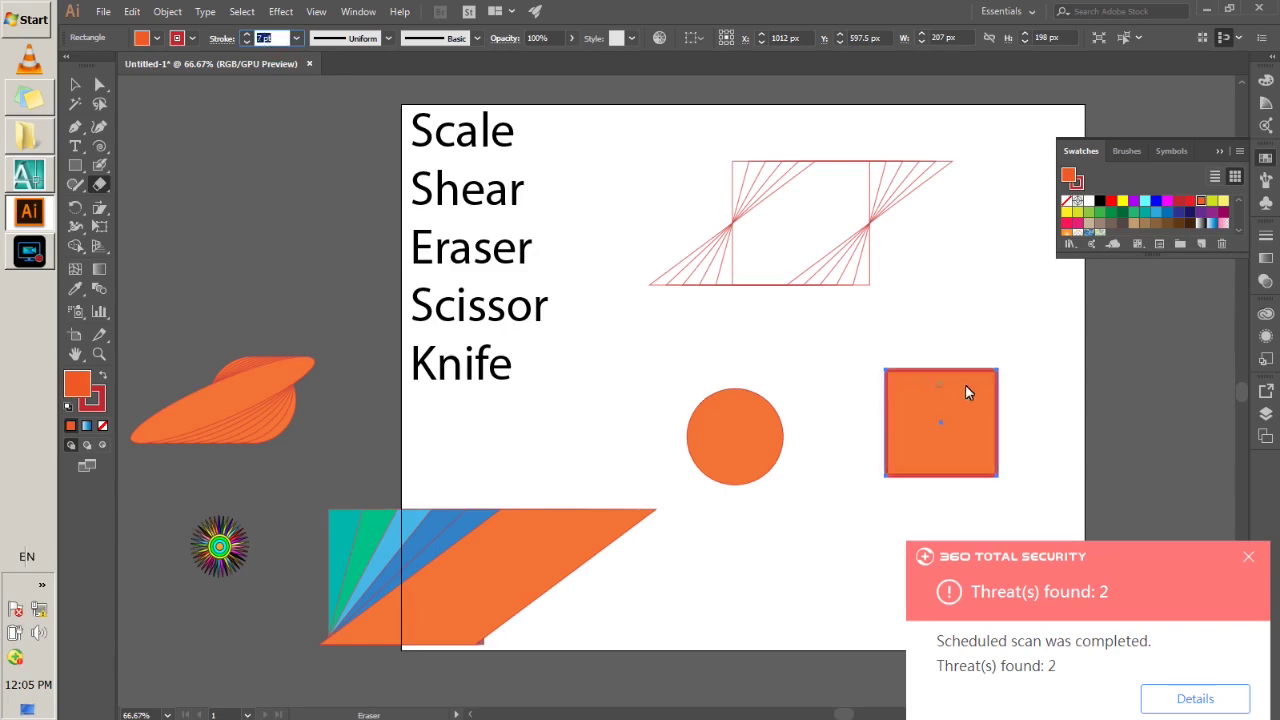
click(964, 354)
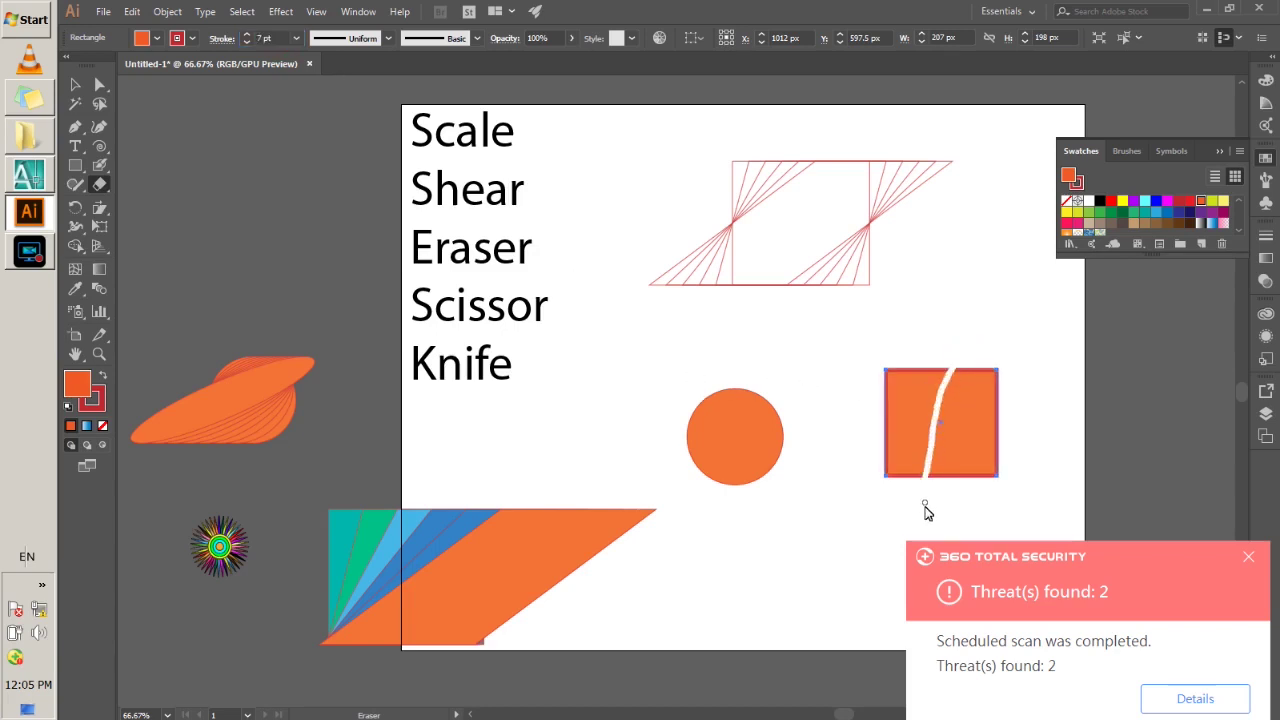
Erase a vertical and a horizontal strip across the square, splitting it into four pieces
drag(925, 512, 927, 514)
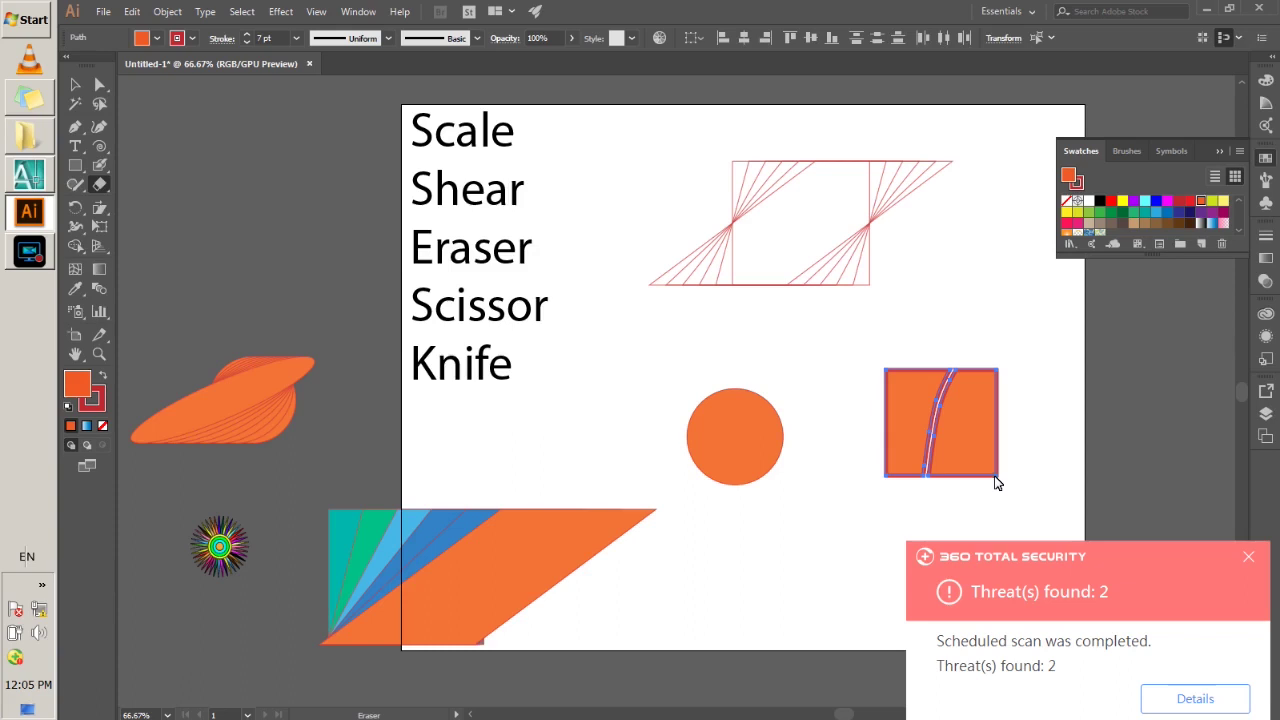
mouse_move(873, 438)
mouse_down()
mouse_move(1024, 445)
mouse_move(1050, 492)
mouse_up()
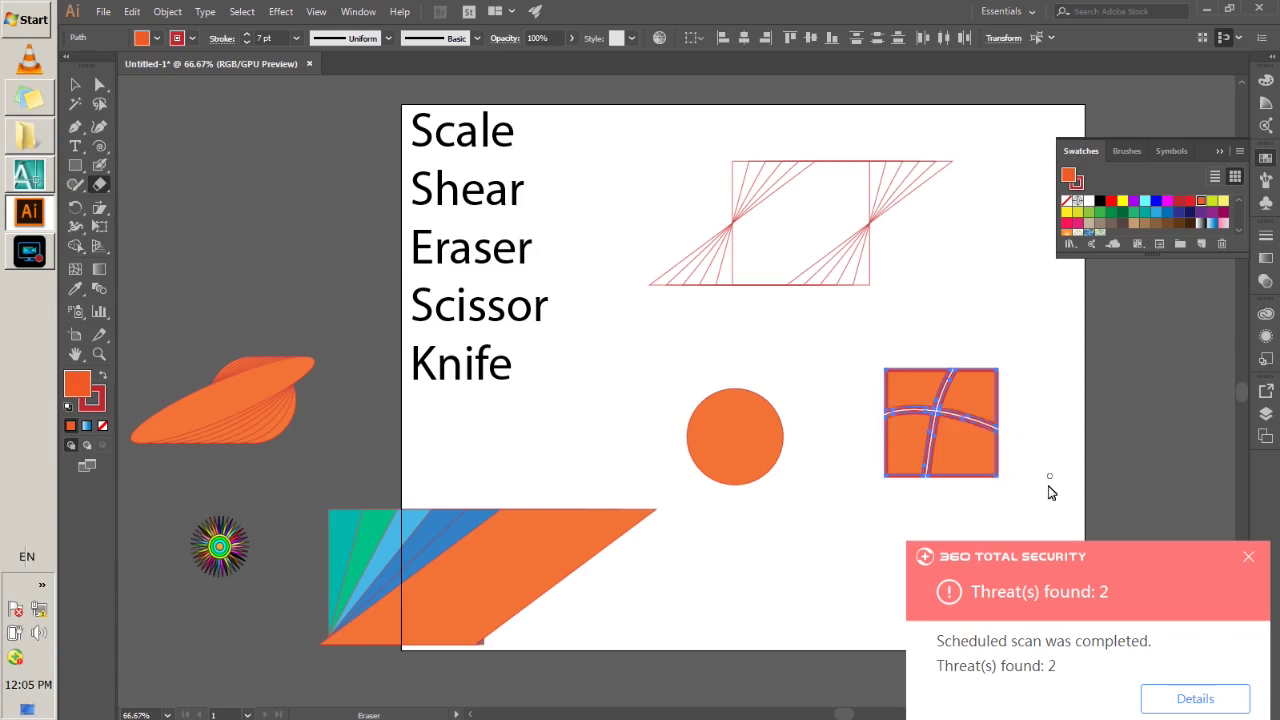
click(75, 84)
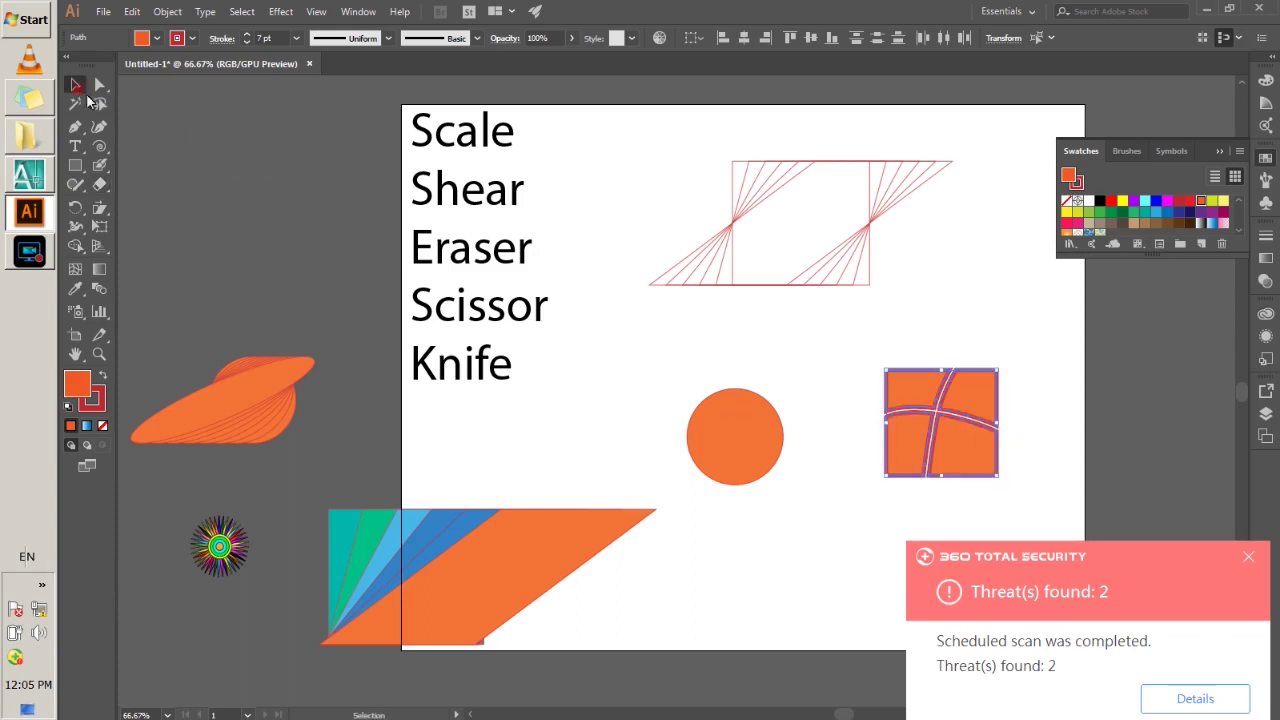
Fill the square's pieces: top-left green, bottom-right purple, top-right magenta, bottom-left pale yellow
click(672, 402)
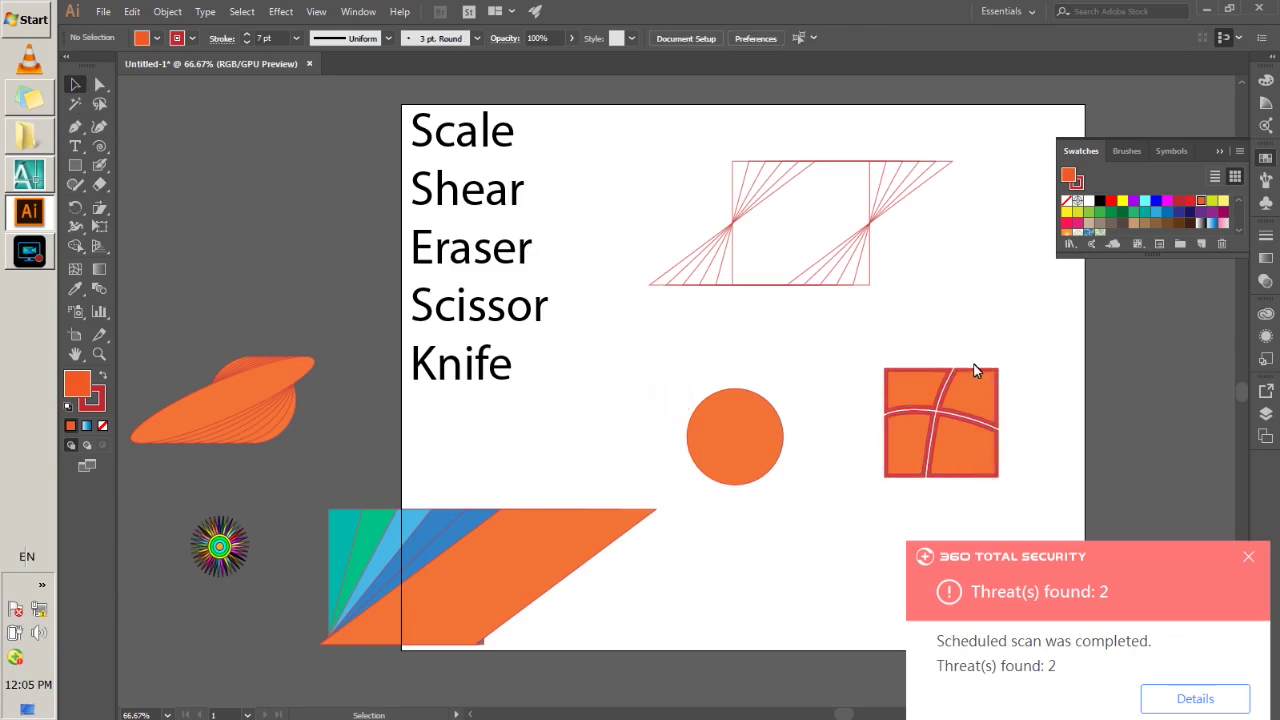
click(913, 387)
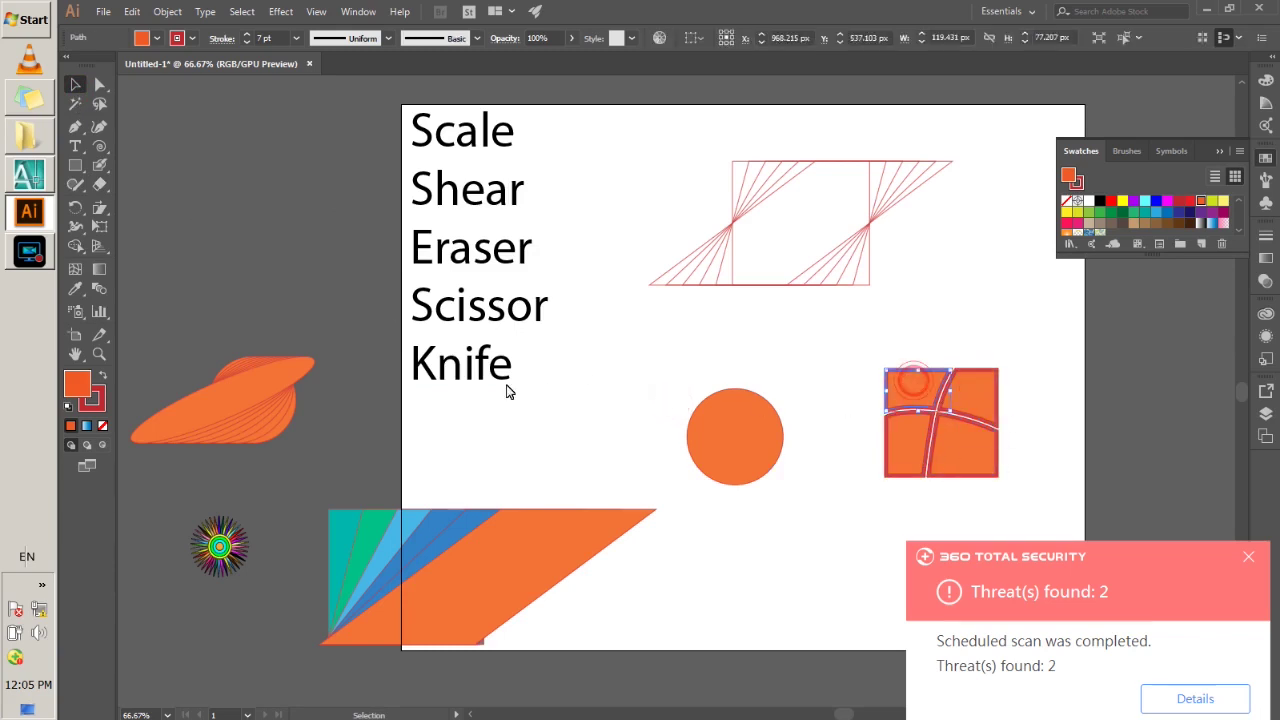
click(1117, 218)
click(976, 465)
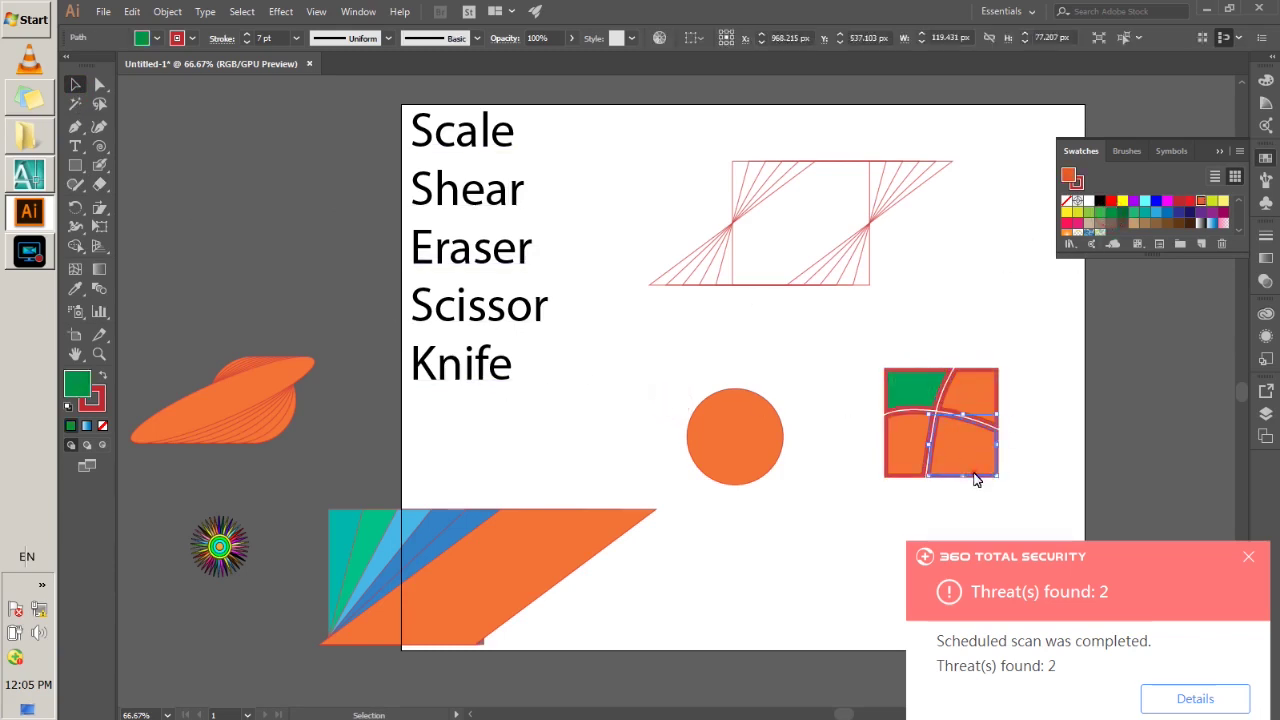
click(1152, 208)
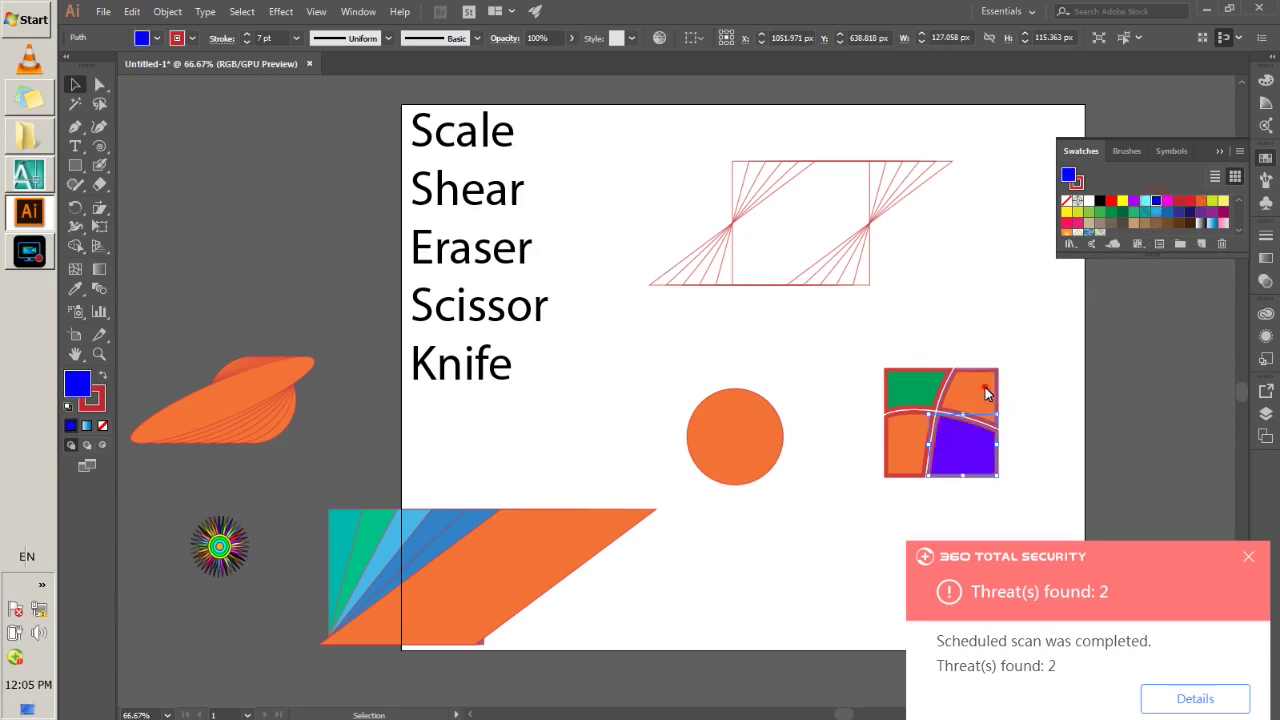
click(985, 390)
click(1179, 202)
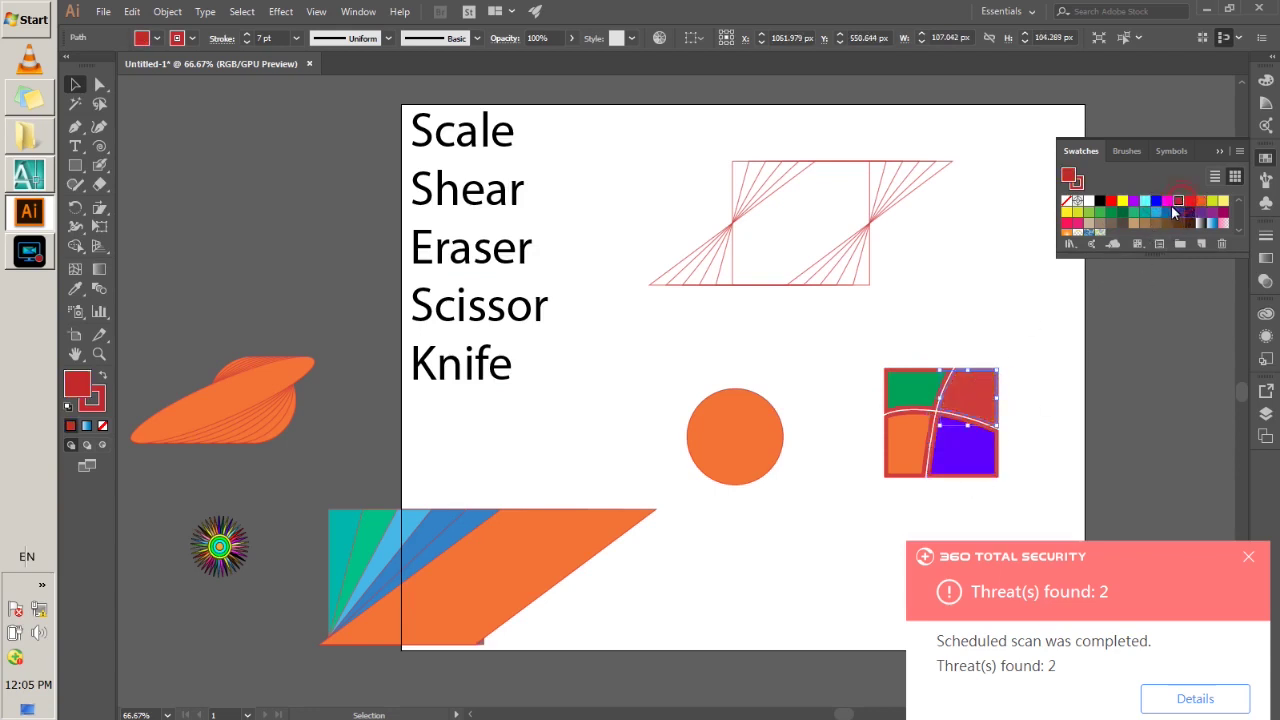
click(1167, 202)
click(912, 432)
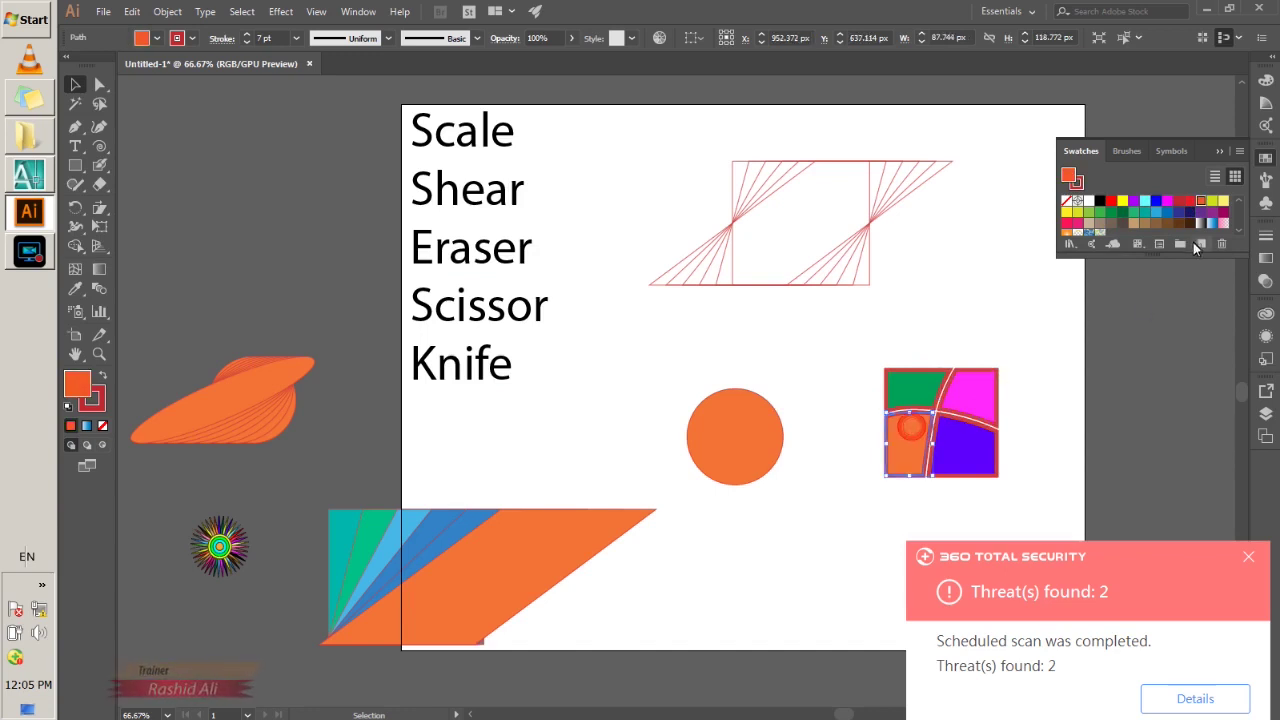
click(1223, 200)
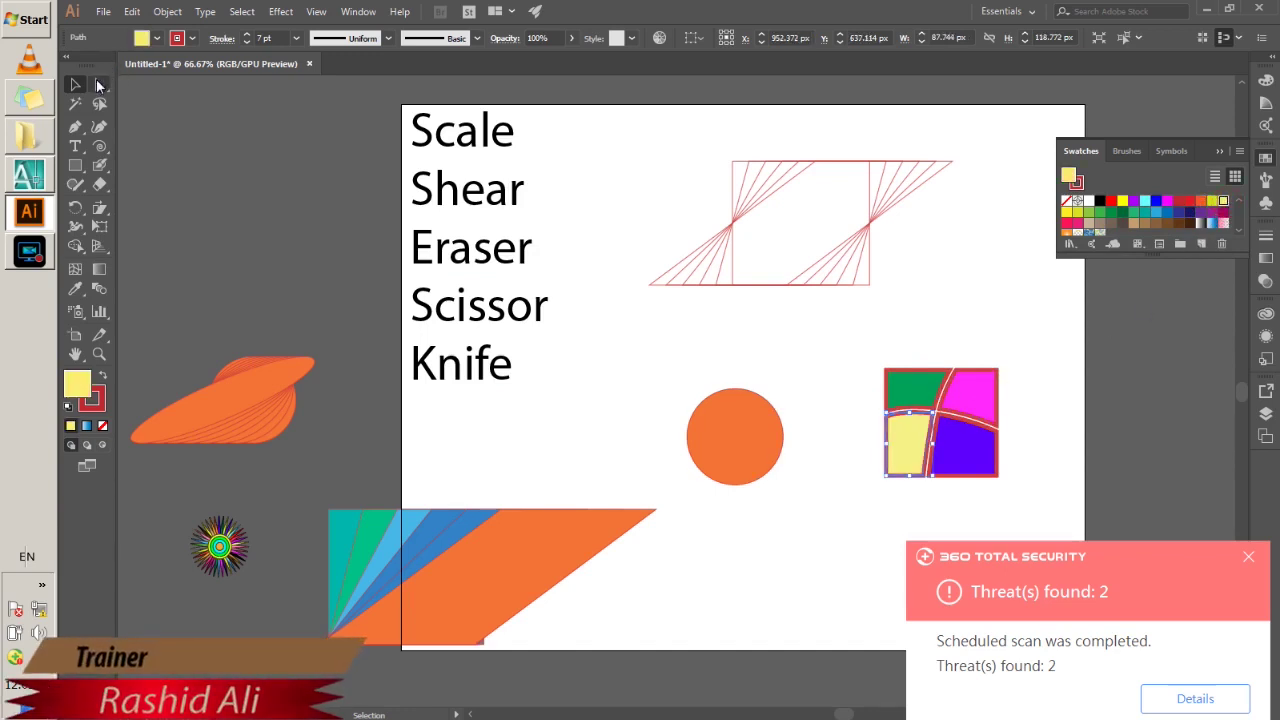
click(684, 393)
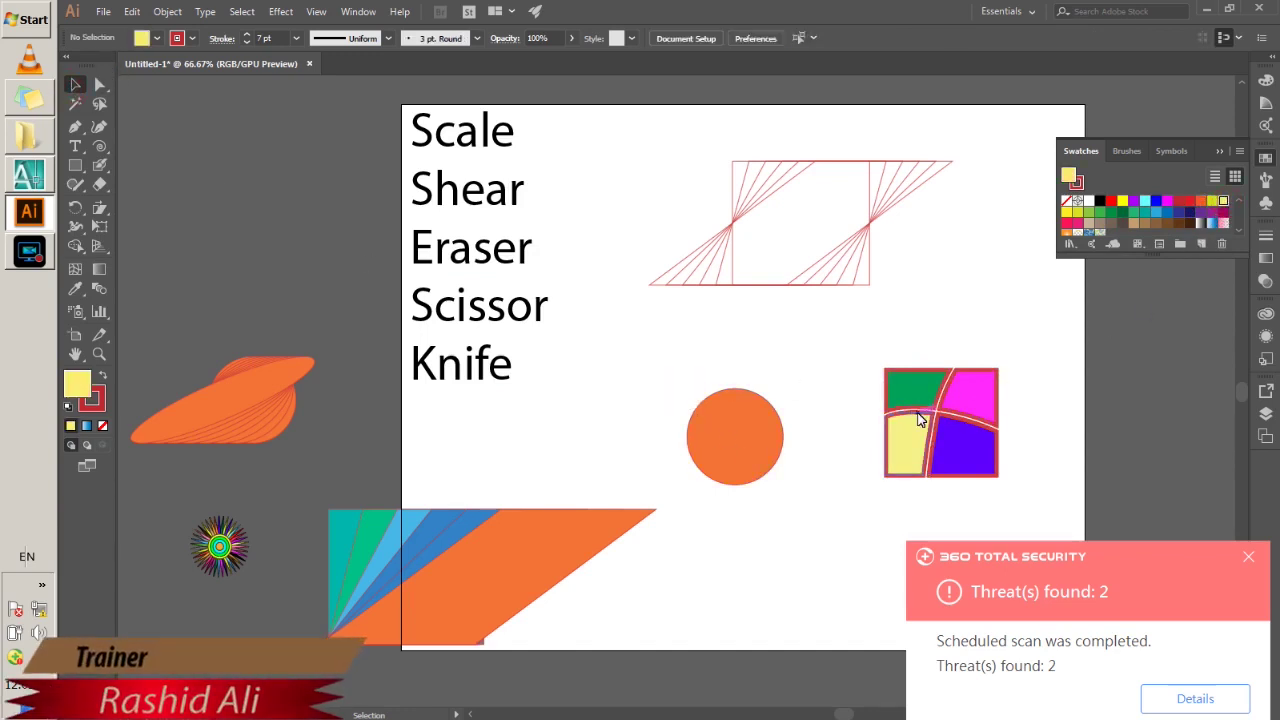
click(715, 440)
Erase thin curved slivers down the orange circle's left and right sides with the Eraser tool
click(99, 168)
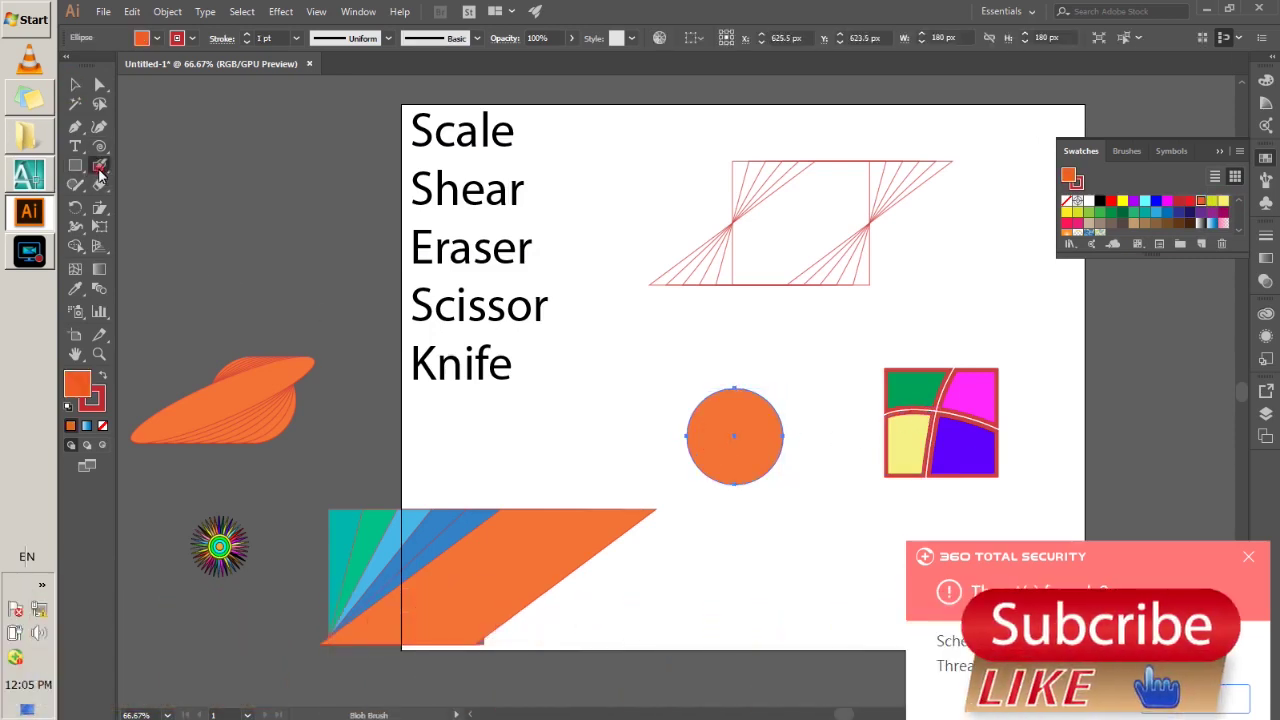
click(101, 168)
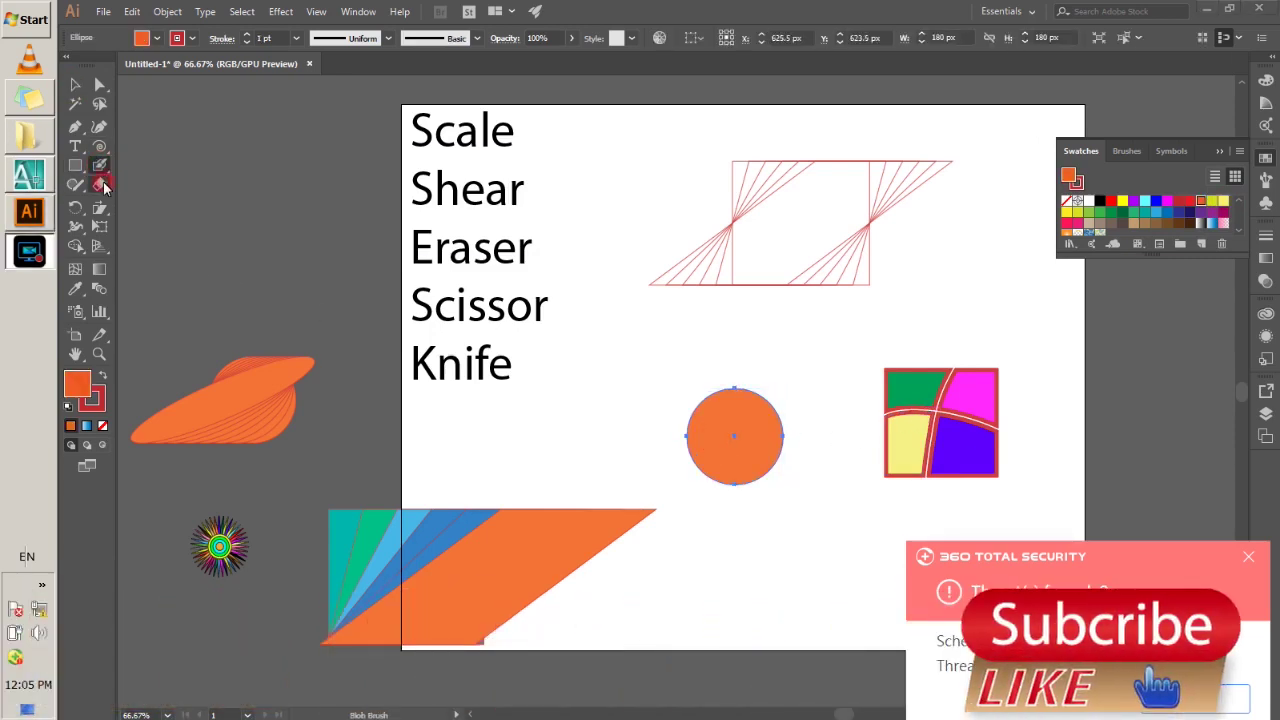
click(101, 186)
click(132, 184)
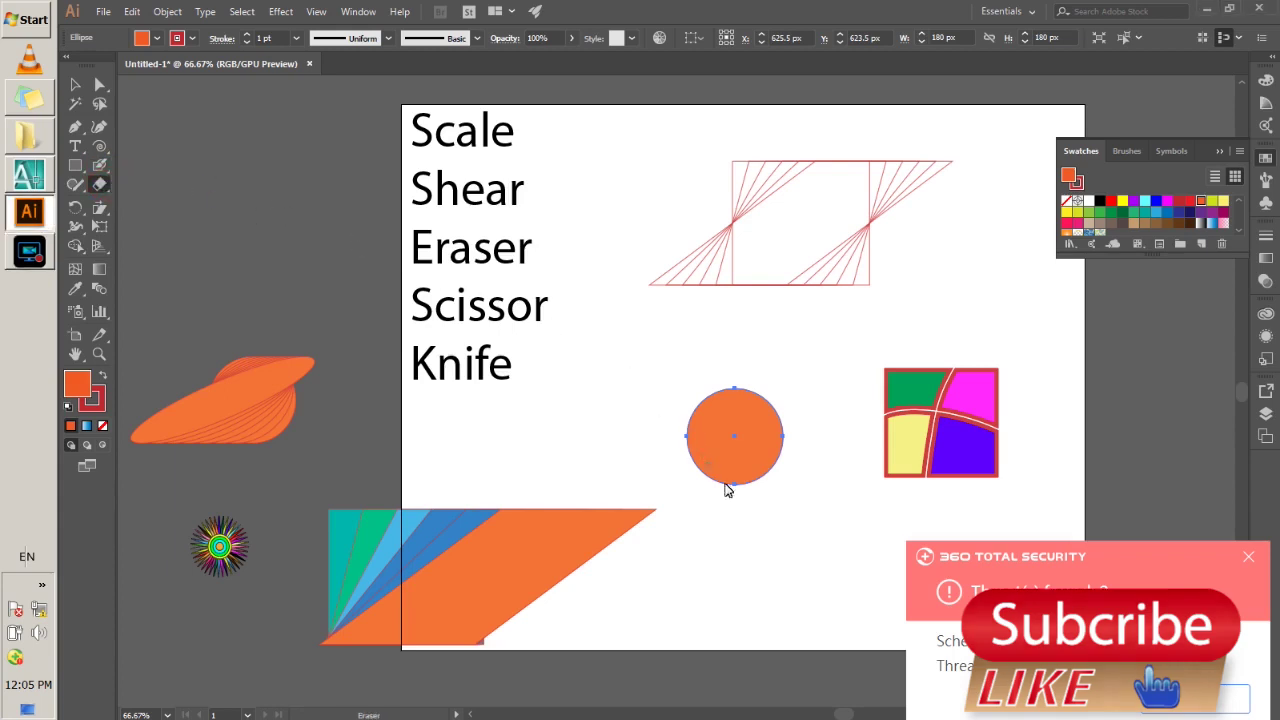
mouse_move(777, 500)
mouse_down()
mouse_move(768, 467)
mouse_move(776, 415)
mouse_up()
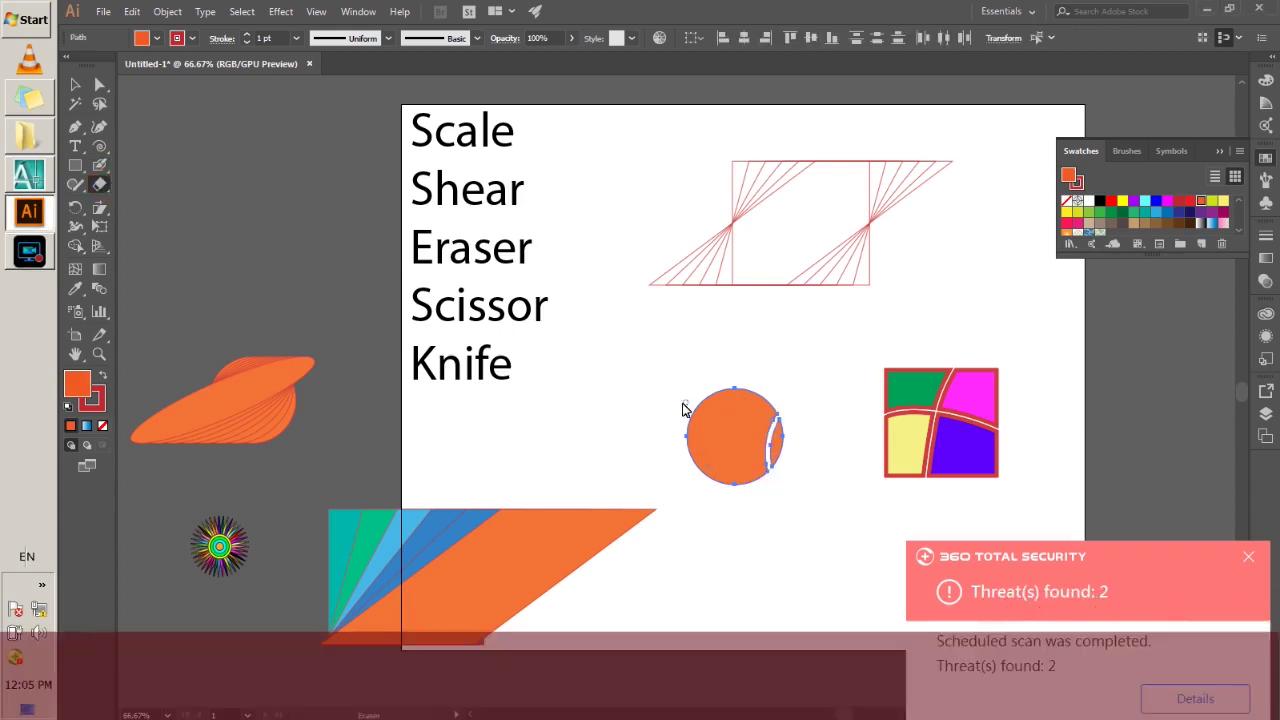
drag(704, 553, 720, 627)
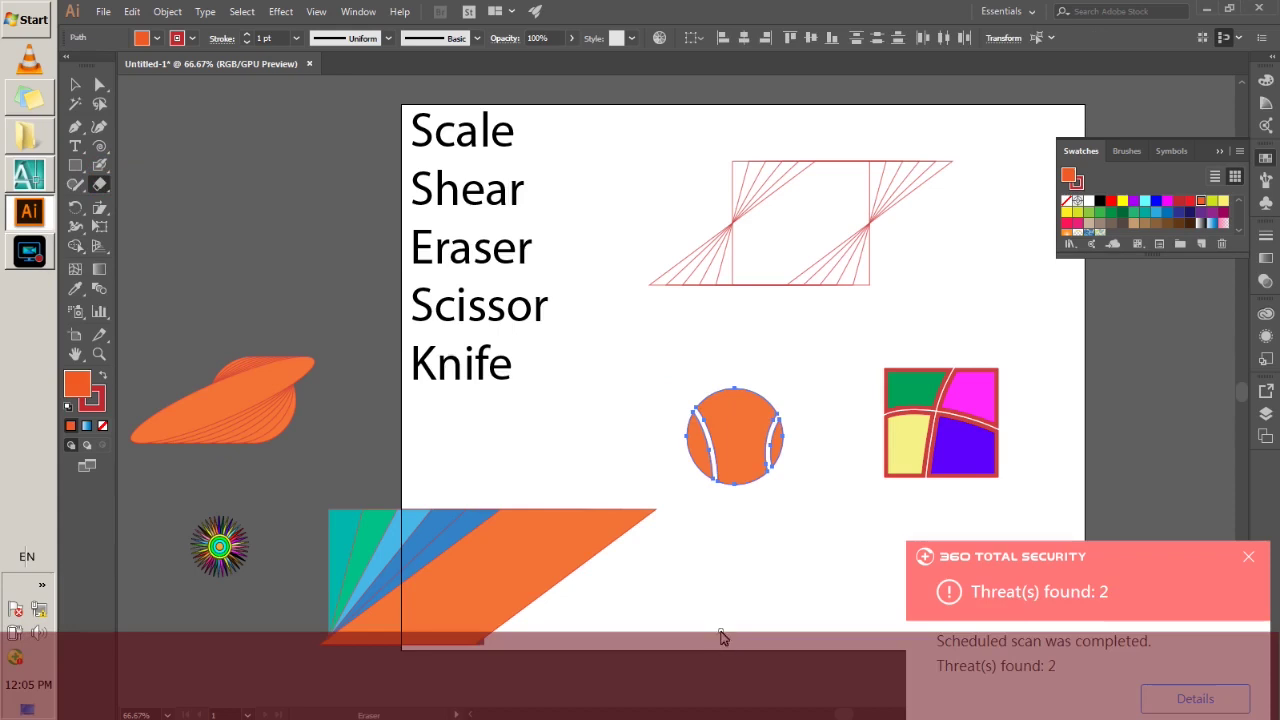